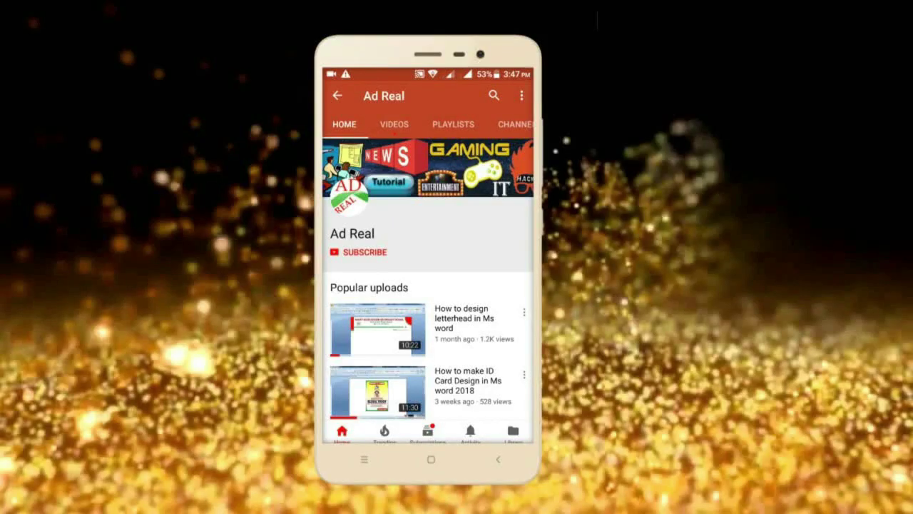
# Step: Subscribe to the YouTube channel from its channel page
pyautogui.click(358, 252)
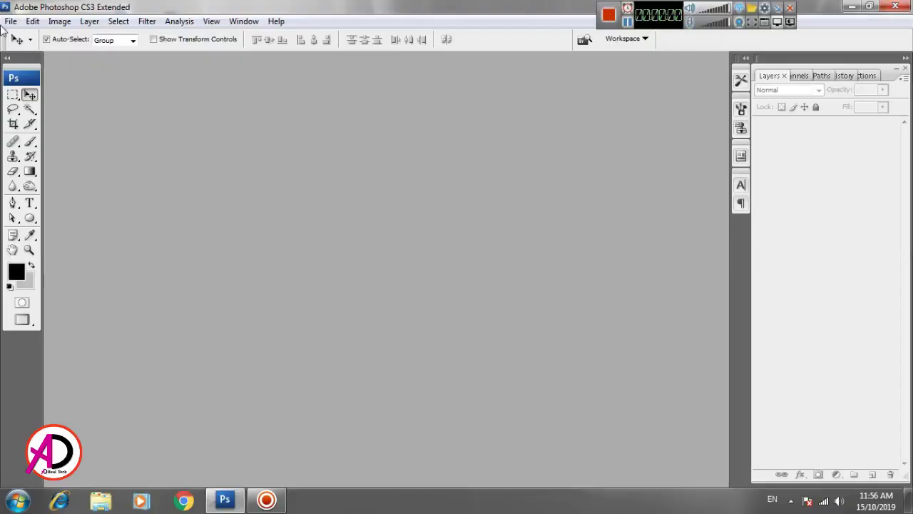
# Step: Create a new 36 × 12 inch document at 200 pixels/inch
pyautogui.click(10, 22)
pyautogui.click(21, 32)
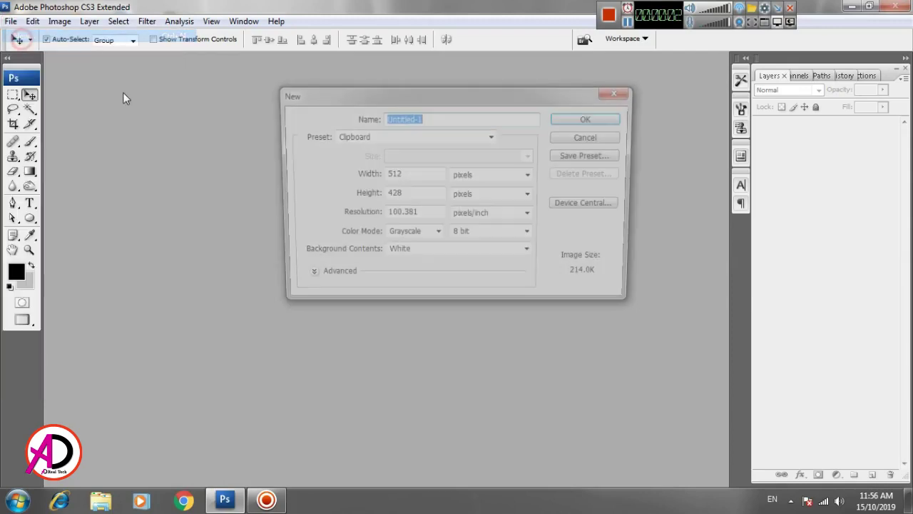
pyautogui.click(473, 182)
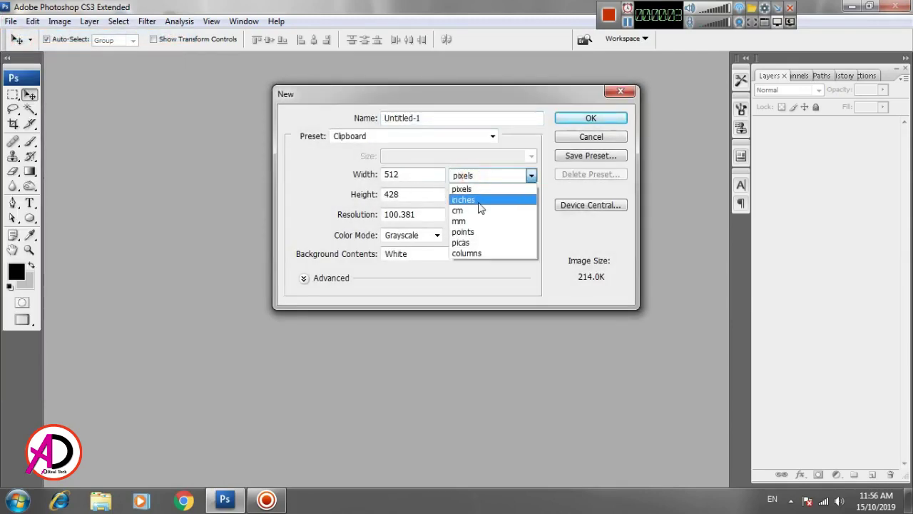
pyautogui.click(477, 200)
pyautogui.click(335, 176)
pyautogui.write('3')
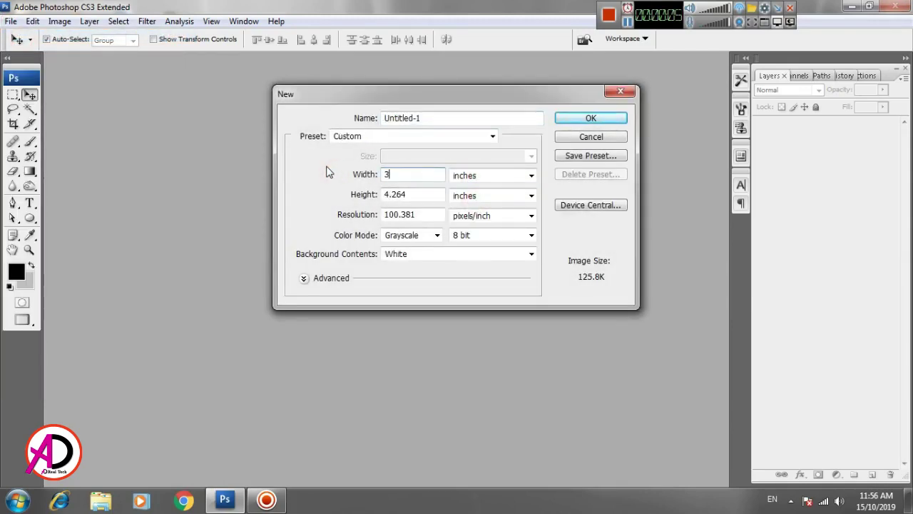
pyautogui.write('6')
pyautogui.press('Tab')
pyautogui.press('Tab')
pyautogui.press('Tab')
pyautogui.press('Tab')
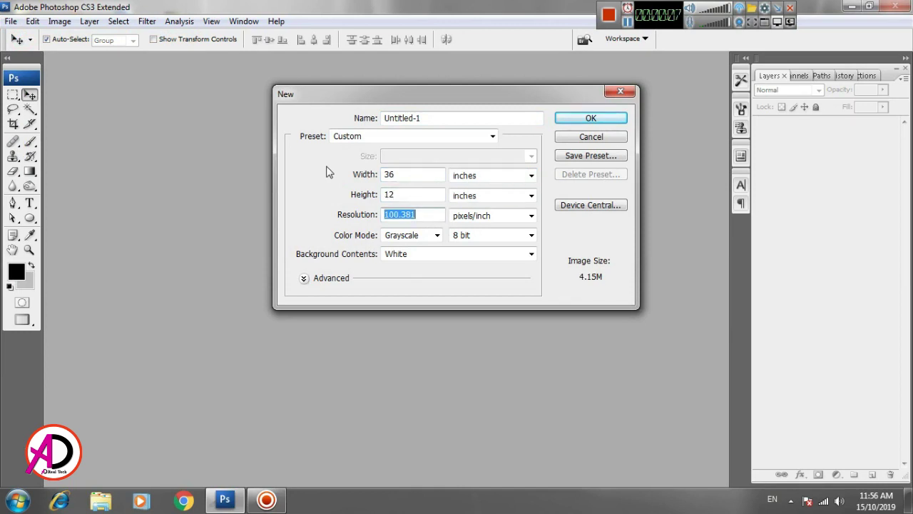
pyautogui.write('200')
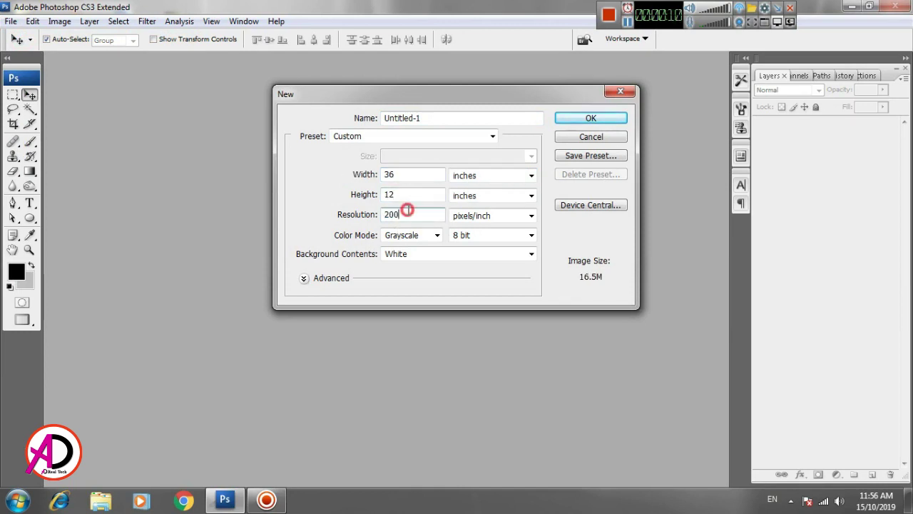
pyautogui.click(592, 118)
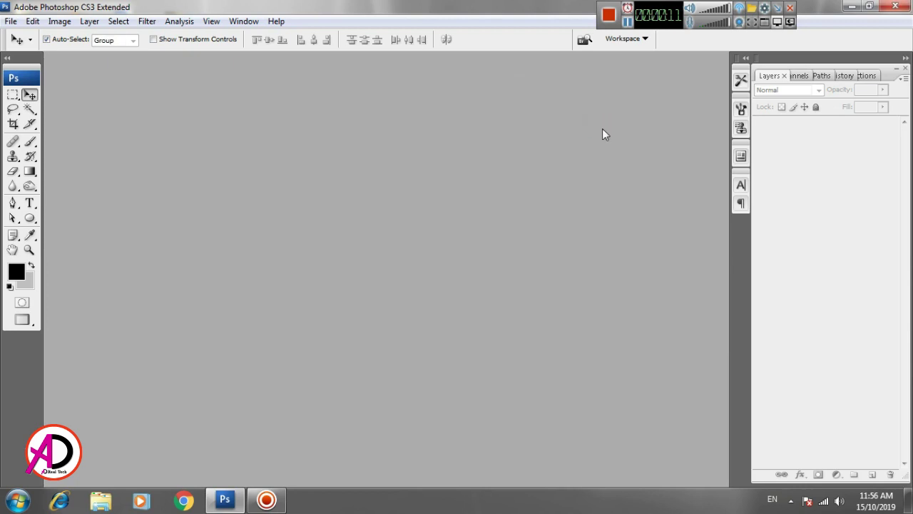
# Step: Switch to full-screen view and convert the document to RGB colour
pyautogui.press('f')
pyautogui.click(428, 254)
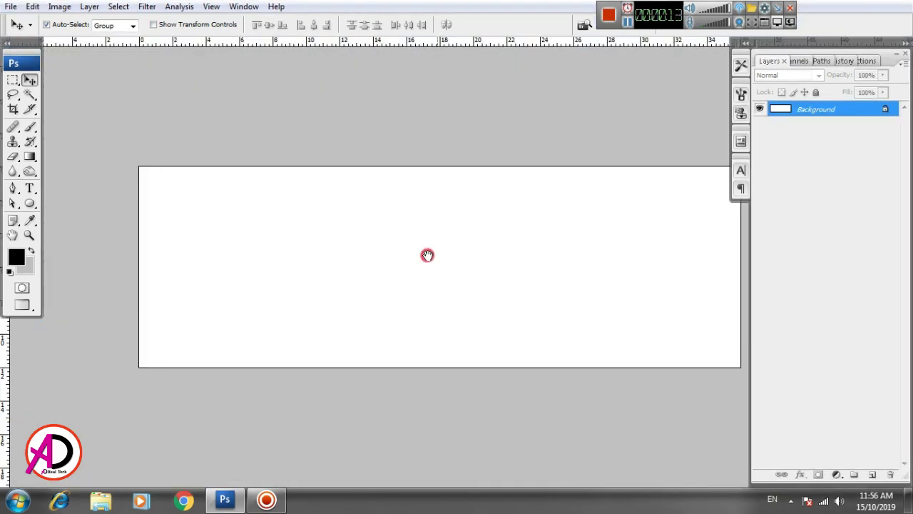
pyautogui.click(50, 6)
pyautogui.moveTo(68, 22)
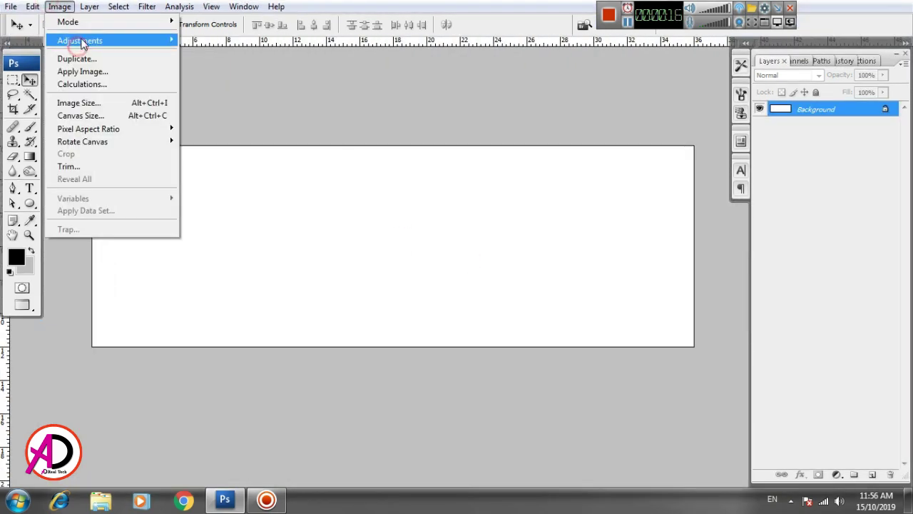
pyautogui.click(214, 72)
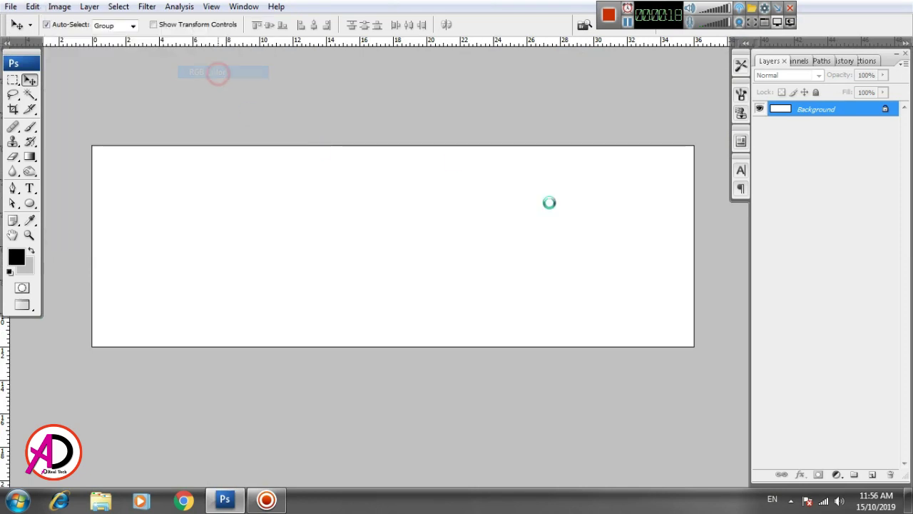
pyautogui.moveTo(451, 236)
pyautogui.mouseDown()
pyautogui.moveTo(425, 225)
pyautogui.moveTo(443, 217)
pyautogui.mouseUp()
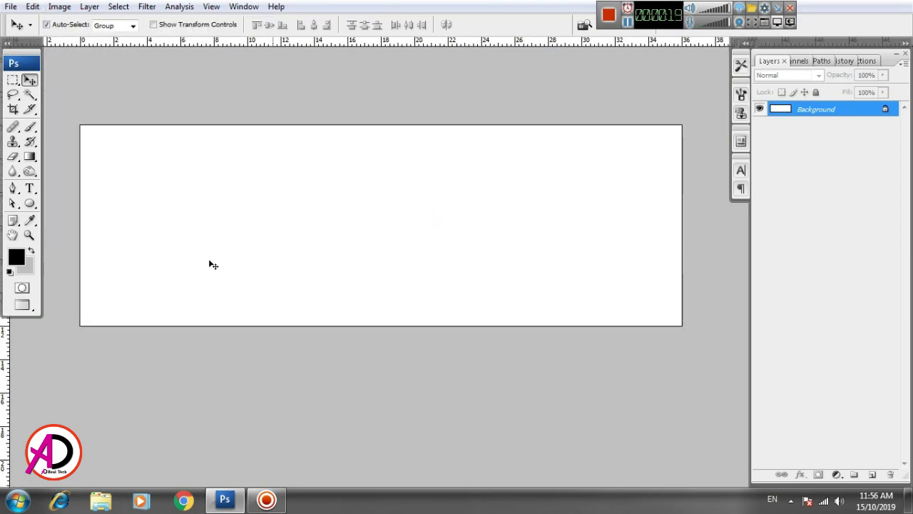
pyautogui.rightClick(29, 202)
# Step: Draw a black circle and enlarge it to about 175%, pushing it past the right edge
pyautogui.click(79, 224)
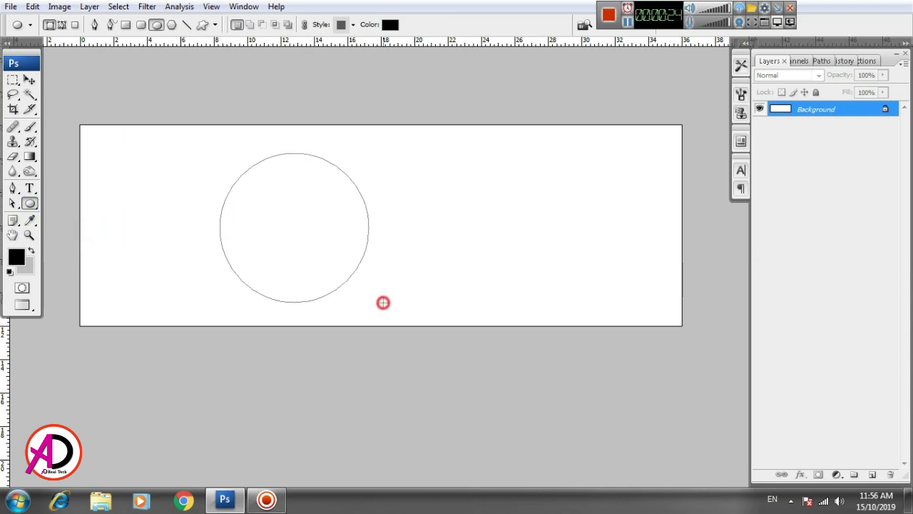
pyautogui.moveTo(282, 217); pyautogui.dragTo(404, 317)
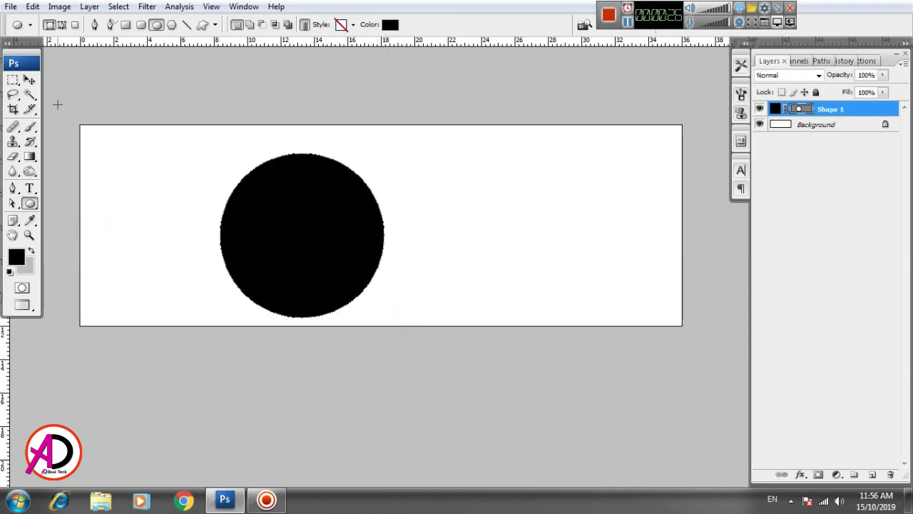
pyautogui.hotkey('ctrl', 't')
pyautogui.moveTo(384, 155); pyautogui.dragTo(435, 131)
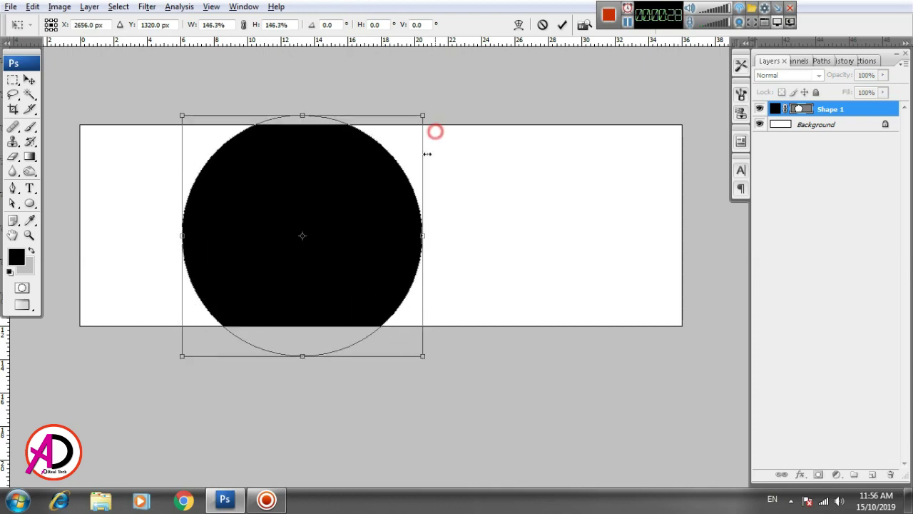
pyautogui.moveTo(400, 201); pyautogui.dragTo(587, 198)
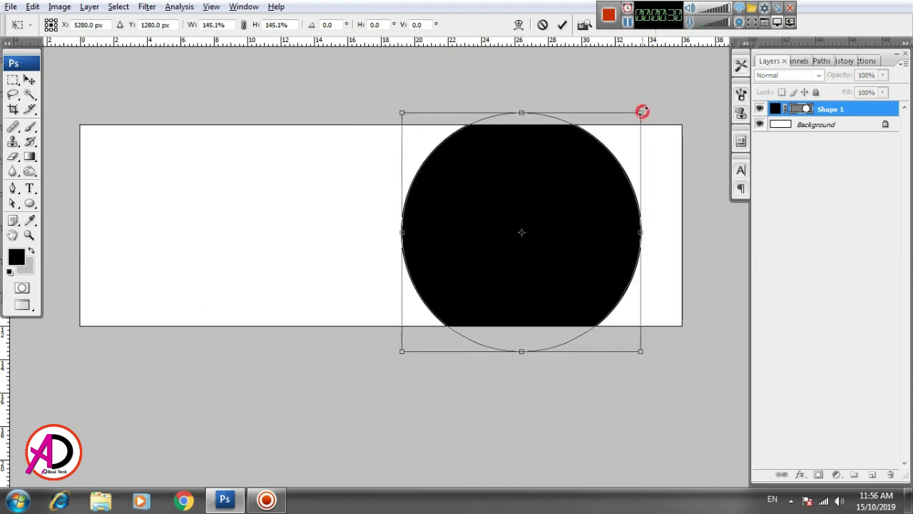
pyautogui.moveTo(646, 114); pyautogui.dragTo(670, 90)
pyautogui.moveTo(600, 190); pyautogui.dragTo(737, 215)
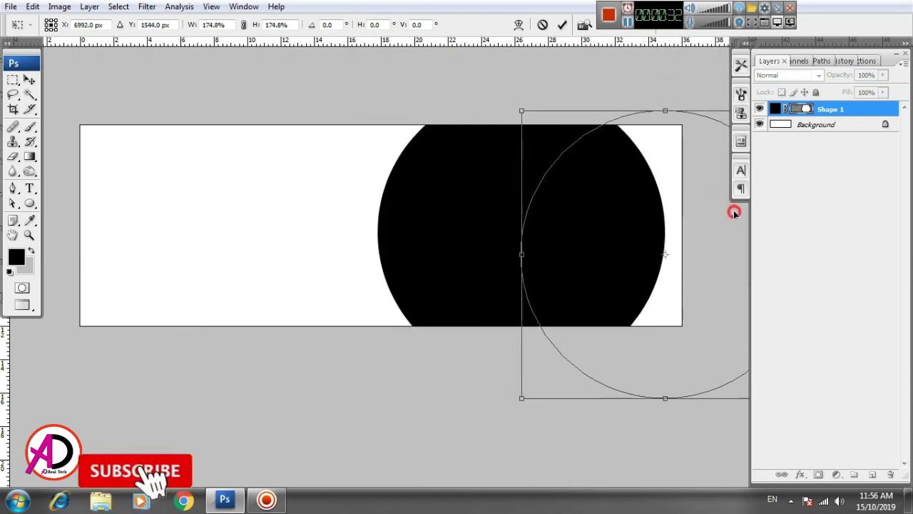
# Step: Fine-tune the circle's position at the right edge and apply the transform
pyautogui.moveTo(612, 260); pyautogui.dragTo(510, 281)
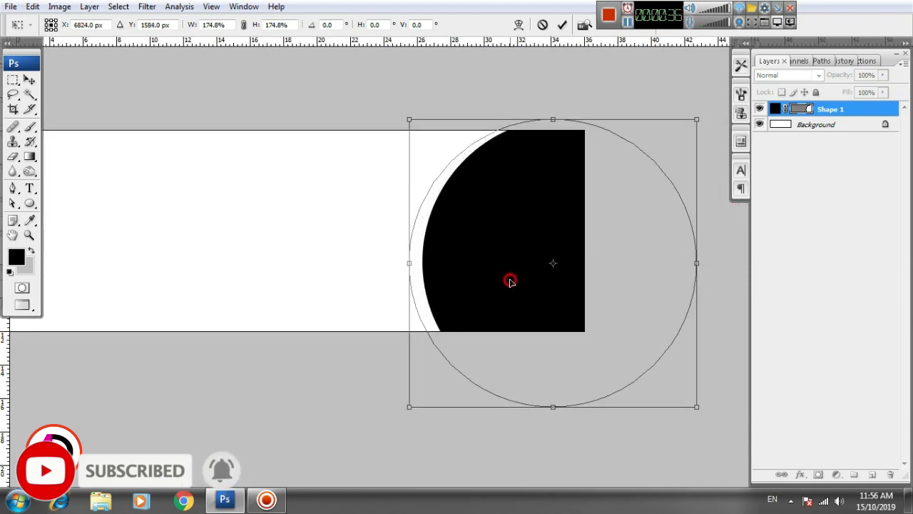
pyautogui.moveTo(510, 281); pyautogui.dragTo(516, 286)
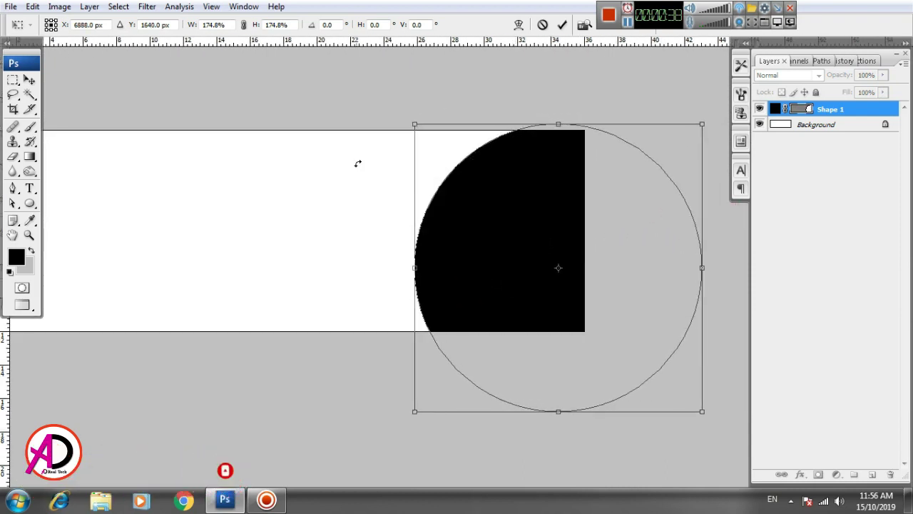
pyautogui.moveTo(473, 201); pyautogui.dragTo(476, 195)
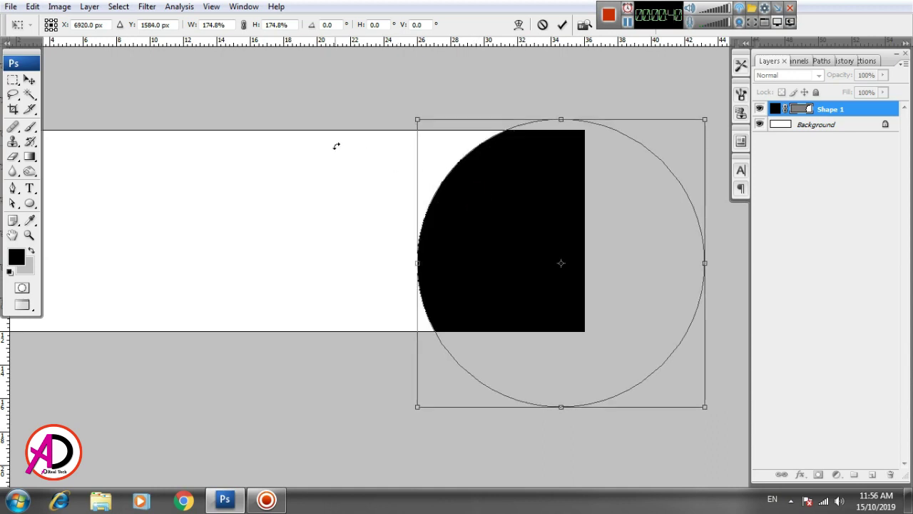
pyautogui.press('Return')
pyautogui.moveTo(260, 220)
pyautogui.mouseDown()
pyautogui.moveTo(404, 231)
pyautogui.moveTo(405, 239)
pyautogui.mouseUp()
pyautogui.press('v')
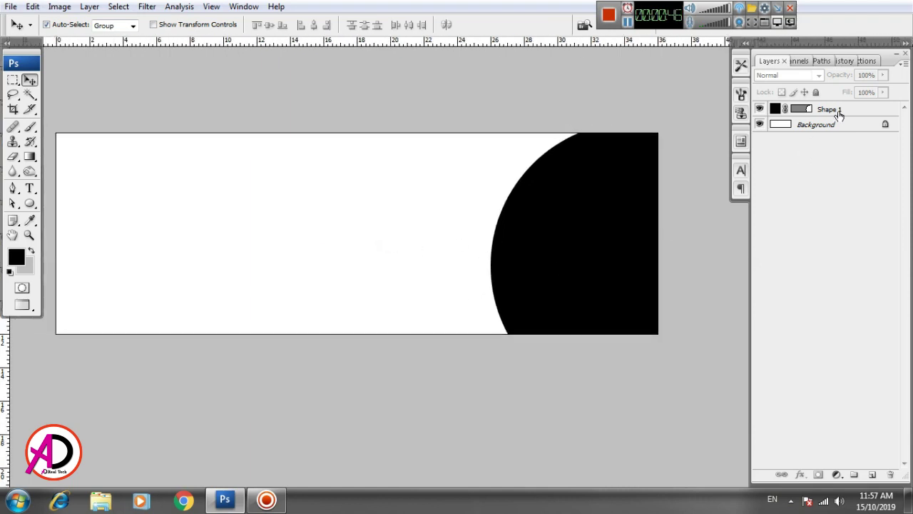
# Step: Duplicate the Shape 1 circle layer and fill the copy with red
pyautogui.click(839, 112)
pyautogui.moveTo(859, 114); pyautogui.dragTo(874, 475)
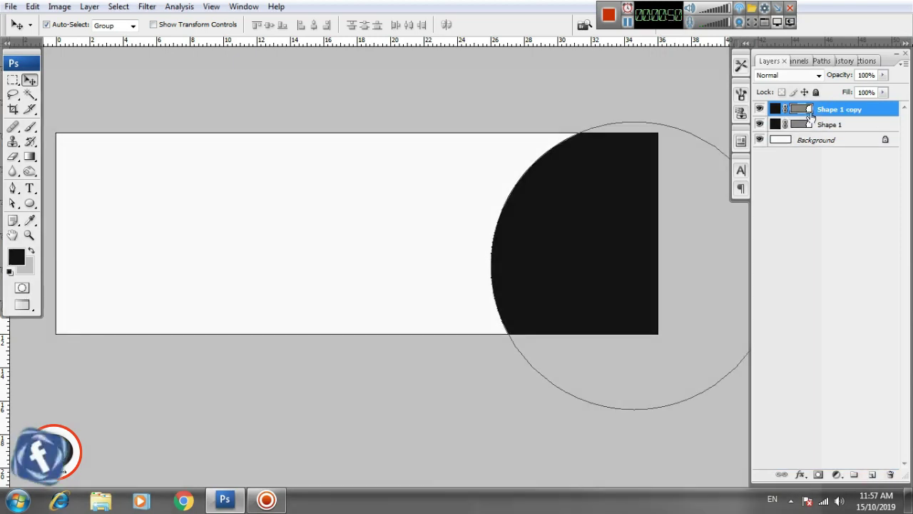
pyautogui.doubleClick(775, 109)
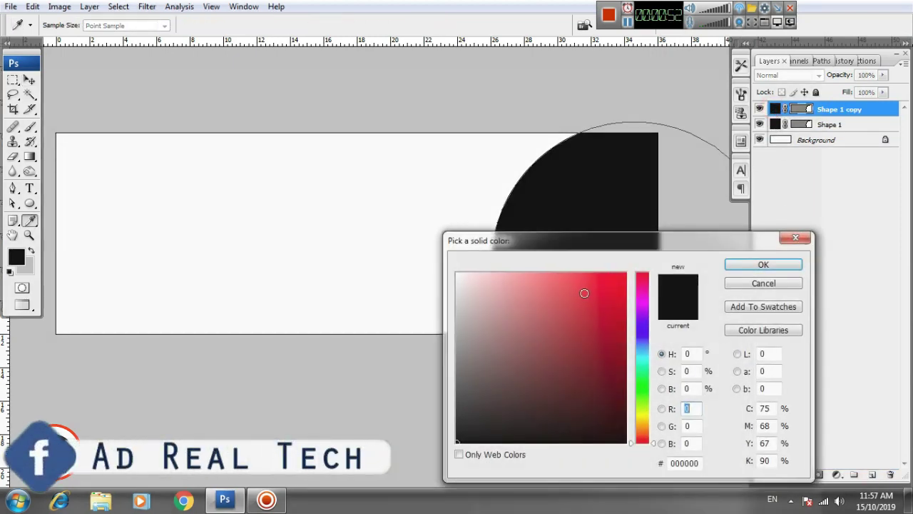
pyautogui.click(578, 284)
pyautogui.click(756, 268)
pyautogui.press('v')
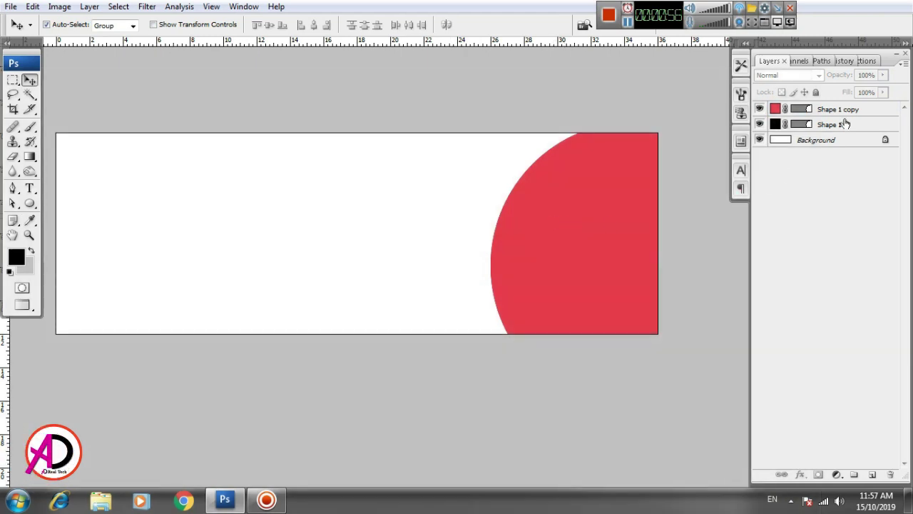
# Step: Place the red copy below Shape 1 and shift it left behind the black circle
pyautogui.click(858, 124)
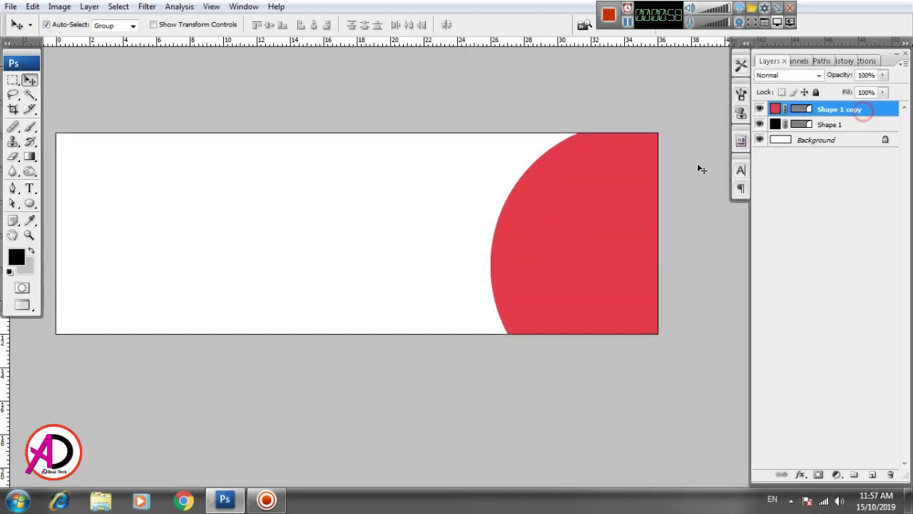
pyautogui.moveTo(571, 209); pyautogui.dragTo(526, 205)
pyautogui.moveTo(861, 115); pyautogui.dragTo(859, 129)
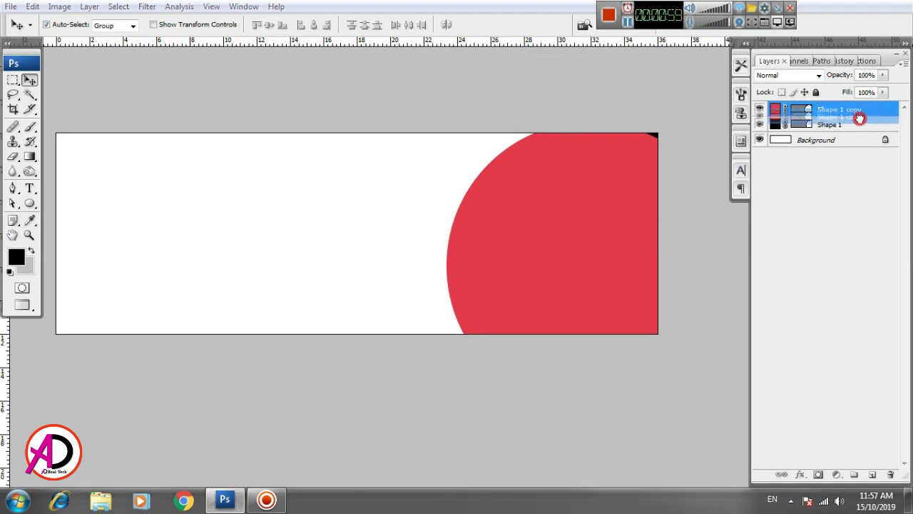
pyautogui.moveTo(481, 204)
pyautogui.mouseDown()
pyautogui.moveTo(474, 168)
pyautogui.moveTo(464, 167)
pyautogui.moveTo(494, 168)
pyautogui.moveTo(456, 141)
pyautogui.mouseUp()
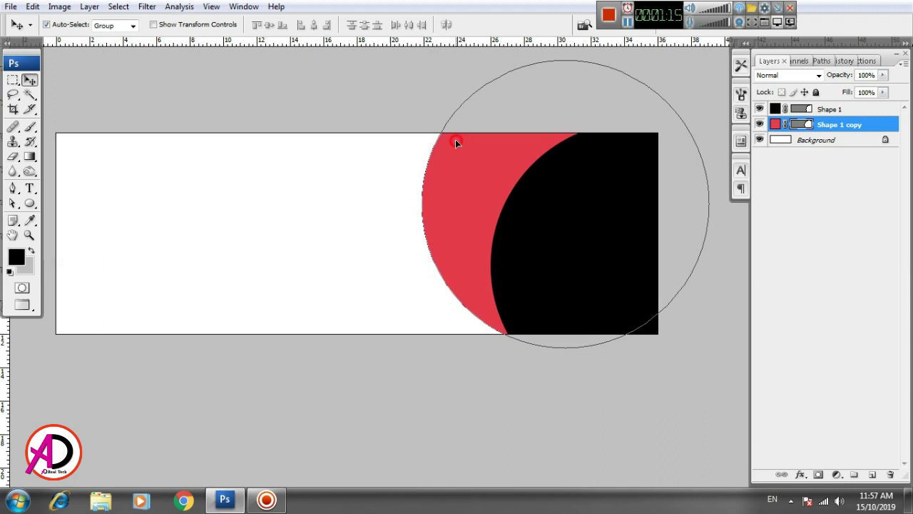
pyautogui.click(394, 187)
pyautogui.moveTo(470, 283); pyautogui.dragTo(442, 288)
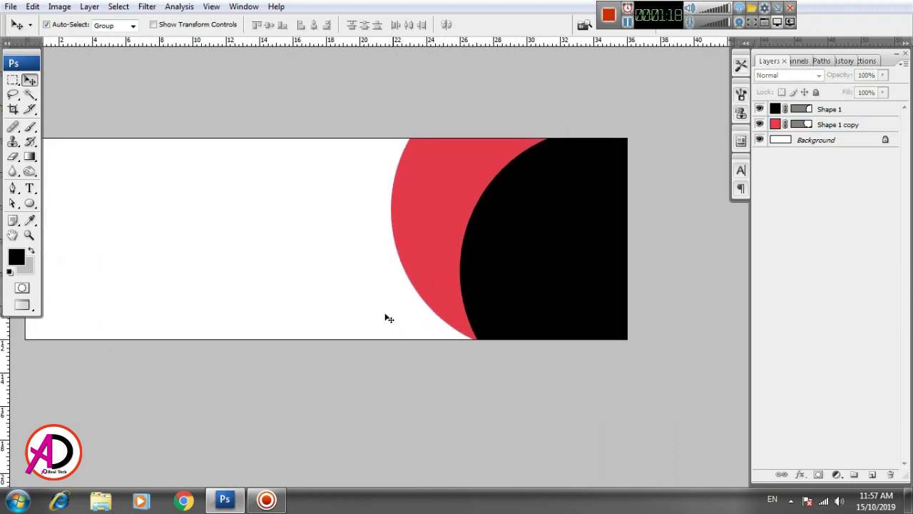
pyautogui.moveTo(389, 318); pyautogui.dragTo(372, 321)
# Step: Rasterize the Shape 1 copy layer
pyautogui.click(503, 297)
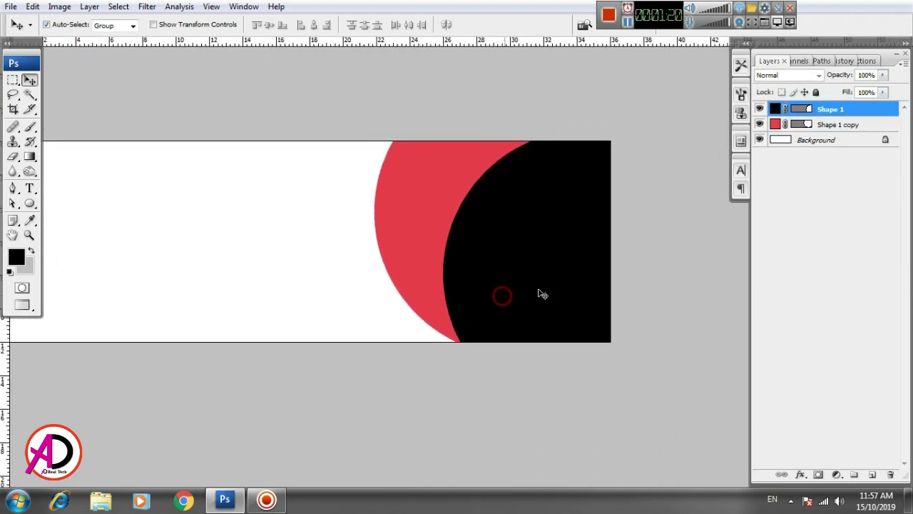
pyautogui.click(828, 128)
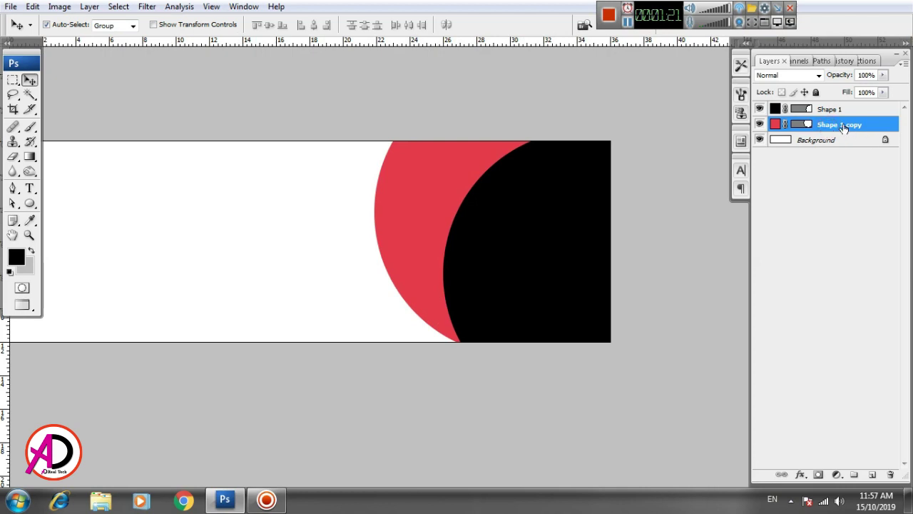
pyautogui.rightClick(844, 127)
pyautogui.click(814, 225)
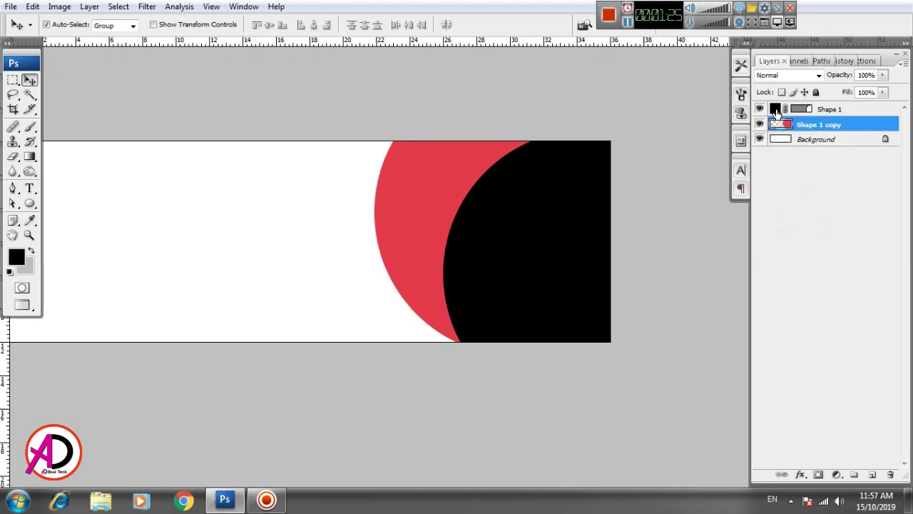
# Step: Drop the circle selection and switch to the black circle's Shape 1 layer
pyautogui.keyDown('ctrl'); pyautogui.click(776, 109); pyautogui.keyUp('ctrl')
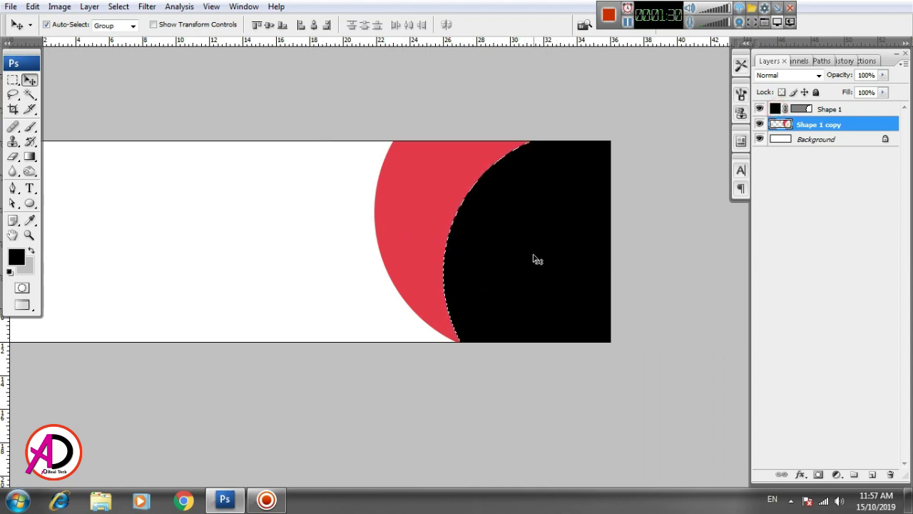
pyautogui.hotkey('ctrl', 'd')
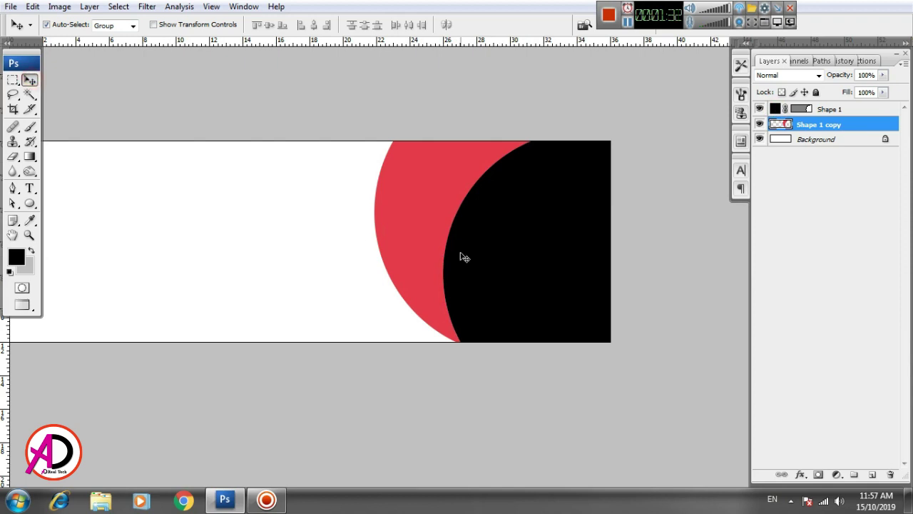
pyautogui.press('Right')
pyautogui.press('Right')
pyautogui.click(513, 266)
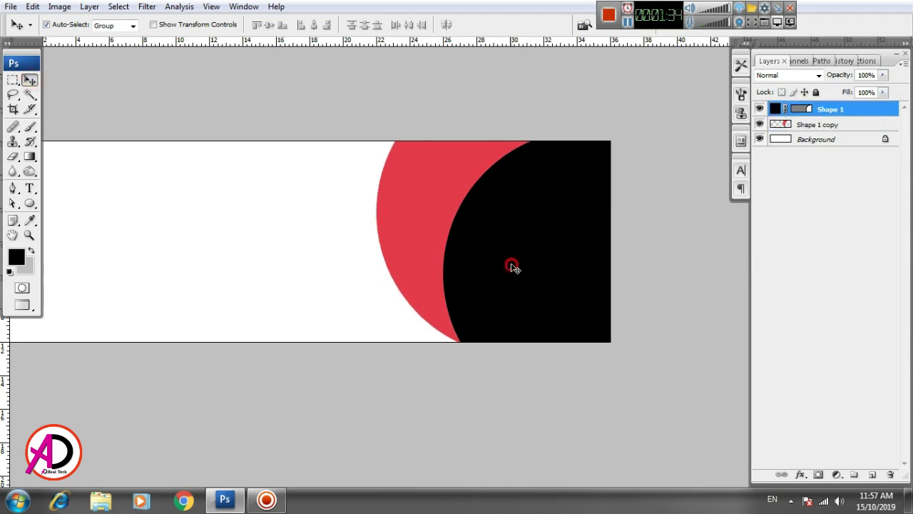
# Step: Nudge the black circle with arrow keys until a thin white gap shows beside the red crescent
pyautogui.press('Right')
pyautogui.press('Right')
pyautogui.press('Right')
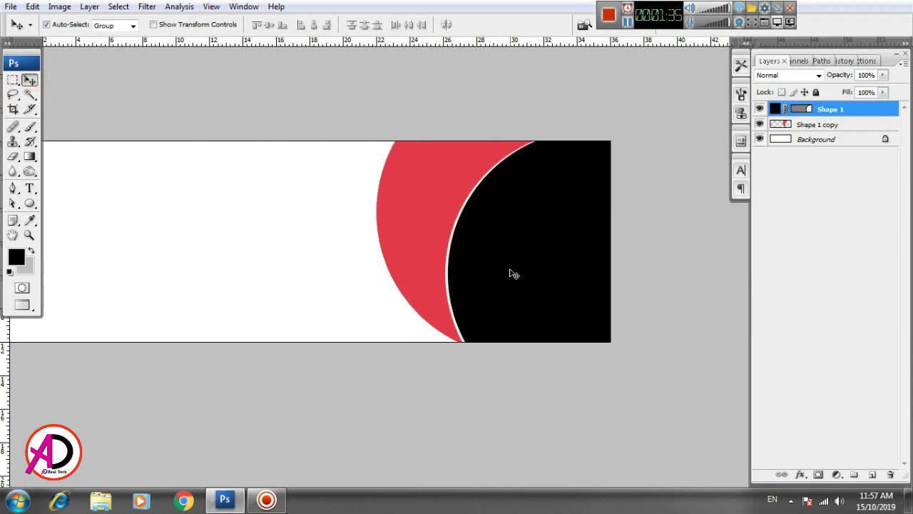
pyautogui.press('Right')
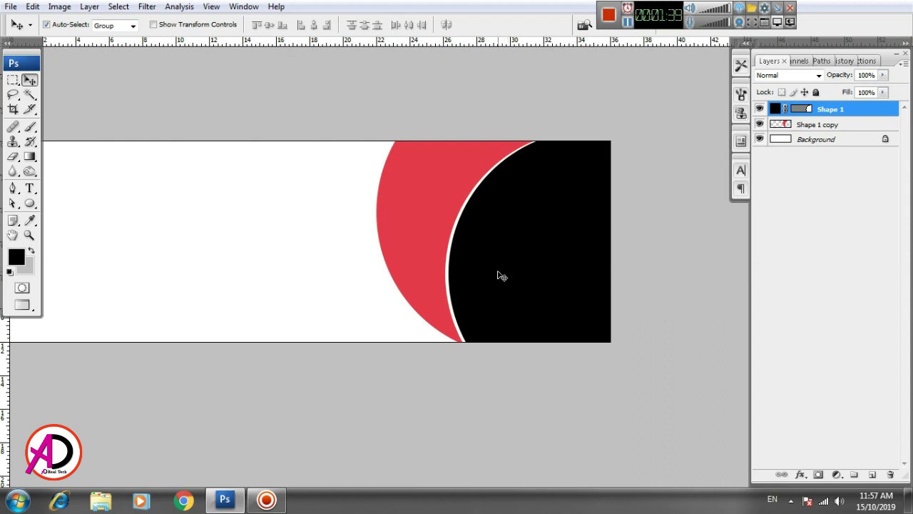
pyautogui.press('Right')
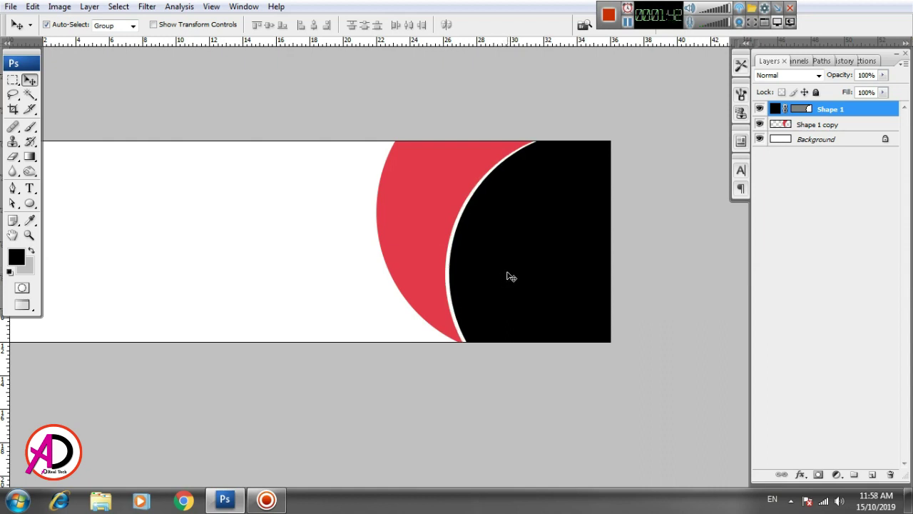
pyautogui.press('Left')
pyautogui.press('Down')
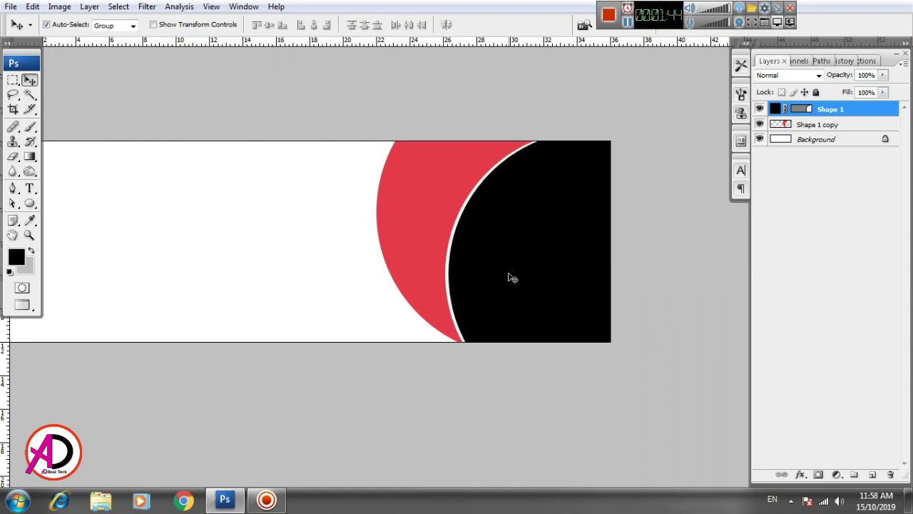
pyautogui.press('Left')
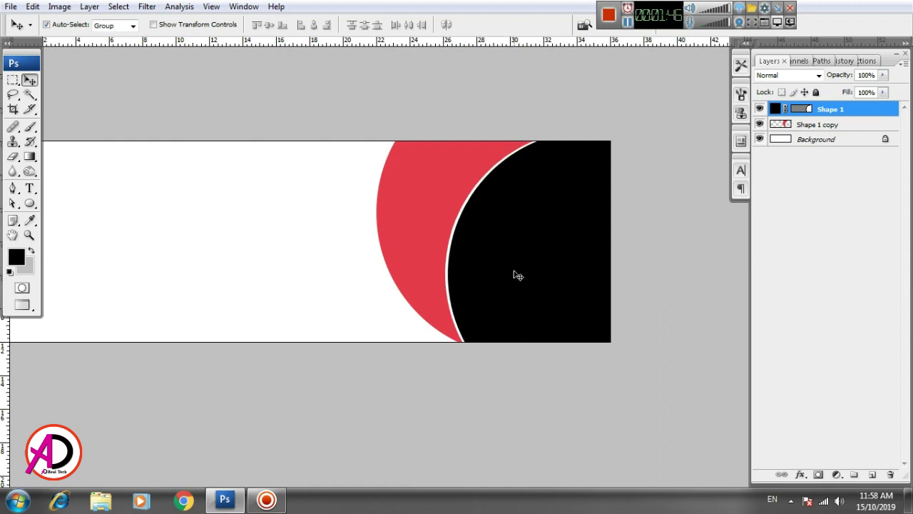
pyautogui.press('Up')
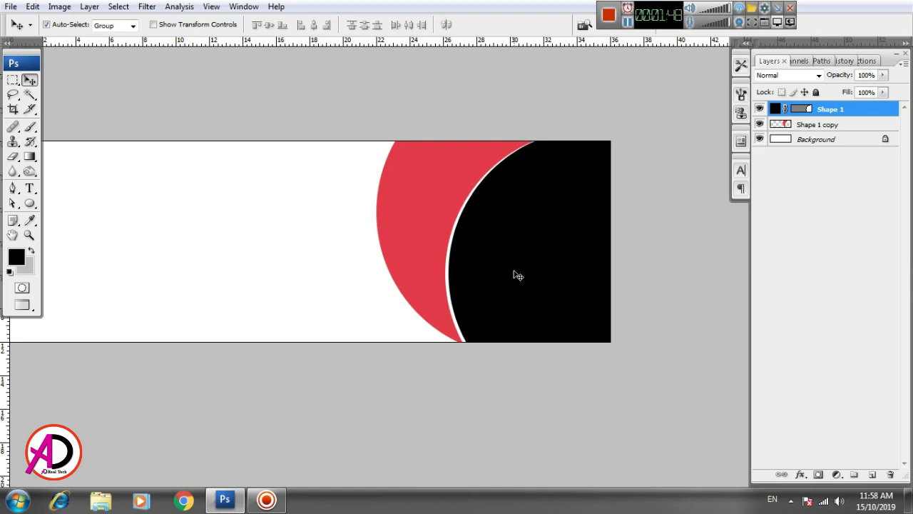
pyautogui.press('Right')
# Step: Deselect the layer and zoom out to see the whole banner
pyautogui.click(679, 281)
pyautogui.moveTo(402, 264); pyautogui.dragTo(339, 263)
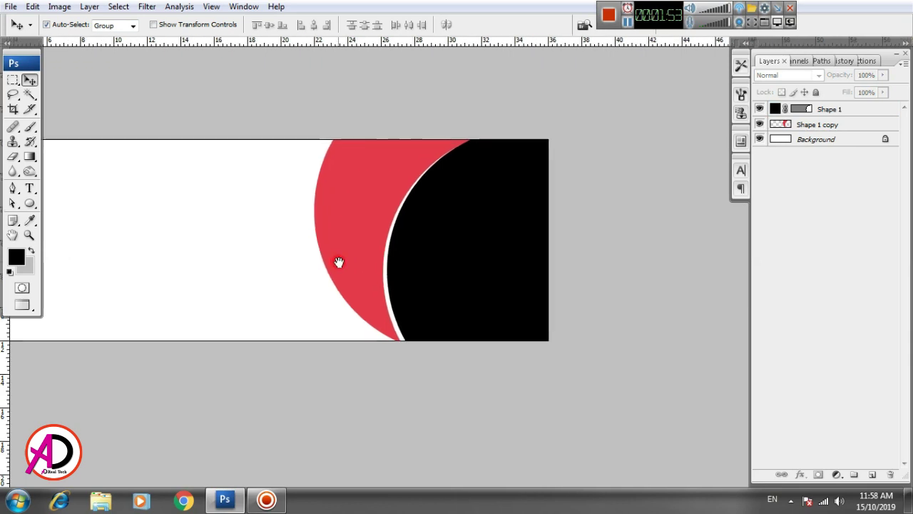
pyautogui.keyDown('alt'); pyautogui.click(291, 249); pyautogui.keyUp('alt')
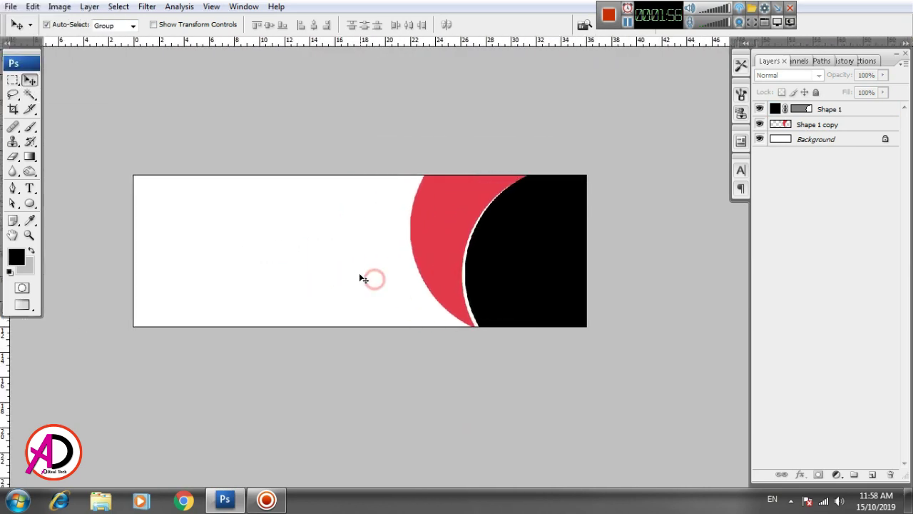
pyautogui.click(361, 278)
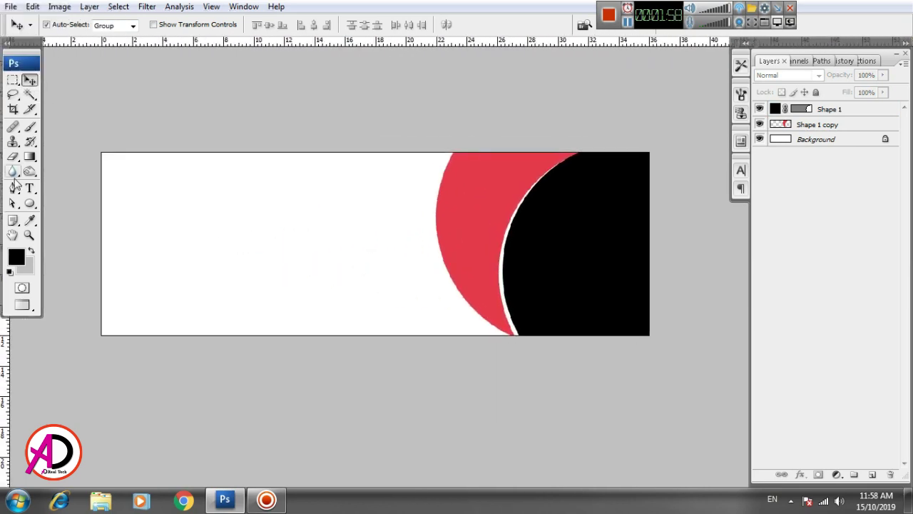
pyautogui.rightClick(29, 205)
pyautogui.click(76, 228)
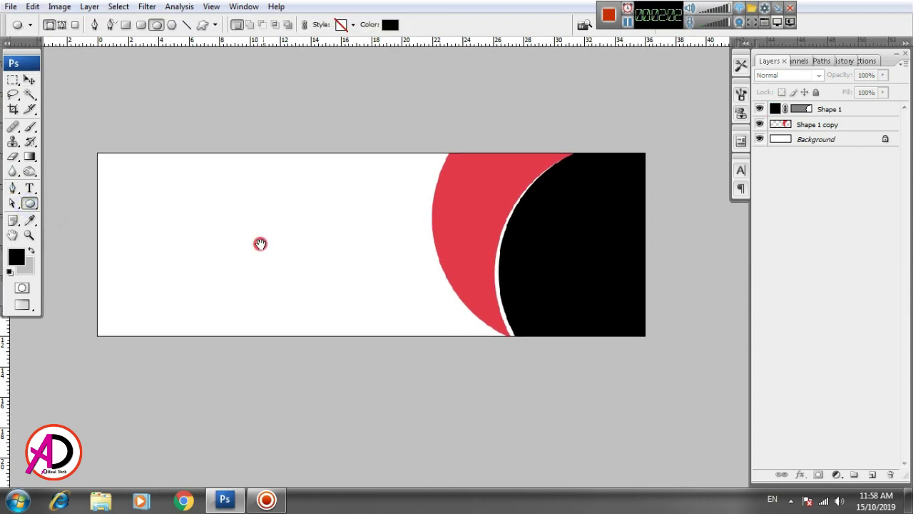
pyautogui.moveTo(260, 245); pyautogui.dragTo(291, 238)
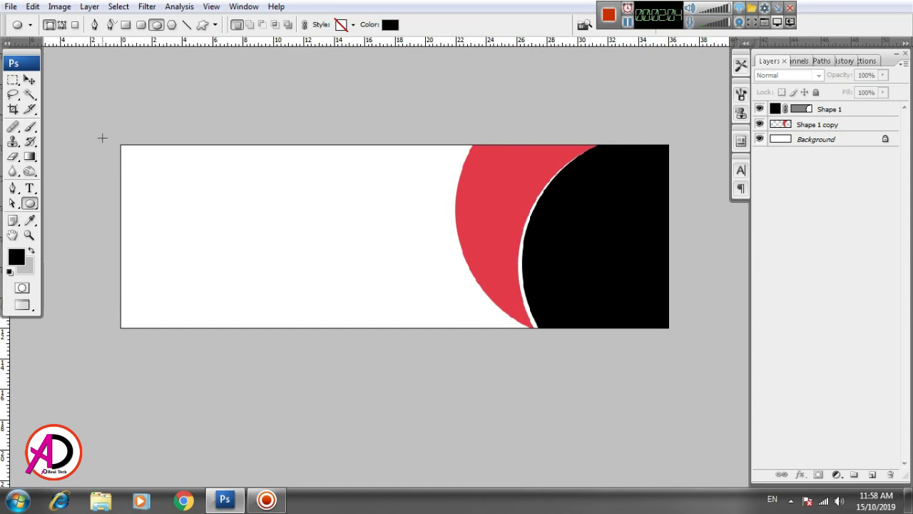
pyautogui.moveTo(102, 138); pyautogui.dragTo(322, 348)
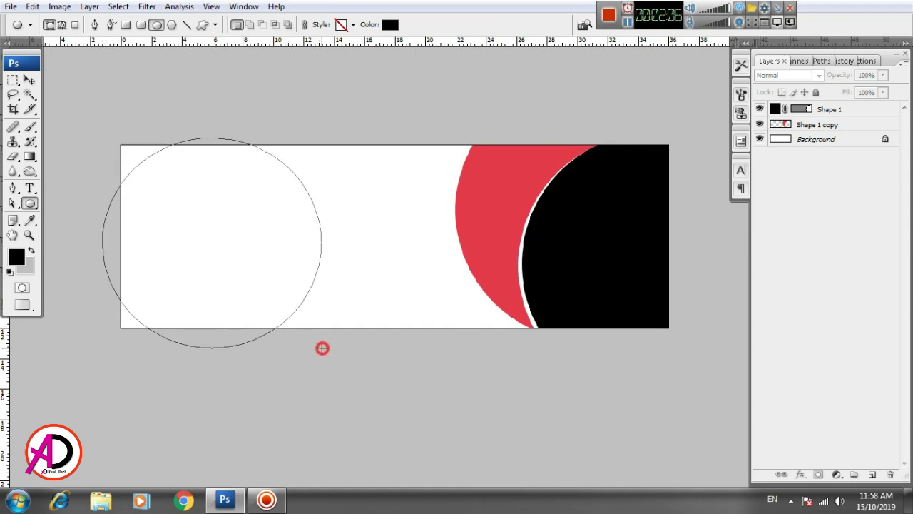
pyautogui.moveTo(322, 348); pyautogui.dragTo(337, 371)
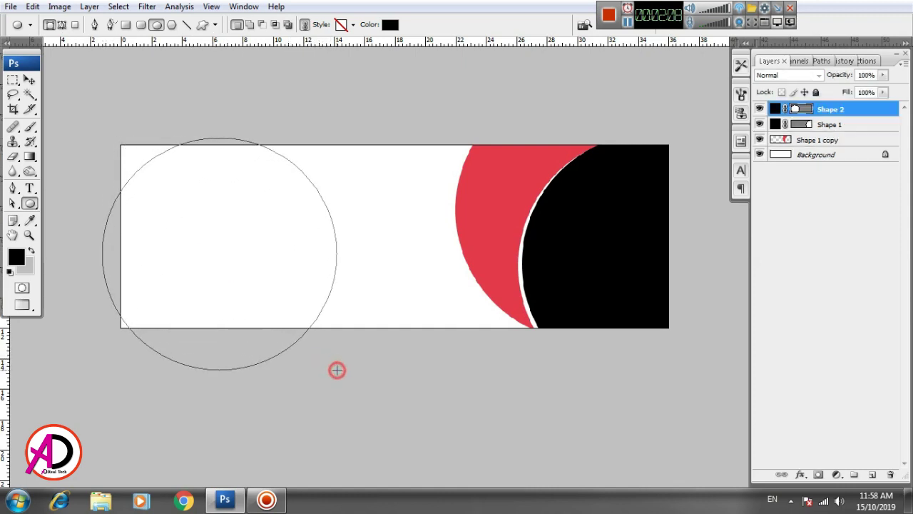
pyautogui.click(31, 80)
pyautogui.click(349, 236)
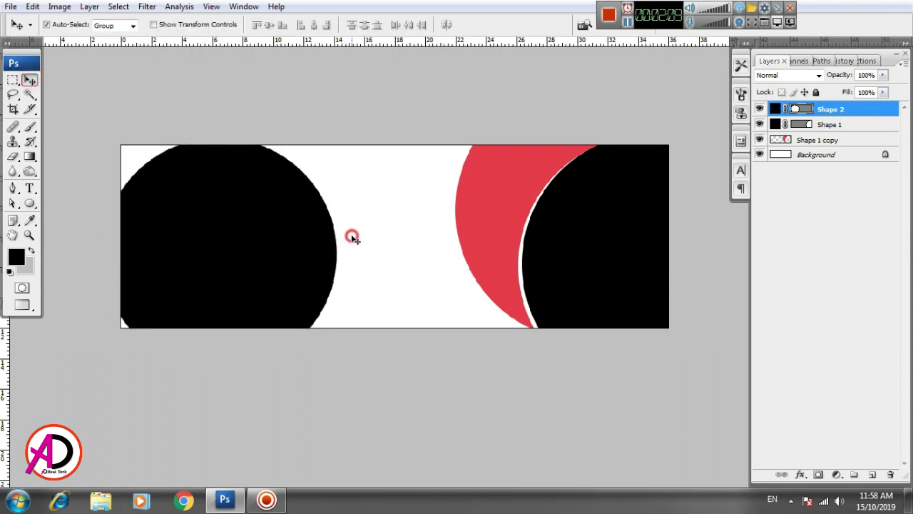
pyautogui.moveTo(296, 253)
pyautogui.mouseDown()
pyautogui.moveTo(207, 270)
pyautogui.moveTo(159, 267)
pyautogui.moveTo(169, 271)
pyautogui.mouseUp()
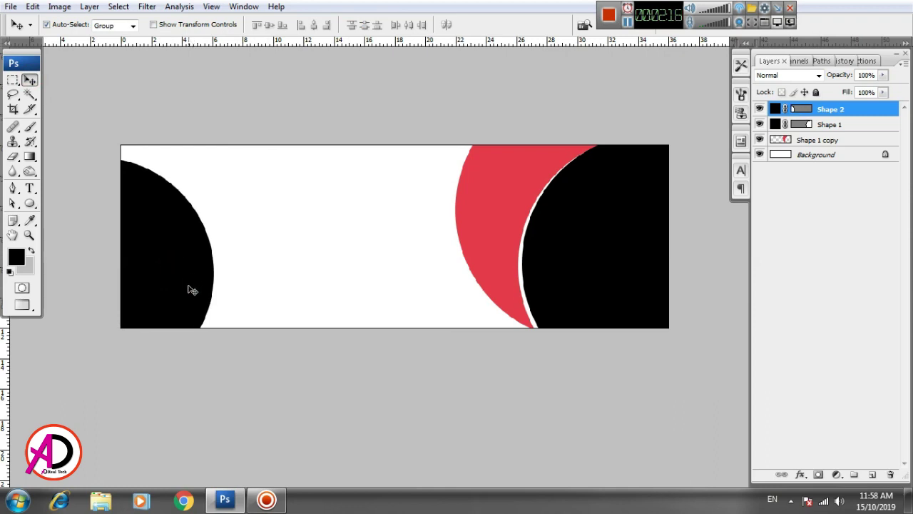
pyautogui.hotkey('ctrl', 't')
pyautogui.moveTo(214, 156); pyautogui.dragTo(218, 153)
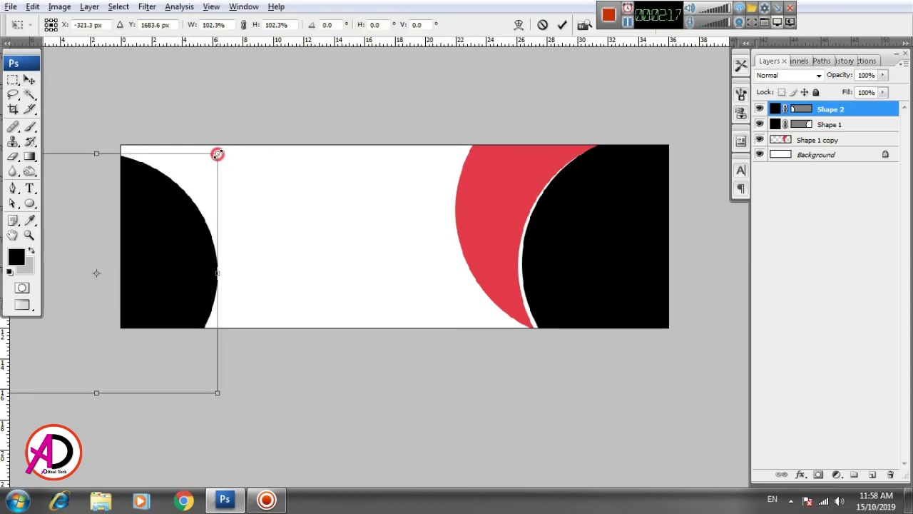
pyautogui.doubleClick(182, 241)
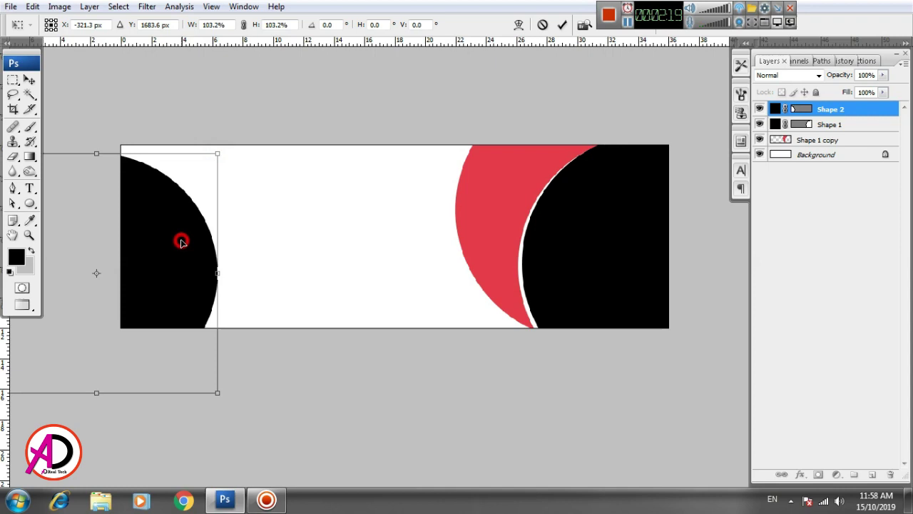
pyautogui.rightClick(852, 115)
pyautogui.click(785, 176)
pyautogui.press('Return')
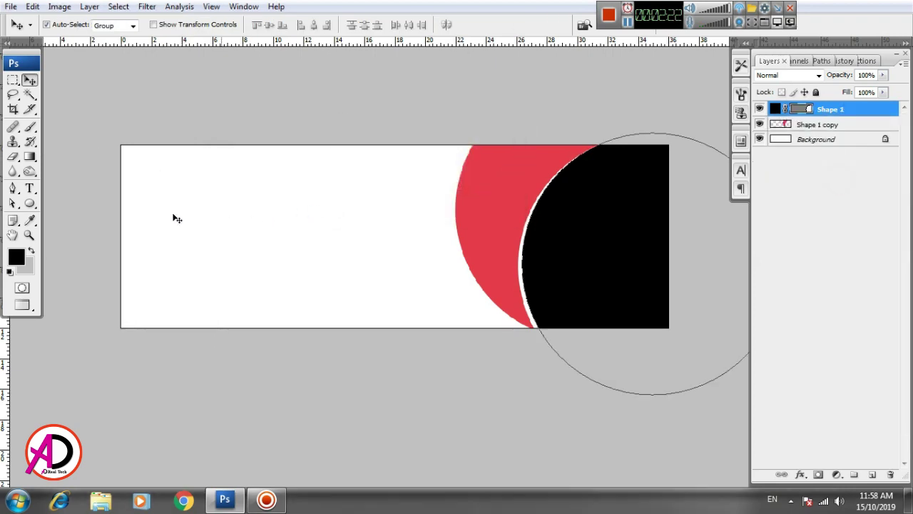
pyautogui.click(199, 234)
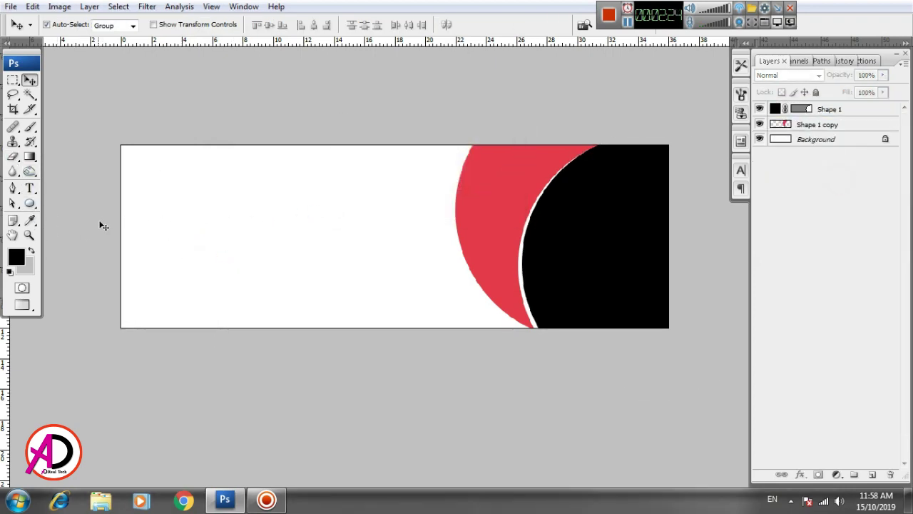
pyautogui.moveTo(274, 276); pyautogui.dragTo(302, 273)
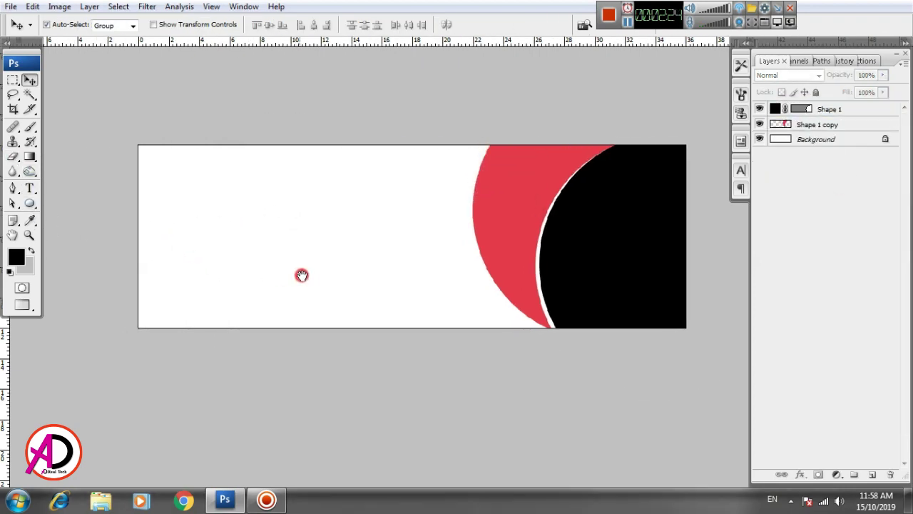
# Step: Draw a black rectangle over the banner's left part
pyautogui.rightClick(33, 207)
pyautogui.click(90, 205)
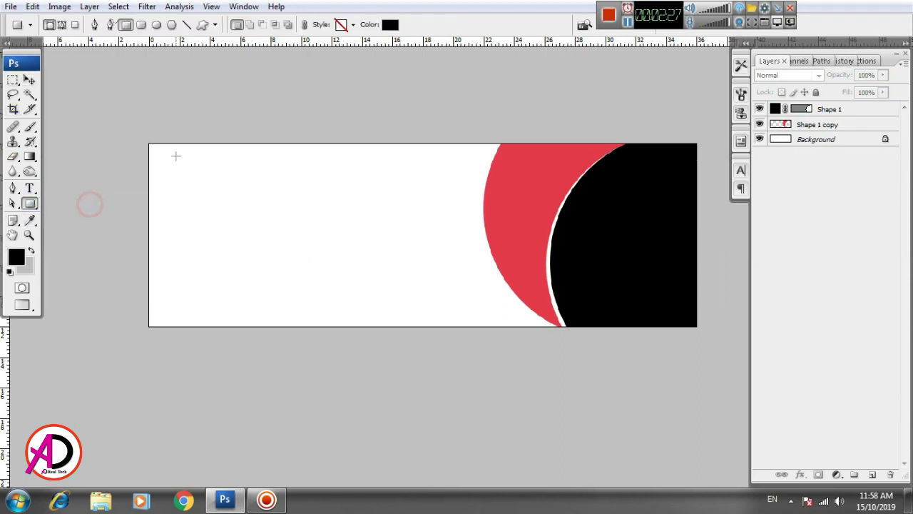
pyautogui.moveTo(148, 143); pyautogui.dragTo(282, 326)
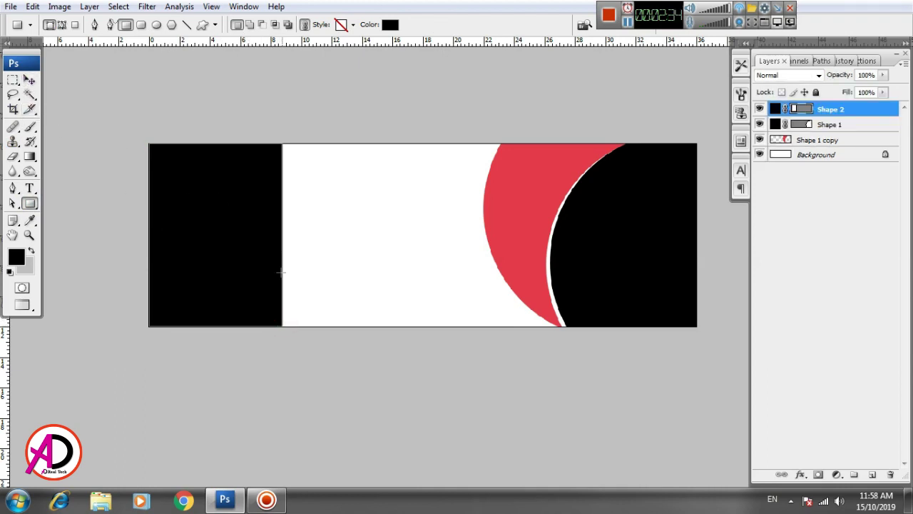
pyautogui.click(28, 78)
pyautogui.click(218, 216)
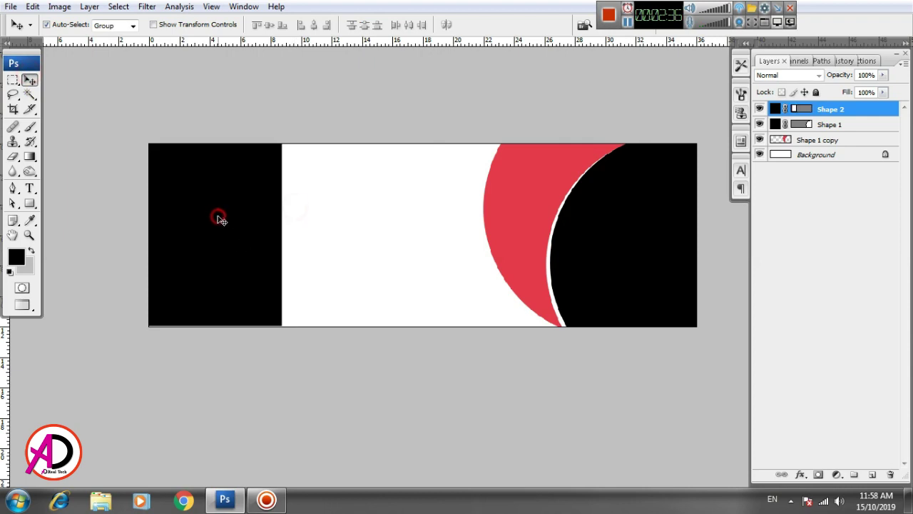
pyautogui.scroll(2, 250, 257)
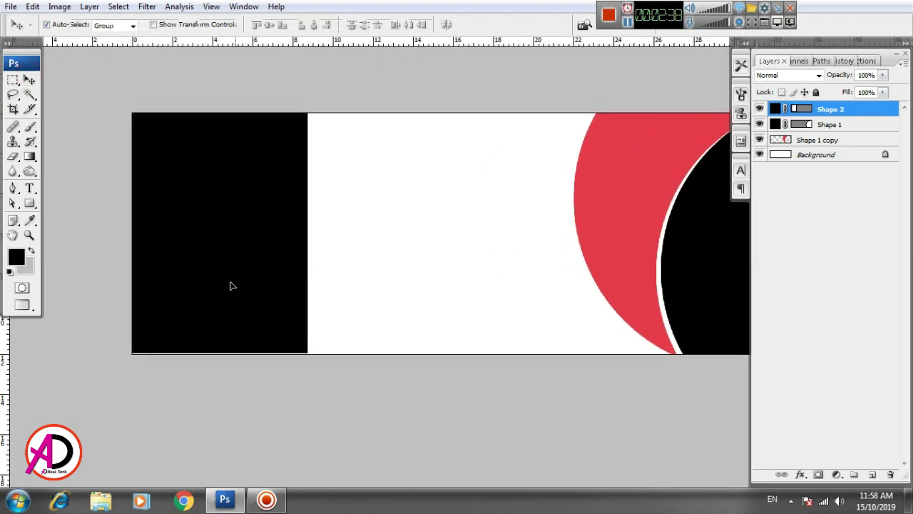
# Step: Skew the rectangle into a narrower slanted band and commit the transform
pyautogui.hotkey('ctrl', 't')
pyautogui.rightClick(290, 298)
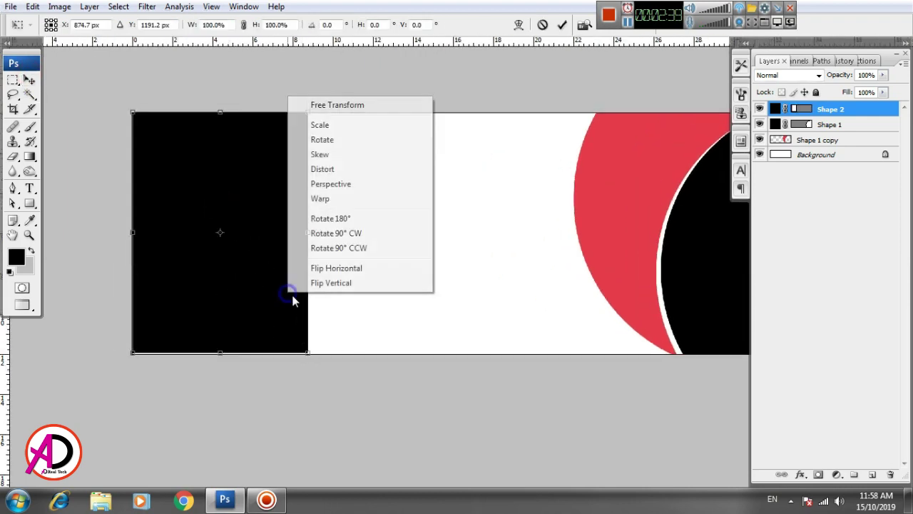
pyautogui.click(332, 152)
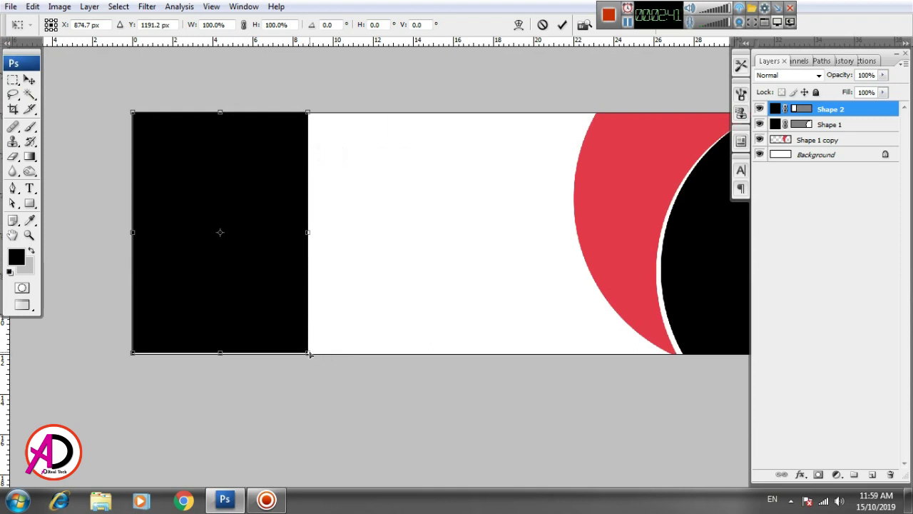
pyautogui.moveTo(309, 353); pyautogui.dragTo(403, 358)
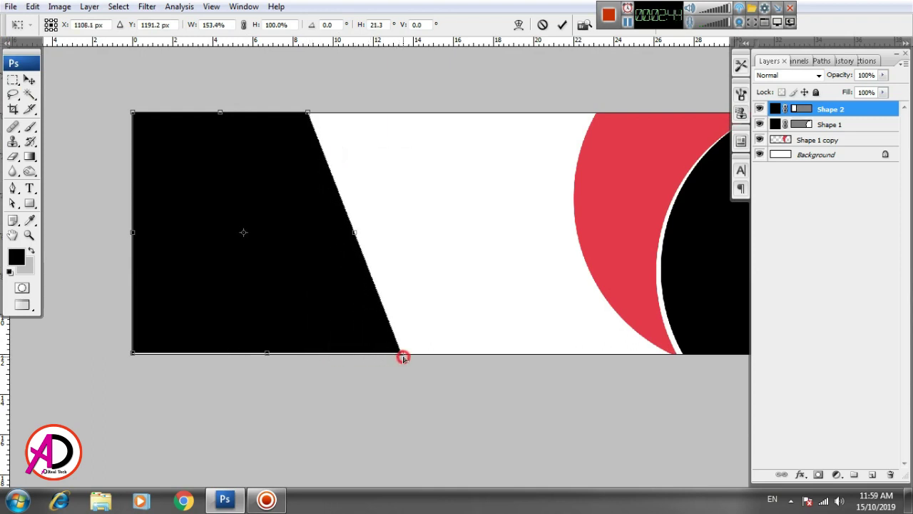
pyautogui.moveTo(307, 113); pyautogui.dragTo(217, 113)
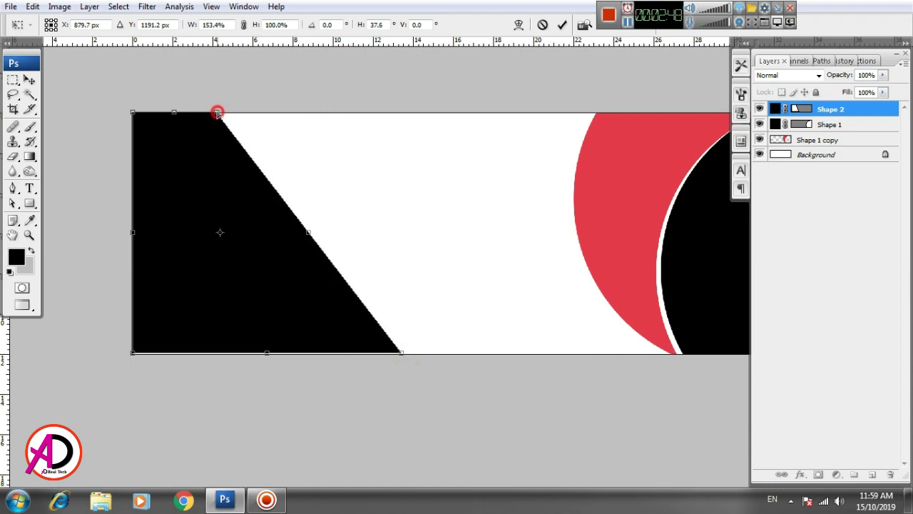
pyautogui.moveTo(218, 113); pyautogui.dragTo(224, 113)
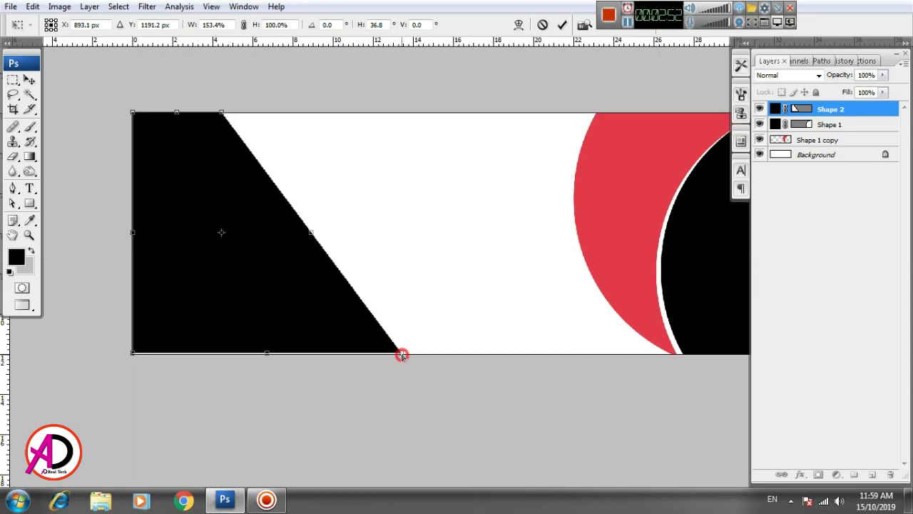
pyautogui.moveTo(402, 355); pyautogui.dragTo(321, 348)
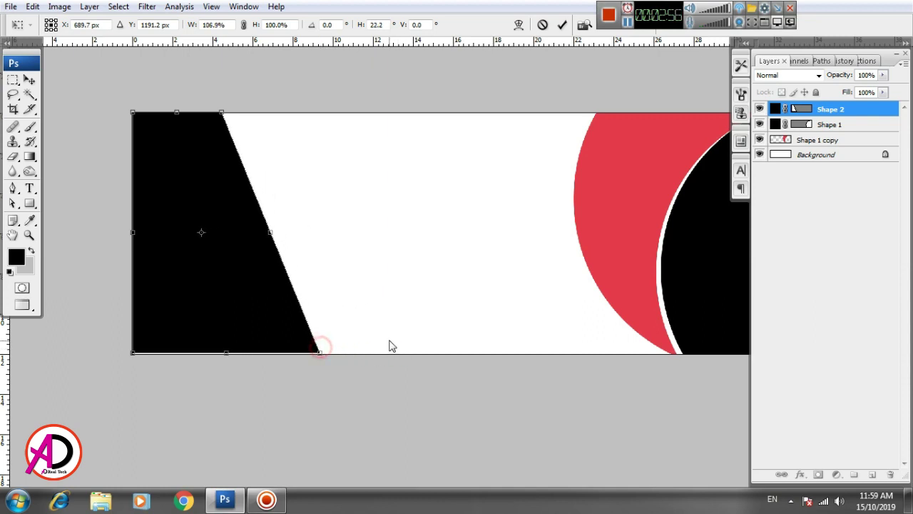
pyautogui.press('v')
pyautogui.click(420, 185)
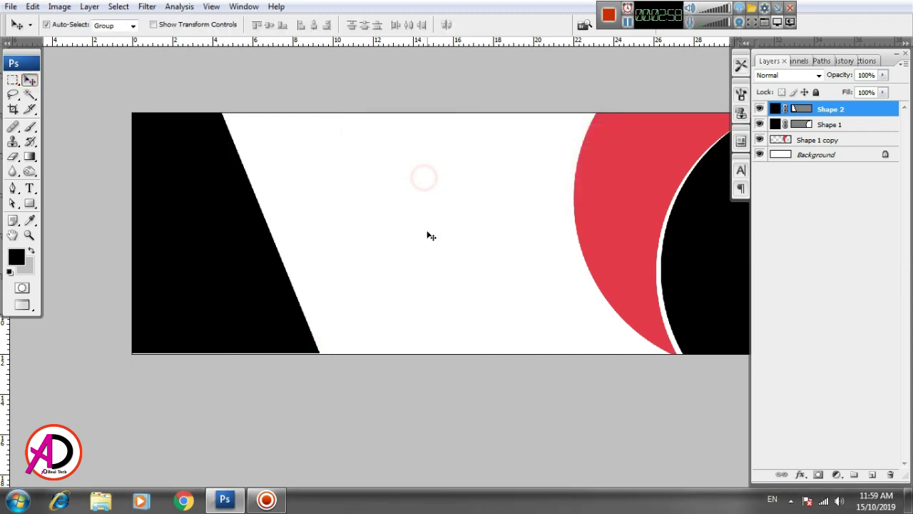
pyautogui.click(421, 250)
pyautogui.moveTo(473, 301); pyautogui.dragTo(418, 306)
pyautogui.hotkey('ctrl', '-')
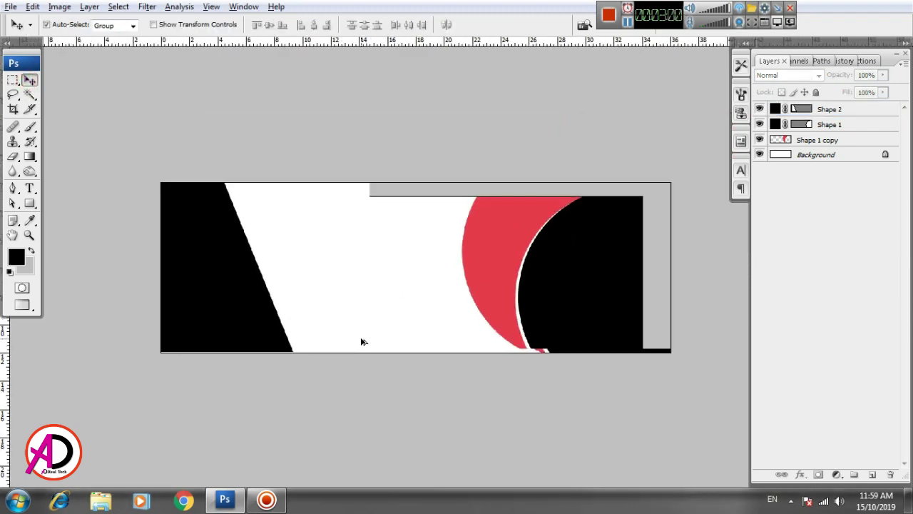
pyautogui.click(350, 320)
pyautogui.click(225, 286)
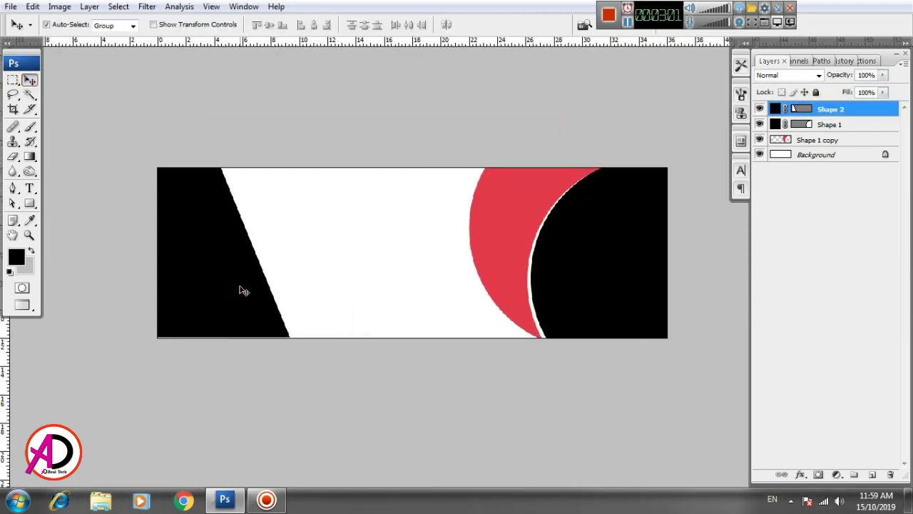
pyautogui.hotkey('ctrl', 't')
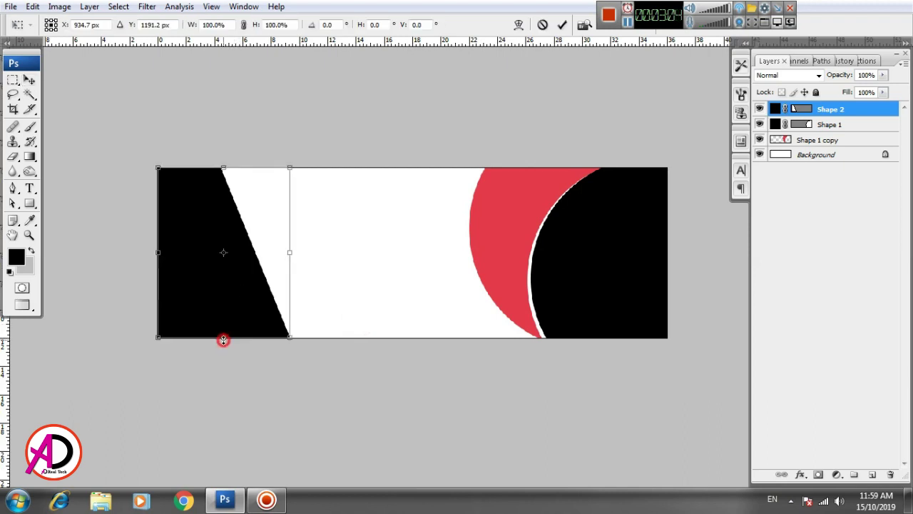
pyautogui.doubleClick(224, 312)
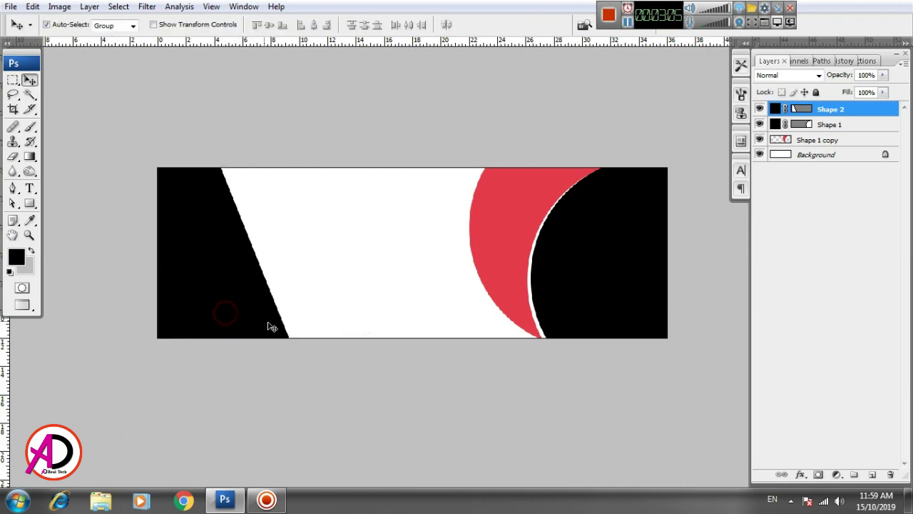
pyautogui.keyDown('ctrl'); pyautogui.click(316, 312); pyautogui.keyUp('ctrl')
pyautogui.keyDown('ctrl'); pyautogui.click(300, 288); pyautogui.keyUp('ctrl')
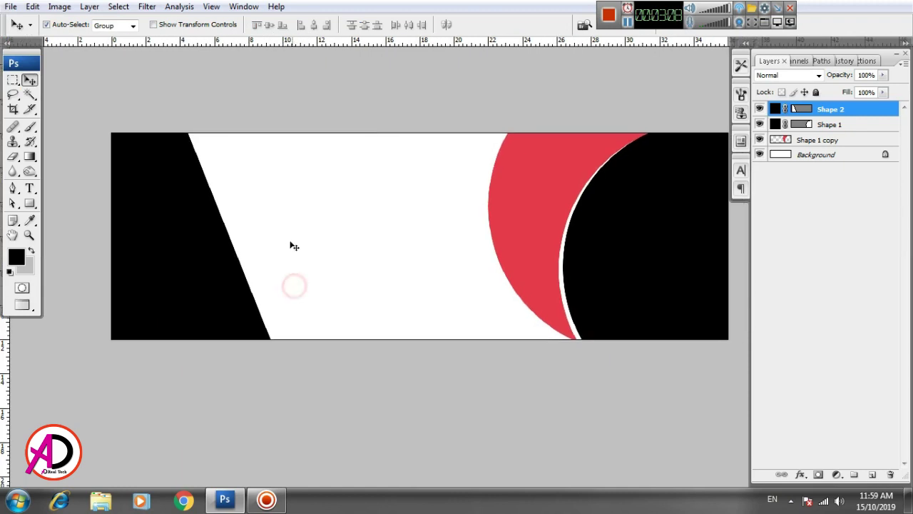
pyautogui.hotkey('ctrl', '-')
pyautogui.moveTo(336, 275)
pyautogui.mouseDown()
pyautogui.moveTo(278, 277)
pyautogui.moveTo(316, 283)
pyautogui.mouseUp()
pyautogui.hotkey('ctrl', '+')
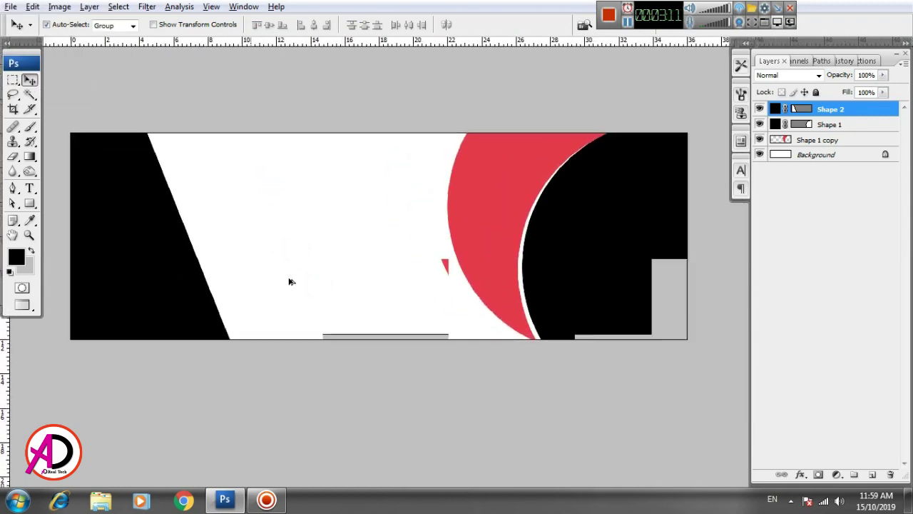
pyautogui.keyDown('ctrl'); pyautogui.click(251, 244); pyautogui.keyUp('ctrl')
pyautogui.moveTo(251, 244)
pyautogui.mouseDown()
pyautogui.moveTo(292, 257)
pyautogui.moveTo(265, 245)
pyautogui.mouseUp()
pyautogui.keyDown('ctrl'); pyautogui.click(292, 257); pyautogui.keyUp('ctrl')
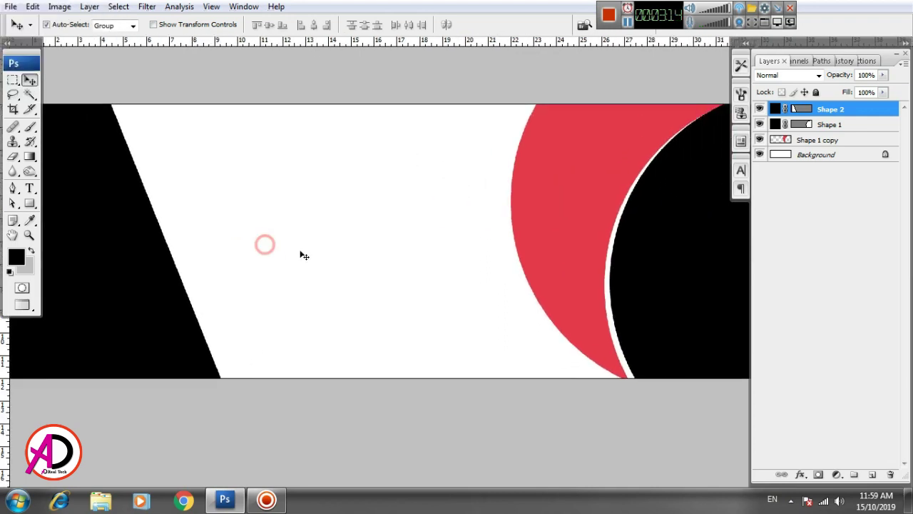
pyautogui.hotkey('ctrl', '-')
pyautogui.hotkey('ctrl', '+')
pyautogui.click(357, 287)
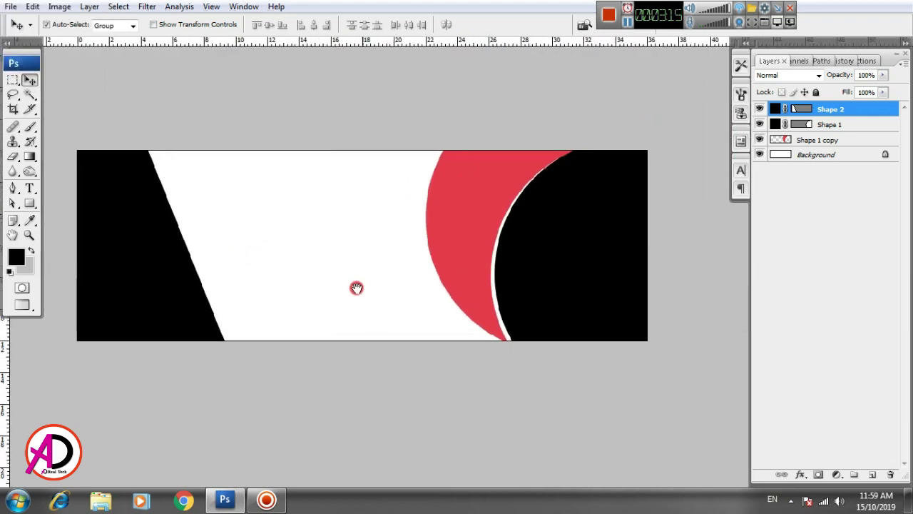
pyautogui.click(458, 230)
pyautogui.click(551, 258)
pyautogui.click(464, 201)
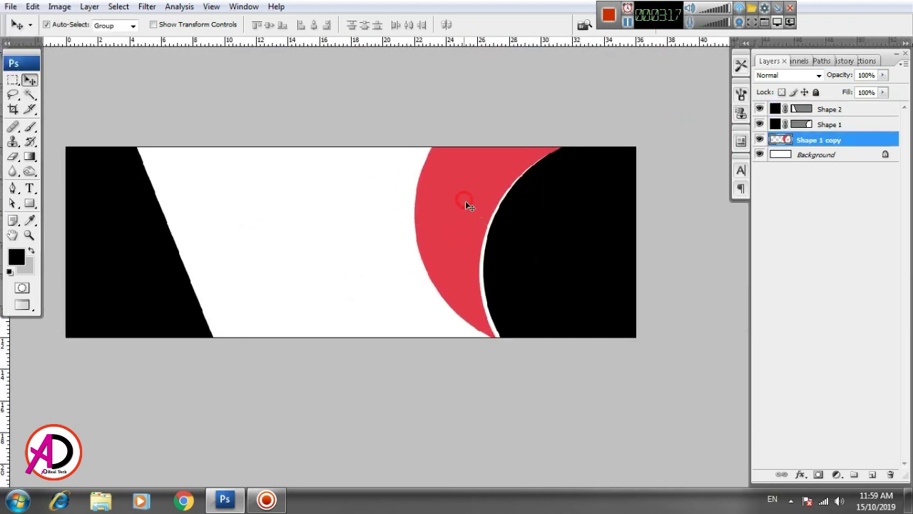
pyautogui.click(647, 314)
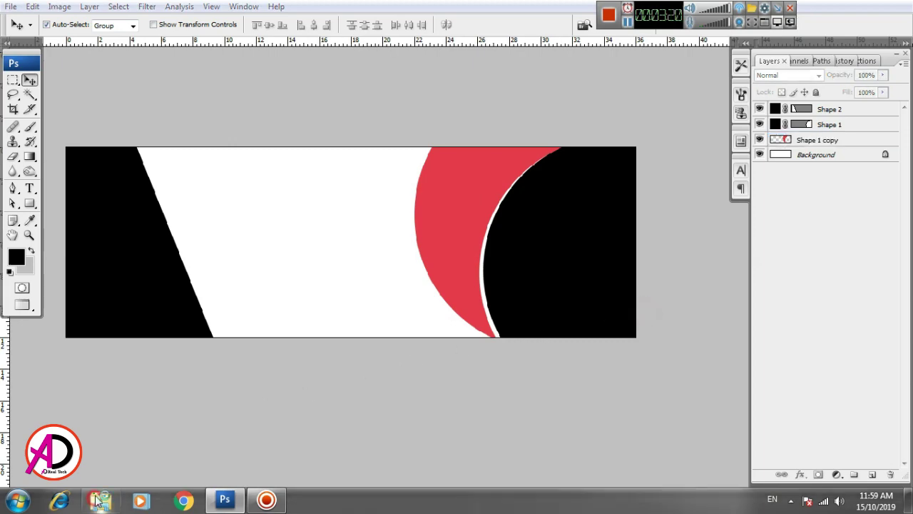
pyautogui.click(101, 501)
# Step: Open the wedding photo folder on the Desktop and select the garlanded couple photo
pyautogui.click(49, 88)
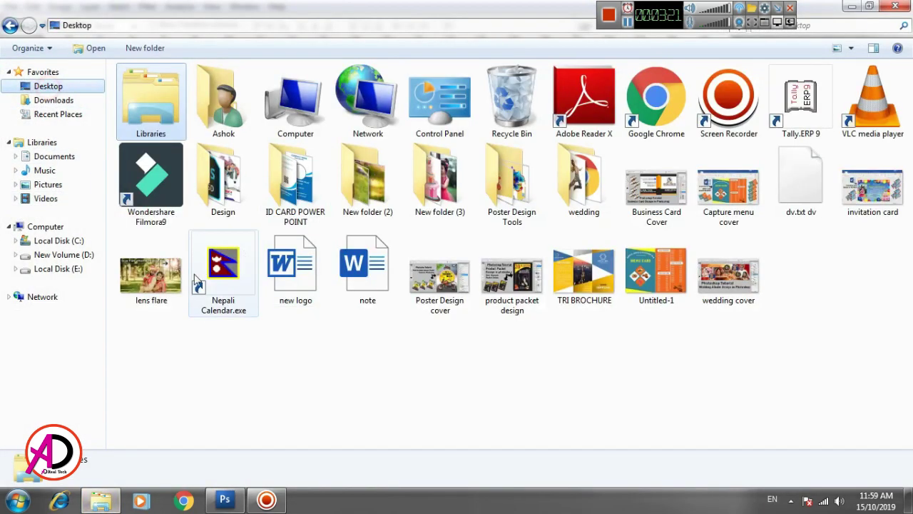
pyautogui.doubleClick(578, 198)
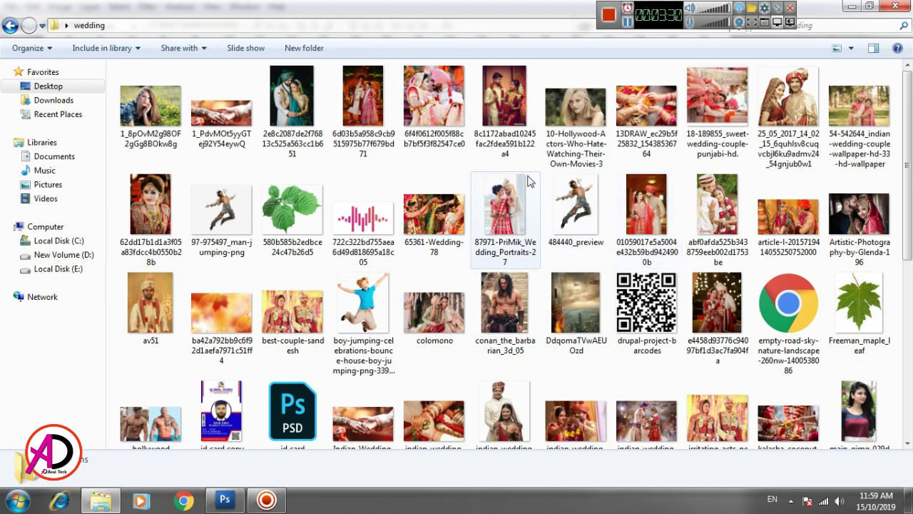
pyautogui.click(507, 141)
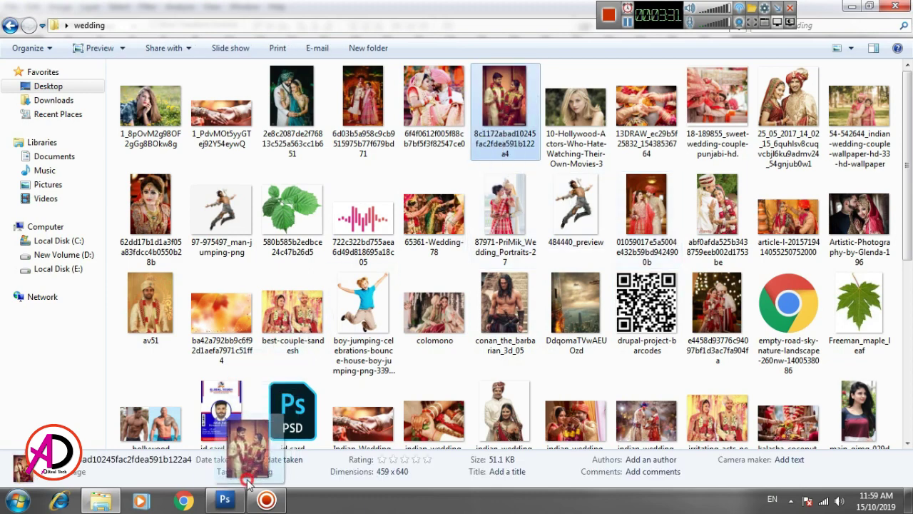
# Step: Open the couple photo in Photoshop, select all of it and copy it
pyautogui.click(224, 499)
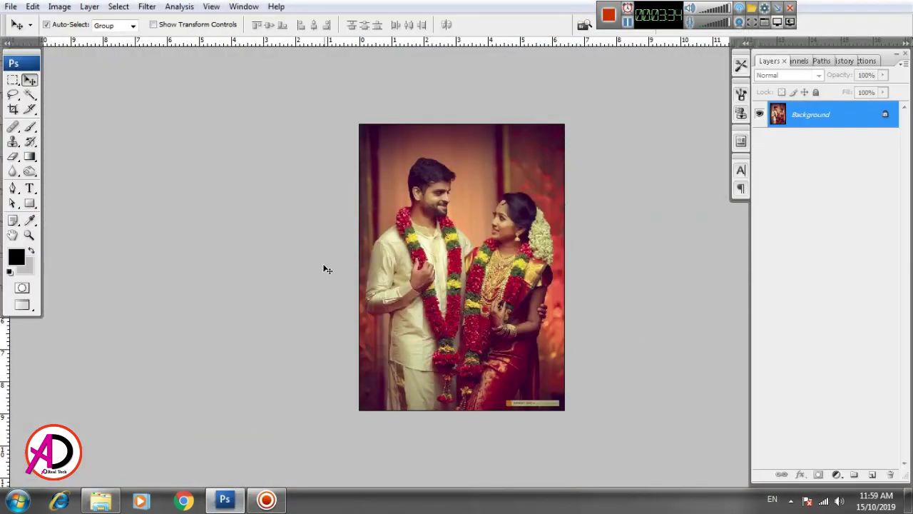
pyautogui.hotkey('ctrl', '0')
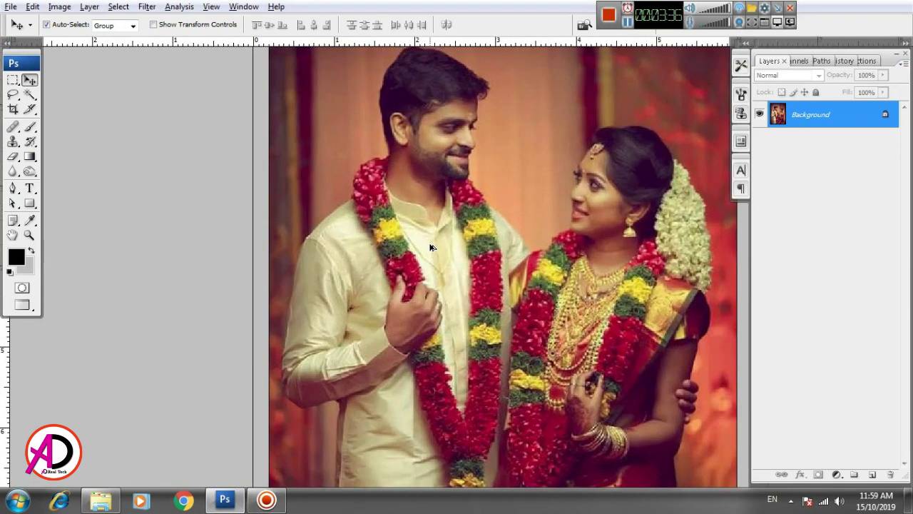
pyautogui.hotkey('ctrl', '-')
pyautogui.moveTo(564, 319); pyautogui.dragTo(525, 299)
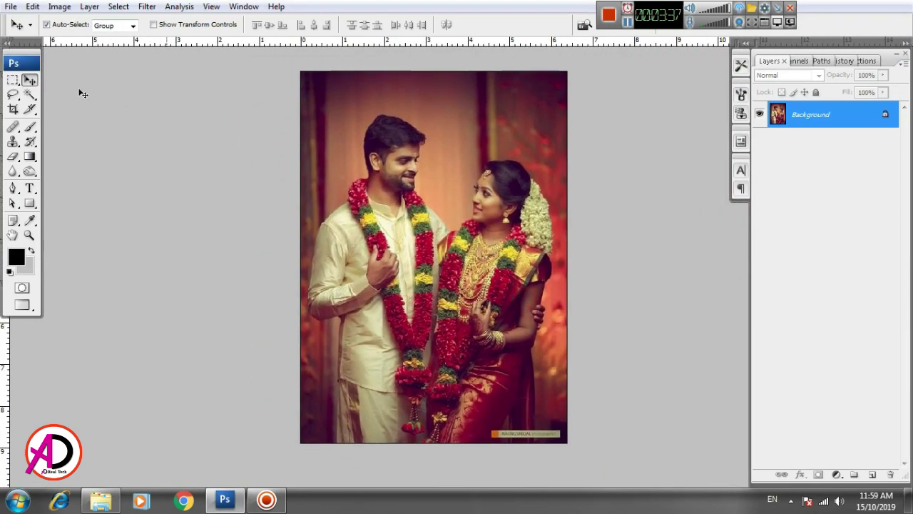
pyautogui.click(119, 6)
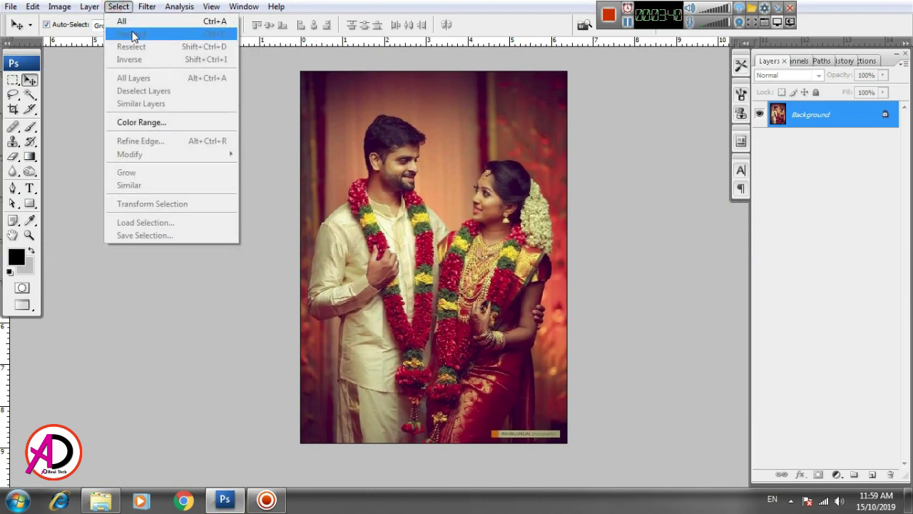
pyautogui.click(33, 6)
pyautogui.click(44, 96)
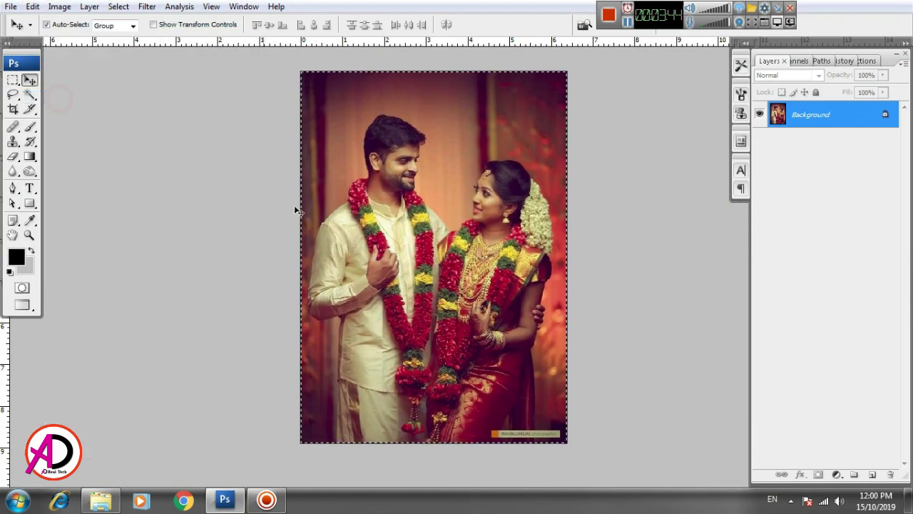
# Step: Paste the couple photo above Shape 1 and enlarge it over the black circle
pyautogui.moveTo(558, 301); pyautogui.dragTo(536, 302)
pyautogui.click(542, 269)
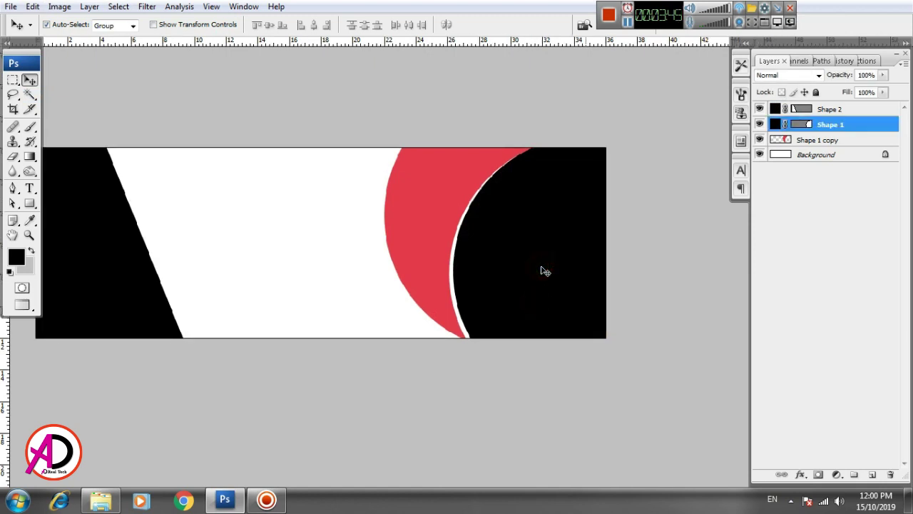
pyautogui.hotkey('ctrl', 'v')
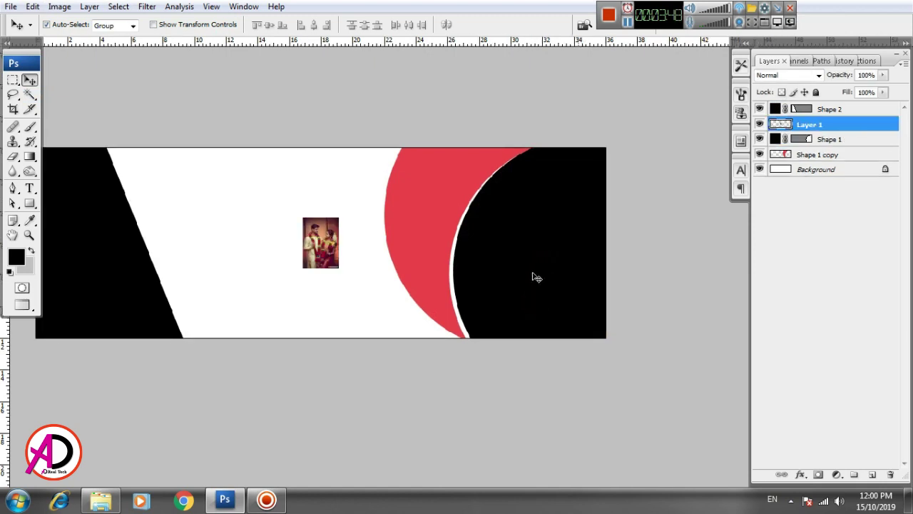
pyautogui.moveTo(326, 235)
pyautogui.mouseDown()
pyautogui.moveTo(536, 251)
pyautogui.moveTo(656, 155)
pyautogui.mouseUp()
pyautogui.hotkey('ctrl', 't')
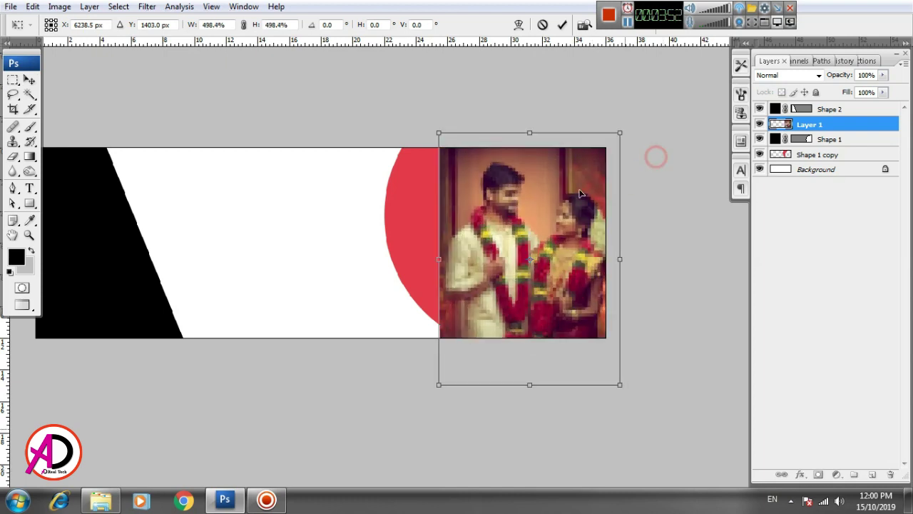
pyautogui.moveTo(583, 194); pyautogui.dragTo(587, 194)
pyautogui.press('Return')
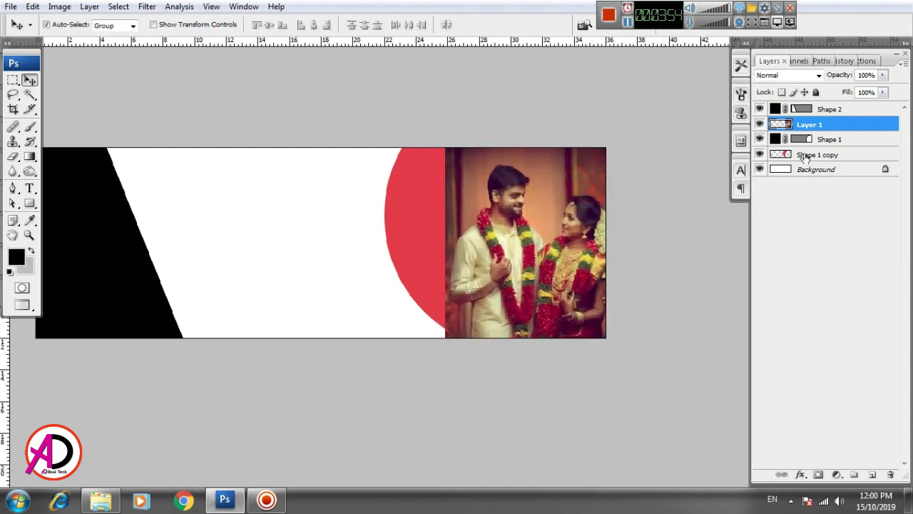
# Step: Clip the photo to the black circle and adjust its position inside
pyautogui.rightClick(832, 126)
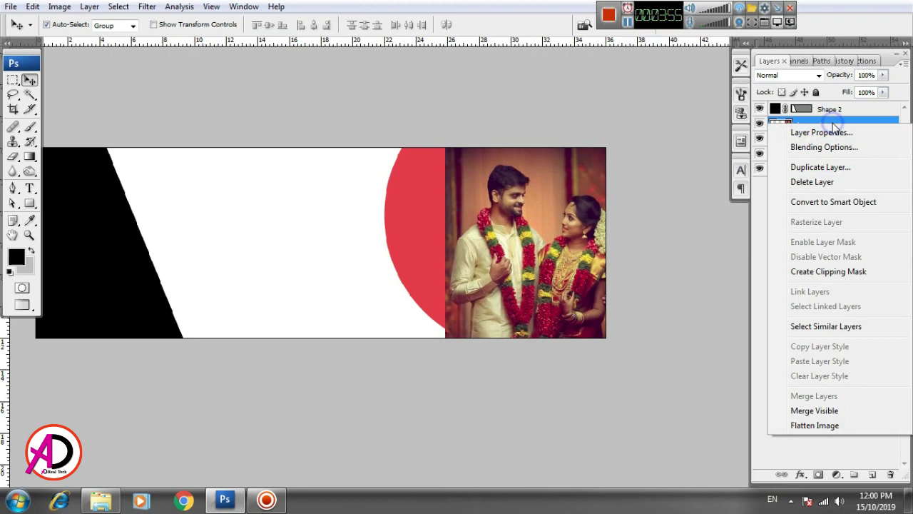
pyautogui.click(810, 272)
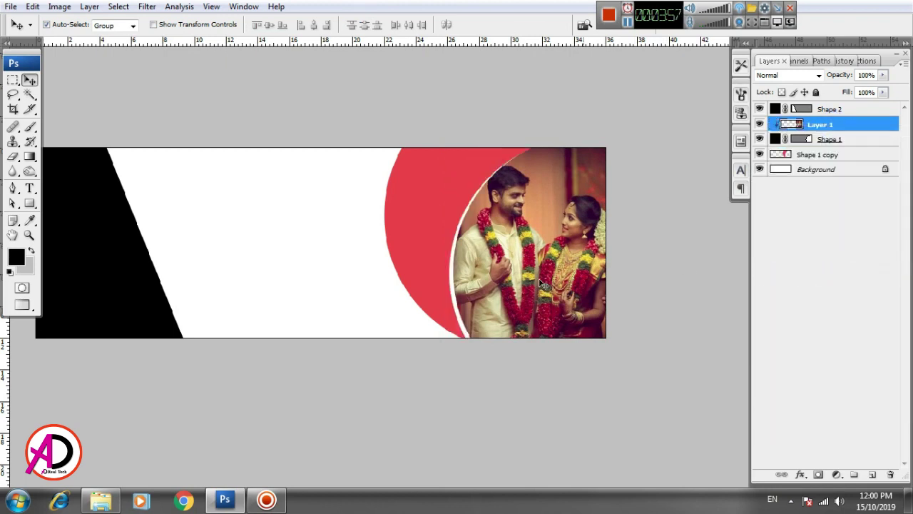
pyautogui.moveTo(540, 267); pyautogui.dragTo(538, 278)
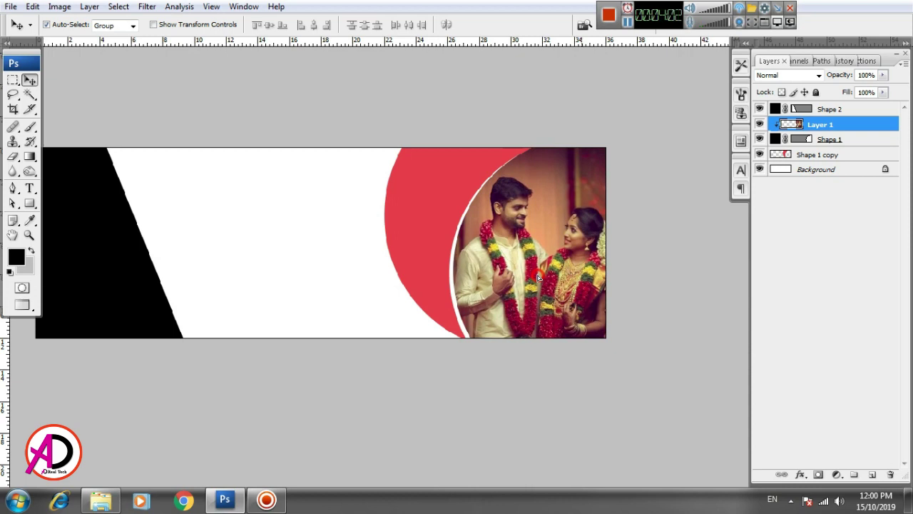
pyautogui.moveTo(539, 277); pyautogui.dragTo(535, 279)
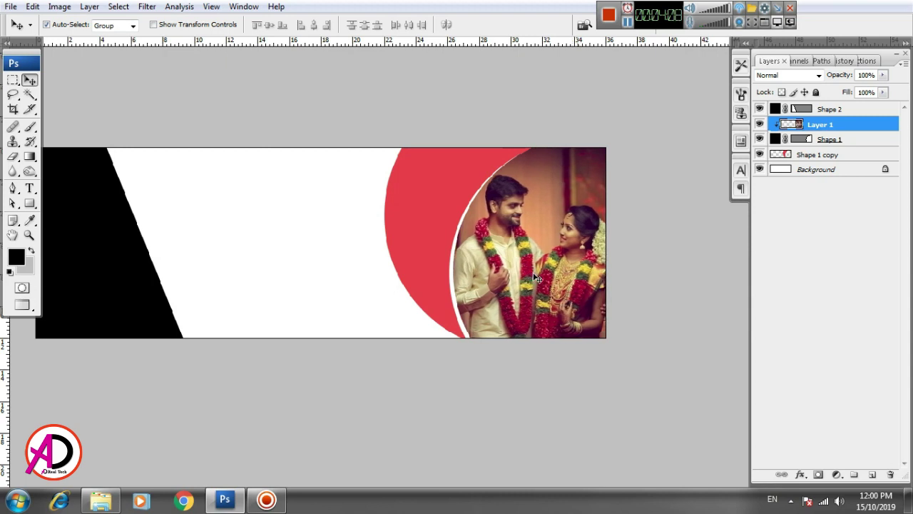
# Step: Merge the couple photo layer with its circle shape layer
pyautogui.scroll(1, 593, 292)
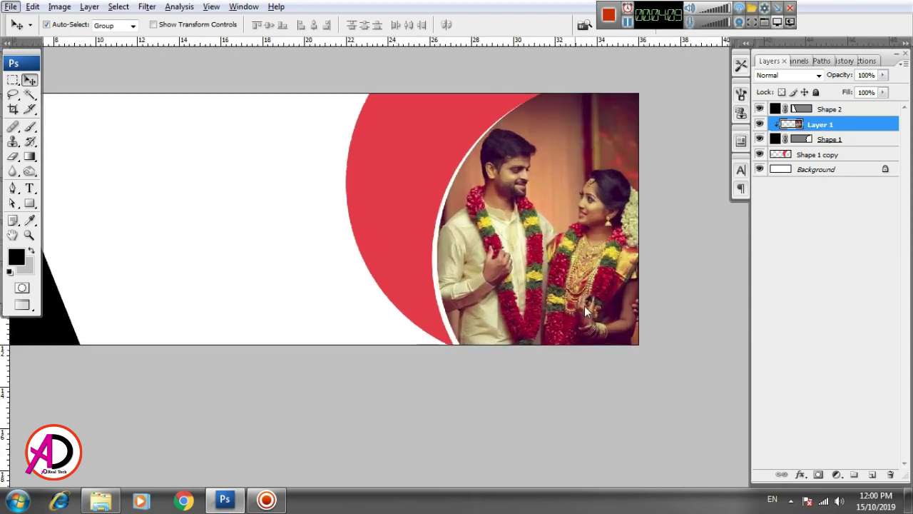
pyautogui.doubleClick(840, 140)
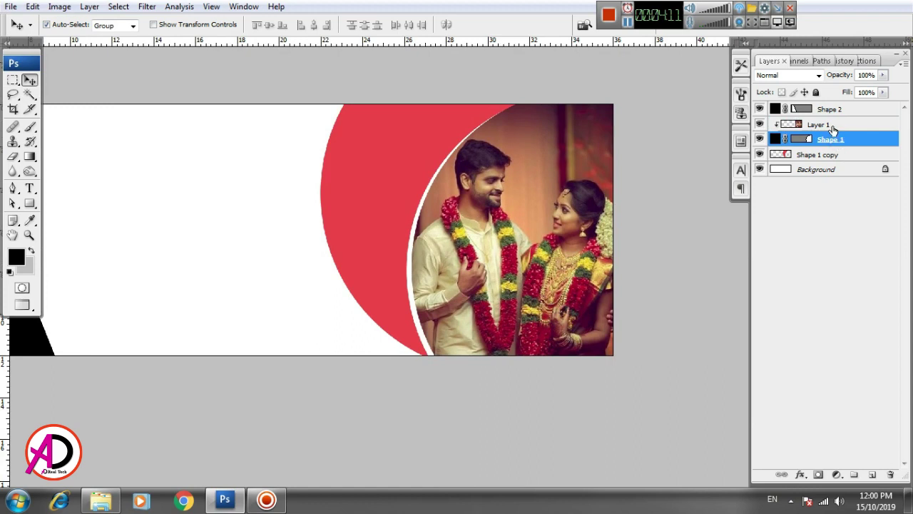
pyautogui.keyDown('shift'); pyautogui.click(834, 126); pyautogui.keyUp('shift')
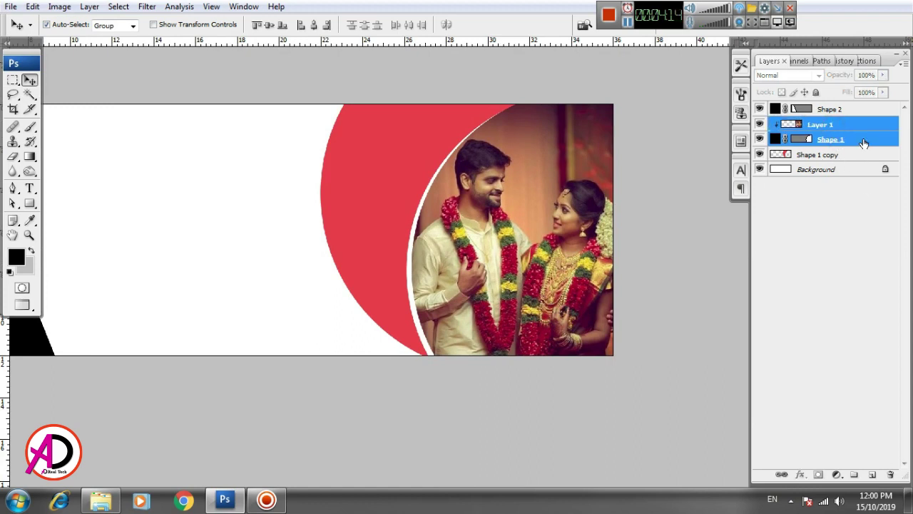
pyautogui.rightClick(864, 144)
pyautogui.click(822, 411)
# Step: Add an Inner Shadow: opacity 100, distance 6, choke 18, size 139
pyautogui.click(800, 474)
pyautogui.click(826, 314)
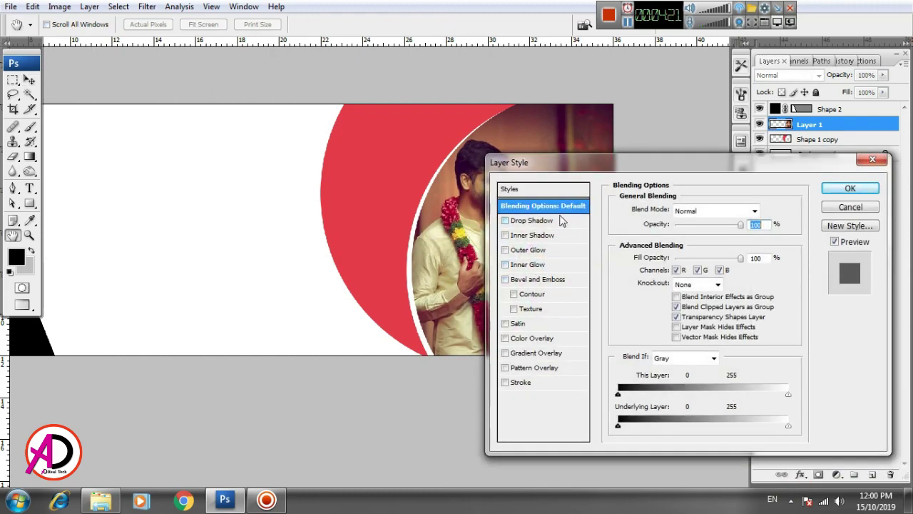
pyautogui.click(531, 236)
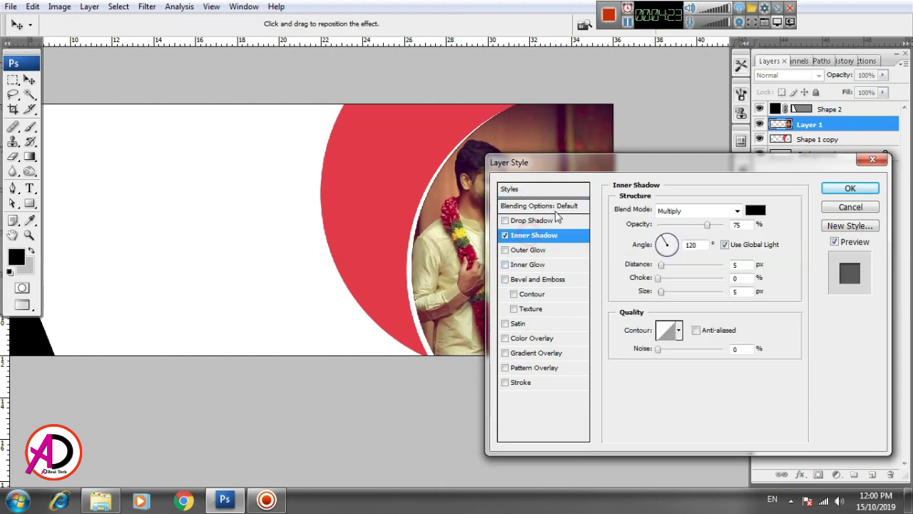
pyautogui.moveTo(599, 167); pyautogui.dragTo(628, 271)
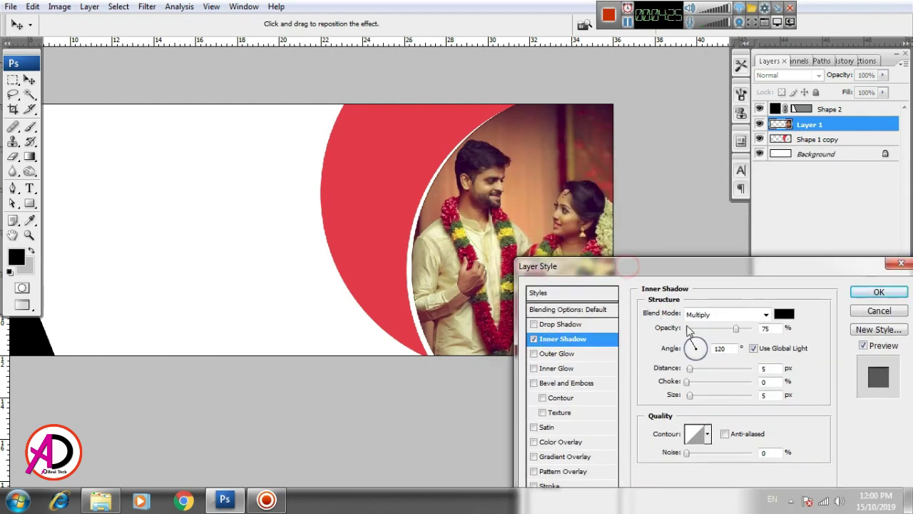
pyautogui.moveTo(738, 333); pyautogui.dragTo(754, 328)
pyautogui.moveTo(691, 368); pyautogui.dragTo(714, 368)
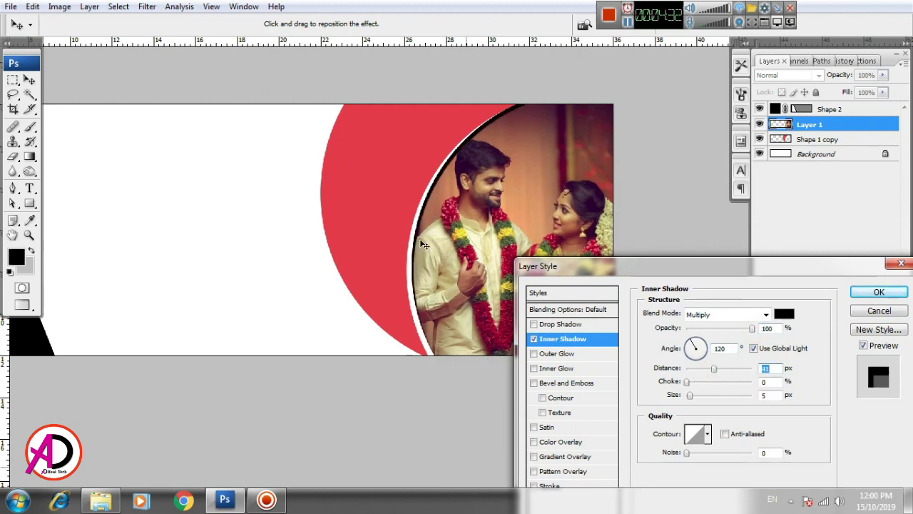
pyautogui.moveTo(715, 368)
pyautogui.mouseDown()
pyautogui.moveTo(689, 368)
pyautogui.moveTo(690, 396)
pyautogui.moveTo(721, 396)
pyautogui.mouseUp()
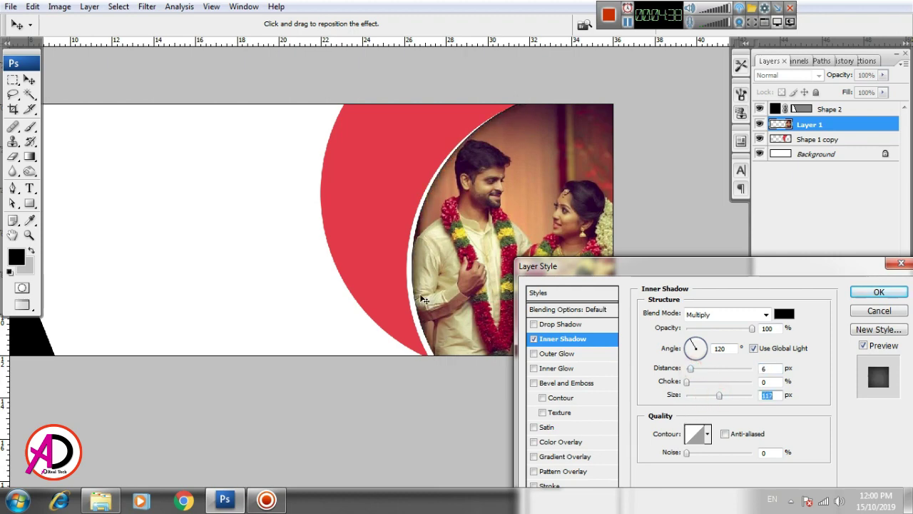
pyautogui.click(693, 383)
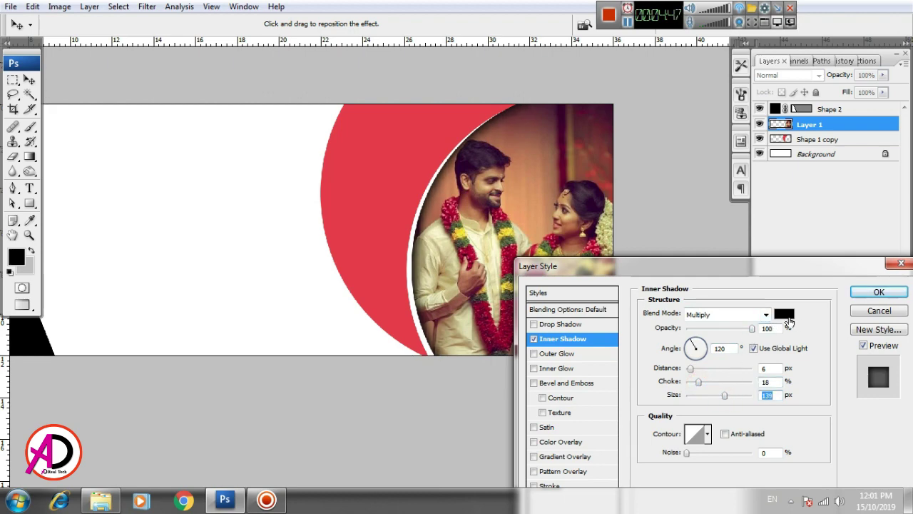
pyautogui.moveTo(752, 262); pyautogui.dragTo(720, 258)
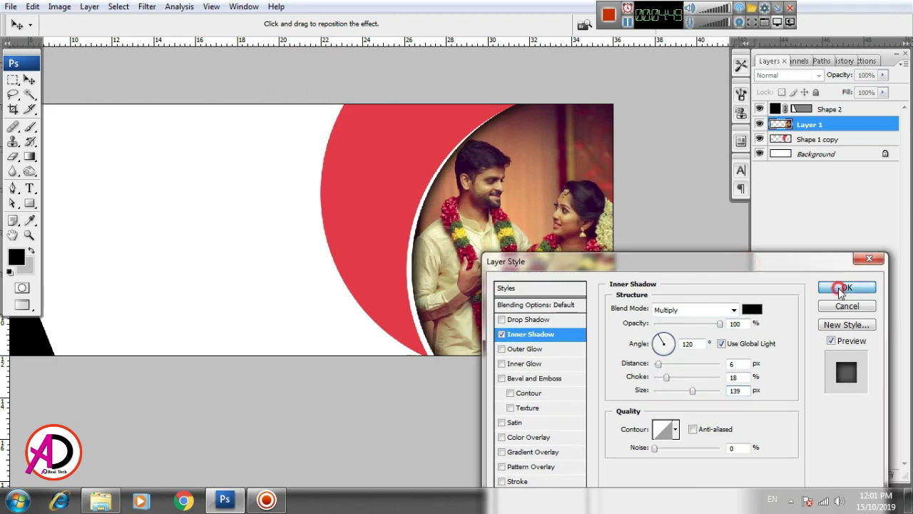
pyautogui.click(842, 289)
pyautogui.hotkey('ctrl', '-')
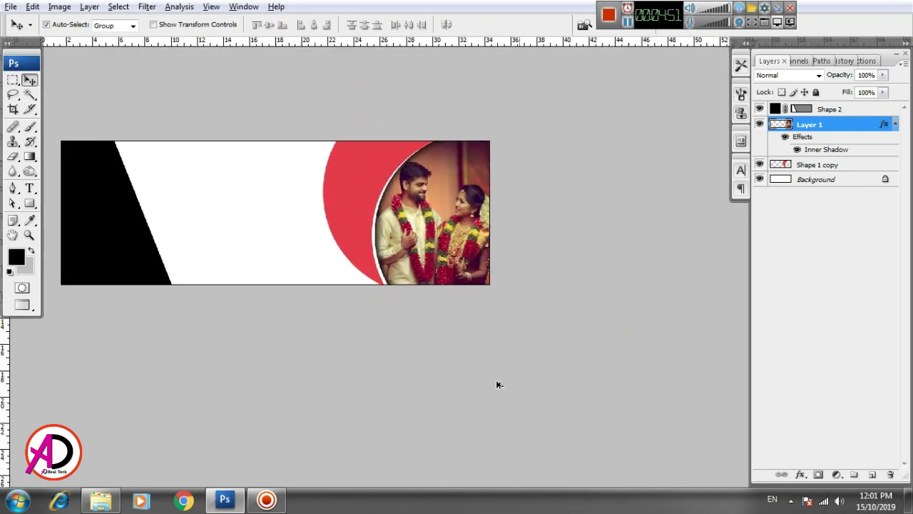
pyautogui.hotkey('ctrl', '+')
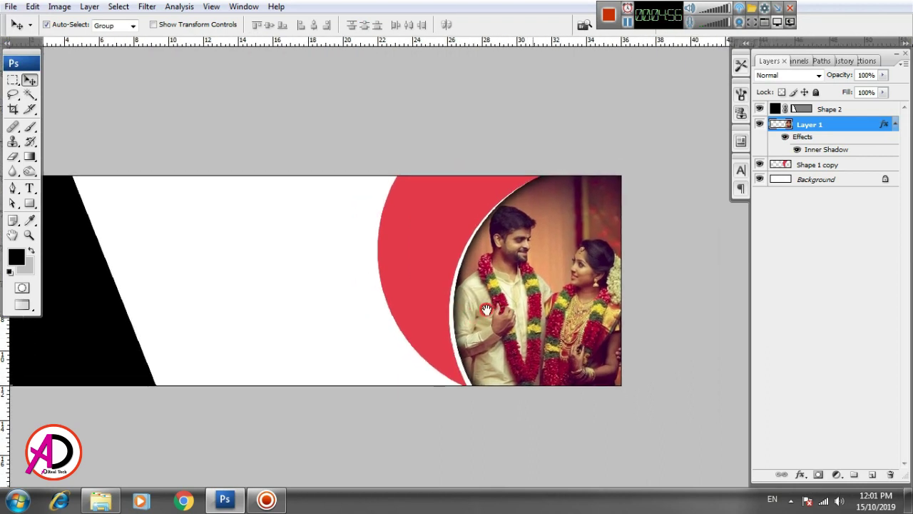
pyautogui.moveTo(363, 347); pyautogui.dragTo(375, 341)
pyautogui.moveTo(288, 339); pyautogui.dragTo(333, 318)
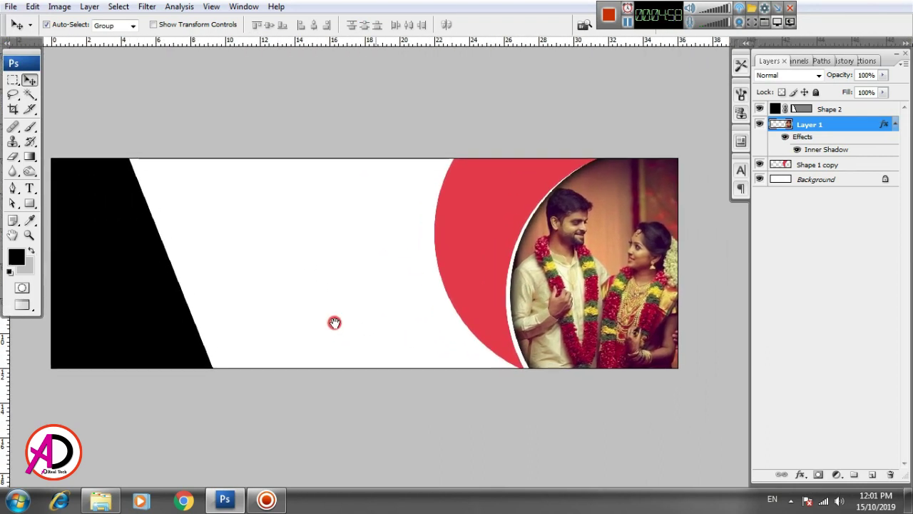
# Step: Preview the bride portrait in the wedding folder, then drag it into Photoshop
pyautogui.click(100, 499)
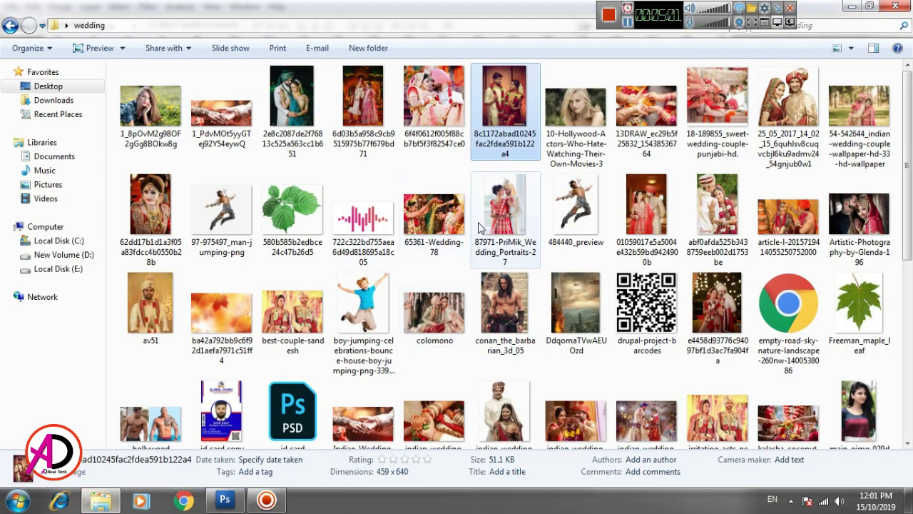
pyautogui.scroll(-3, 480, 245)
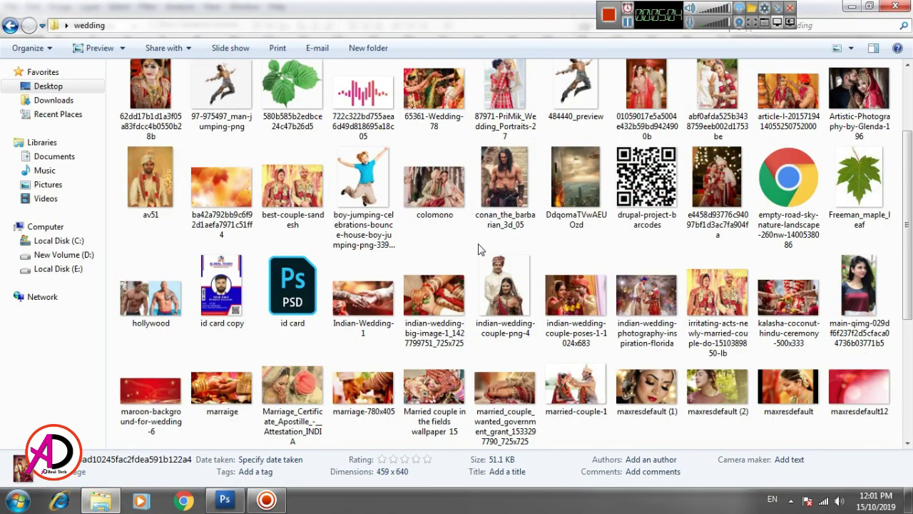
pyautogui.scroll(-5, 481, 248)
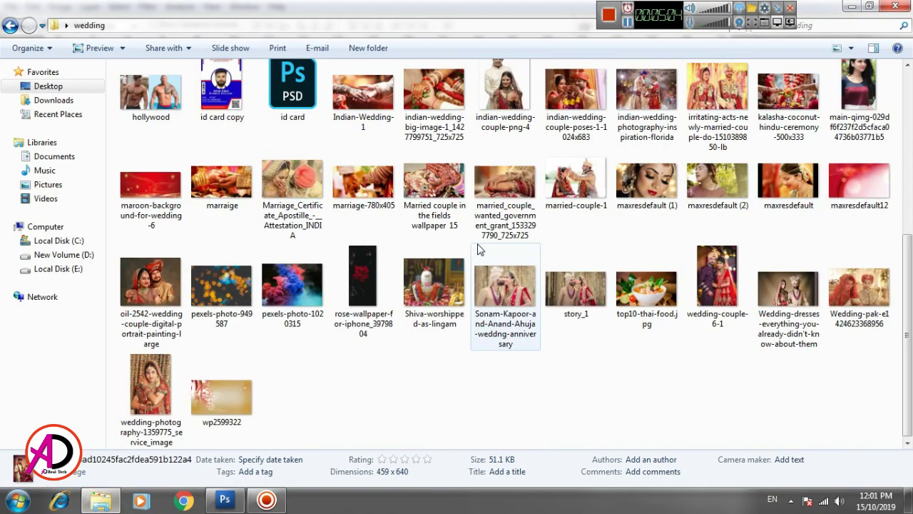
pyautogui.rightClick(147, 387)
pyautogui.click(193, 56)
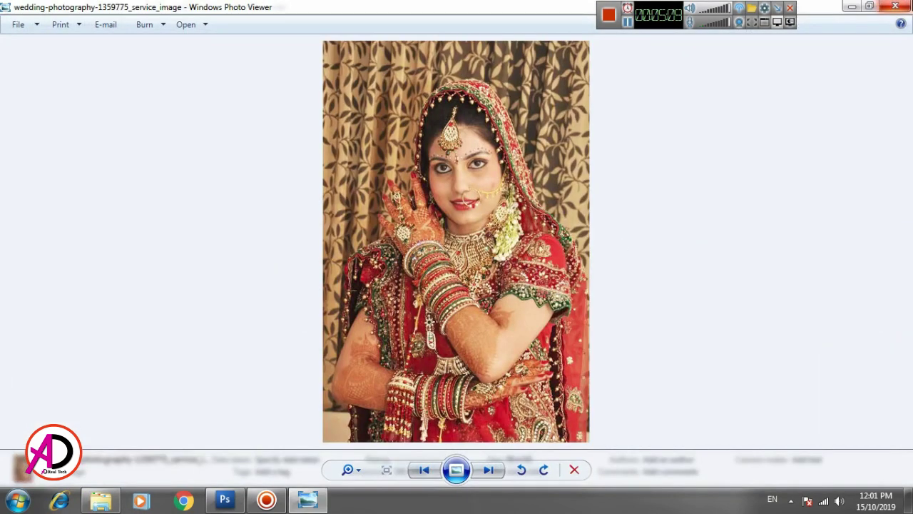
pyautogui.click(896, 6)
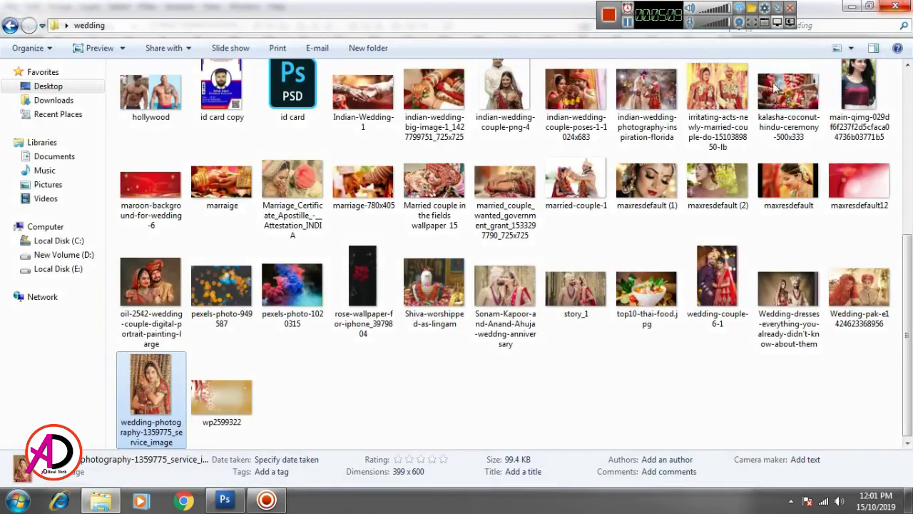
pyautogui.scroll(3, 366, 389)
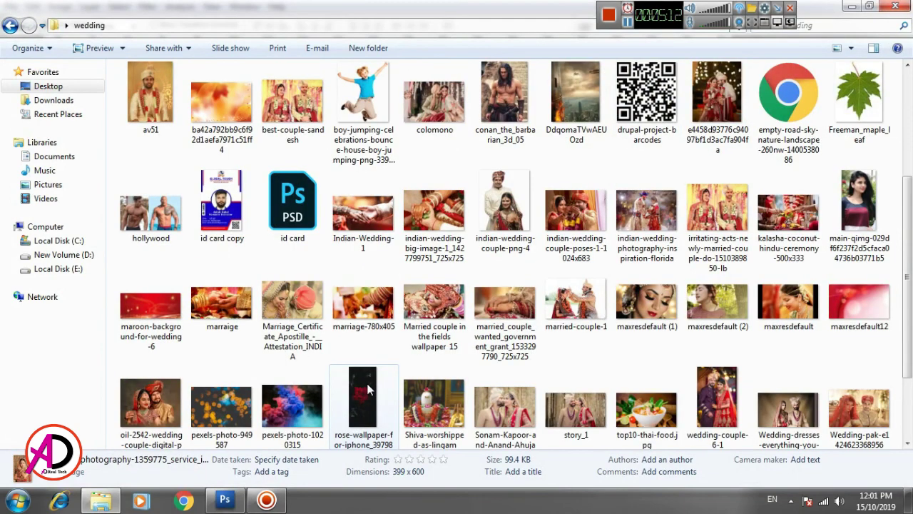
pyautogui.scroll(-3, 146, 399)
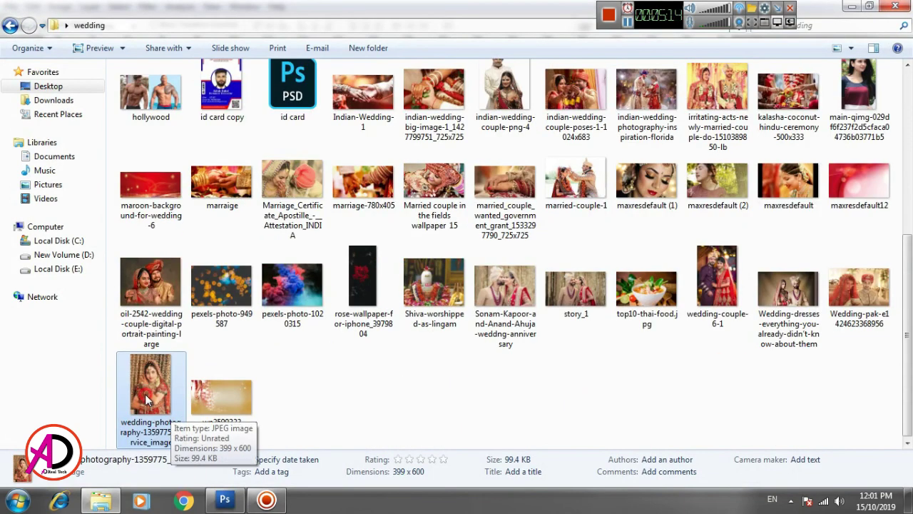
pyautogui.moveTo(147, 400); pyautogui.dragTo(465, 264)
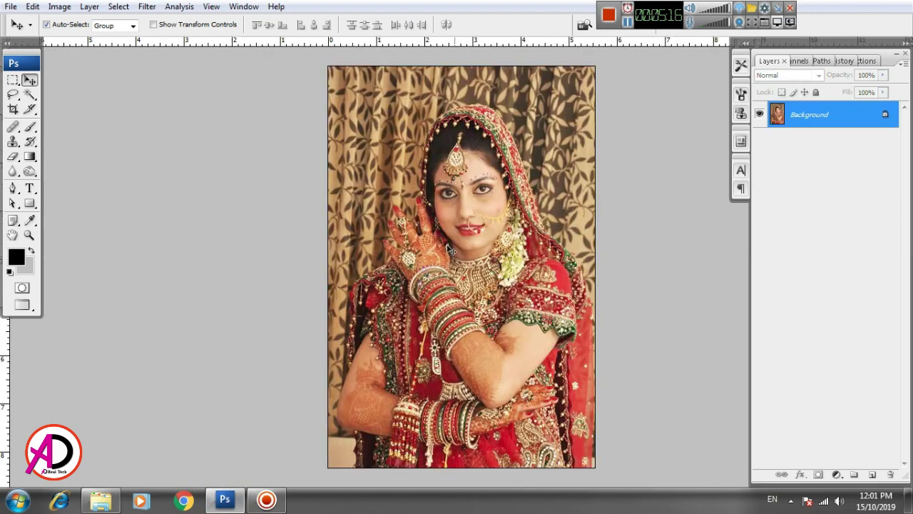
# Step: Paste the bride photo into the banner above the Shape 1 copy layer
pyautogui.hotkey('ctrl', 'Tab')
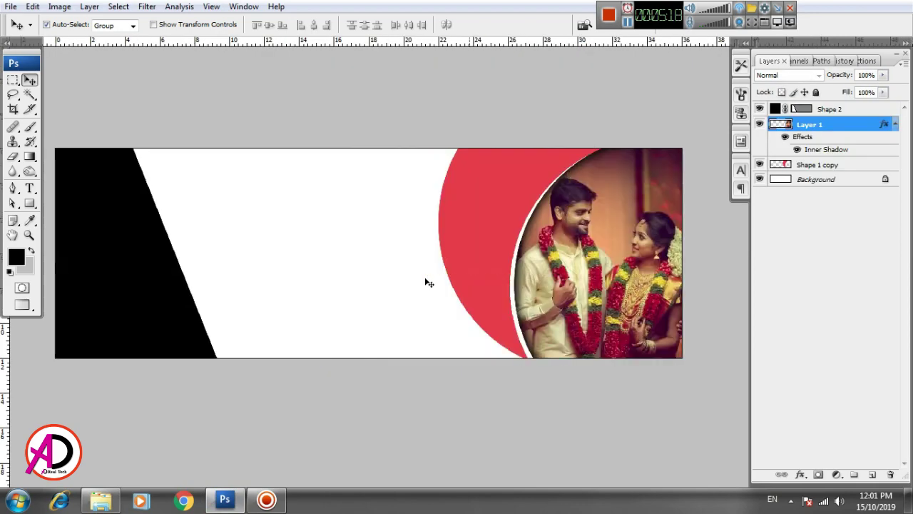
pyautogui.click(497, 231)
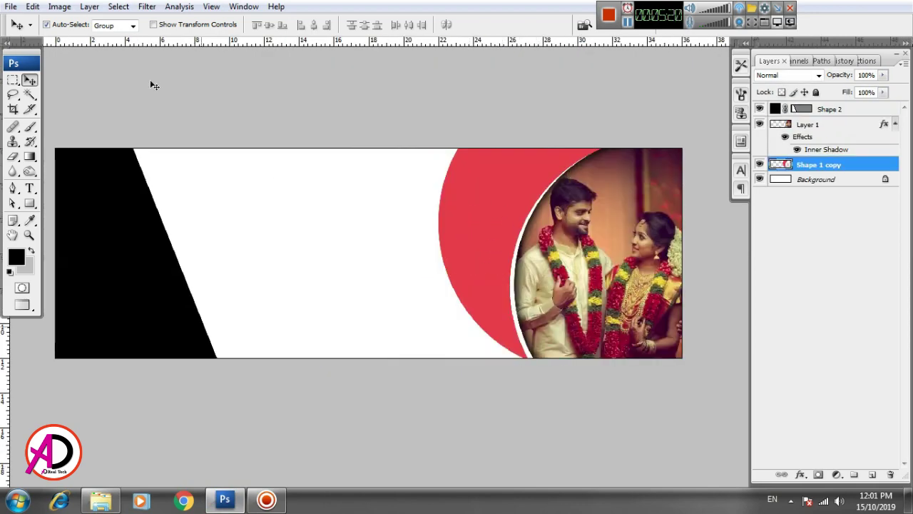
pyautogui.click(33, 6)
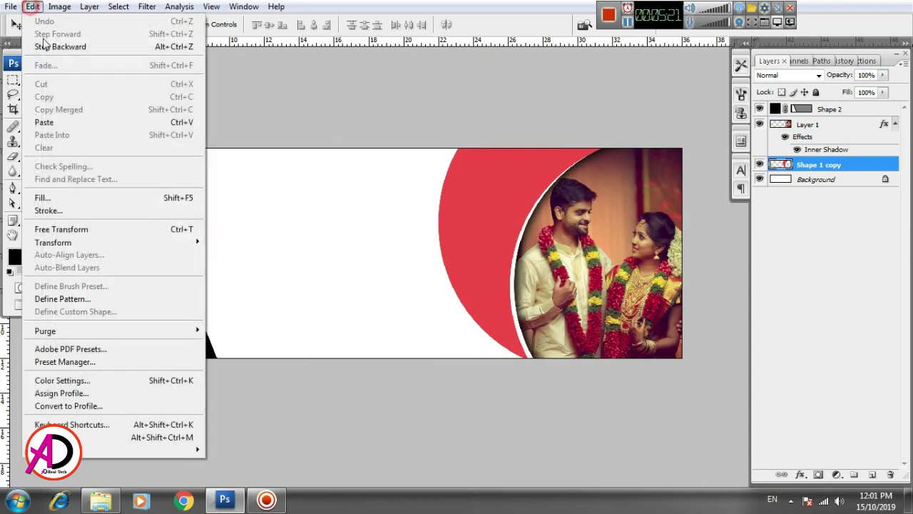
pyautogui.click(59, 123)
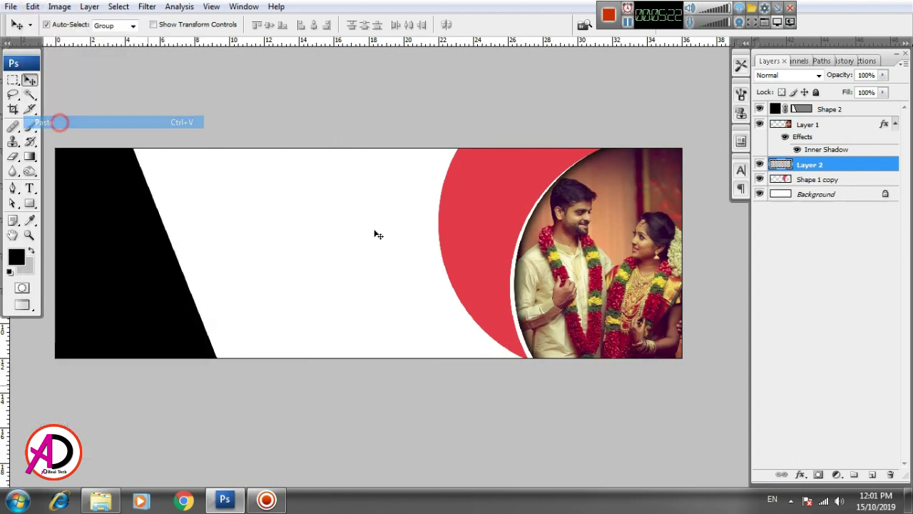
pyautogui.click(473, 251)
pyautogui.click(361, 244)
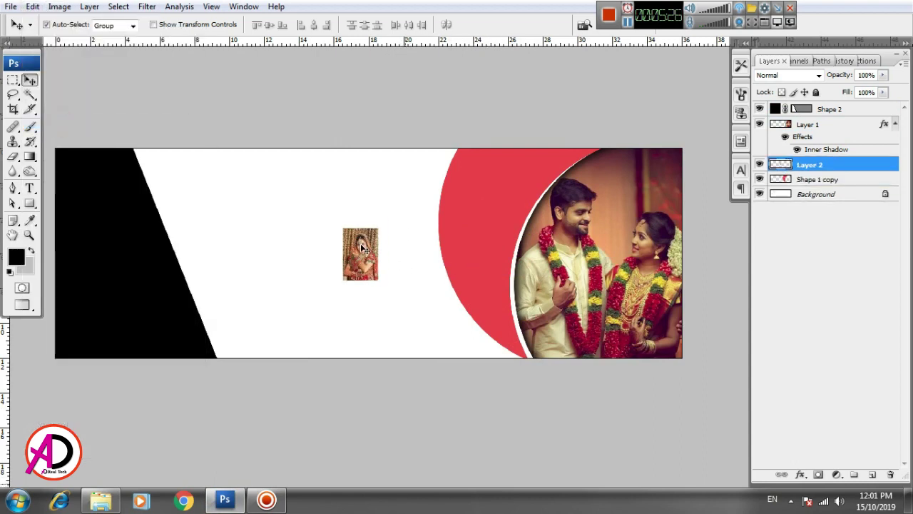
# Step: Enlarge the bride photo, clip it into the circle shape and shift it left
pyautogui.hotkey('ctrl', 't')
pyautogui.moveTo(379, 228); pyautogui.dragTo(491, 151)
pyautogui.moveTo(372, 228); pyautogui.dragTo(526, 227)
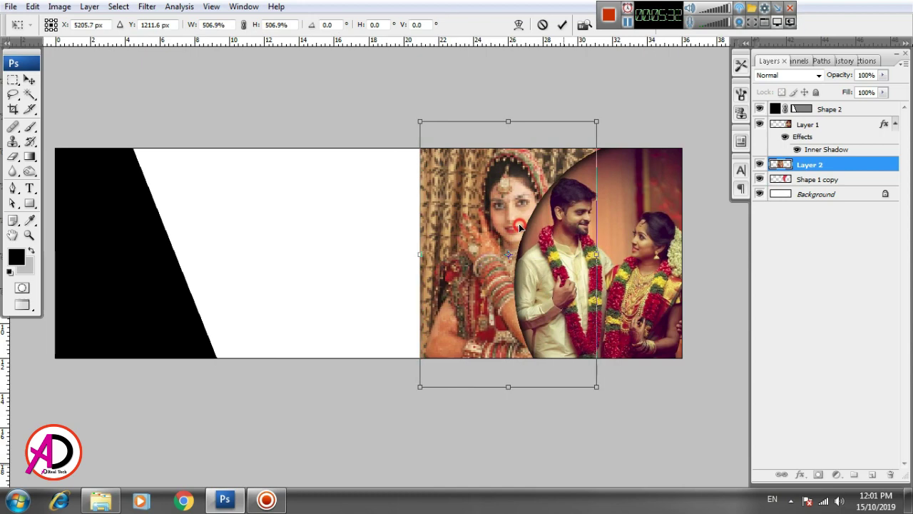
pyautogui.press('Return')
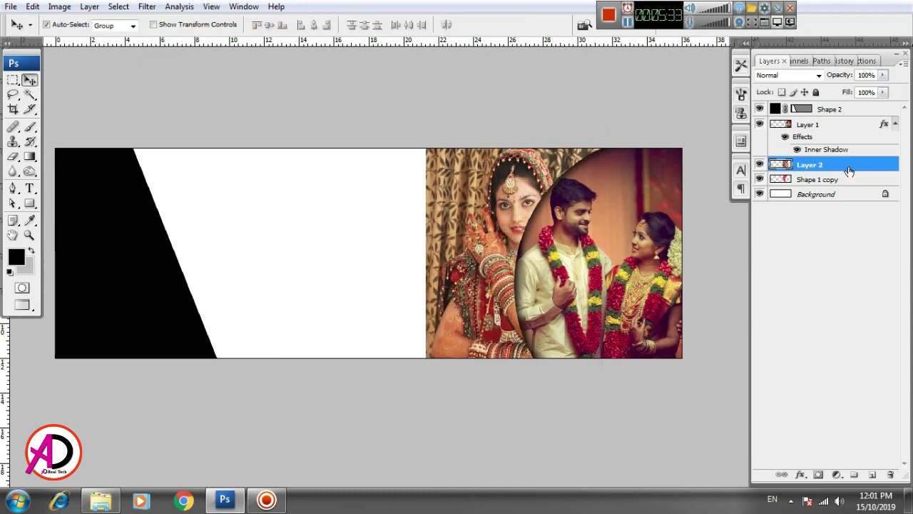
pyautogui.rightClick(846, 169)
pyautogui.click(827, 314)
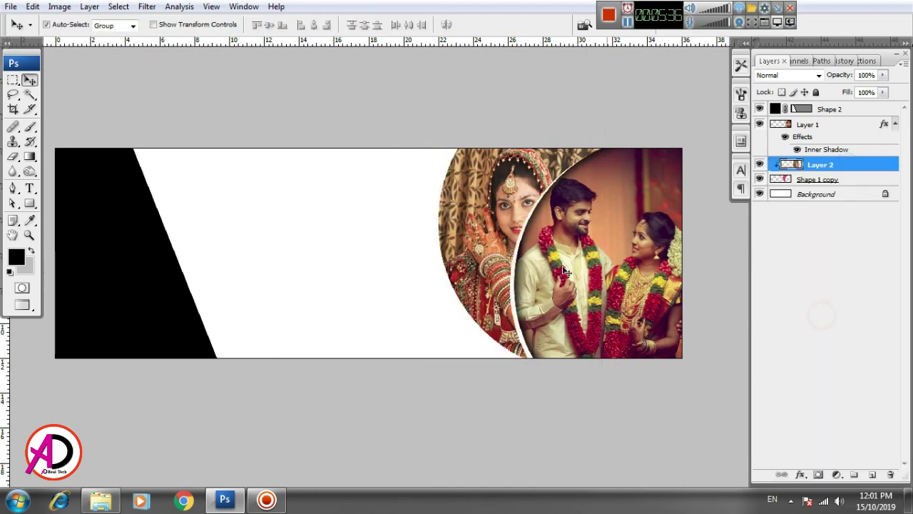
pyautogui.moveTo(501, 270); pyautogui.dragTo(465, 264)
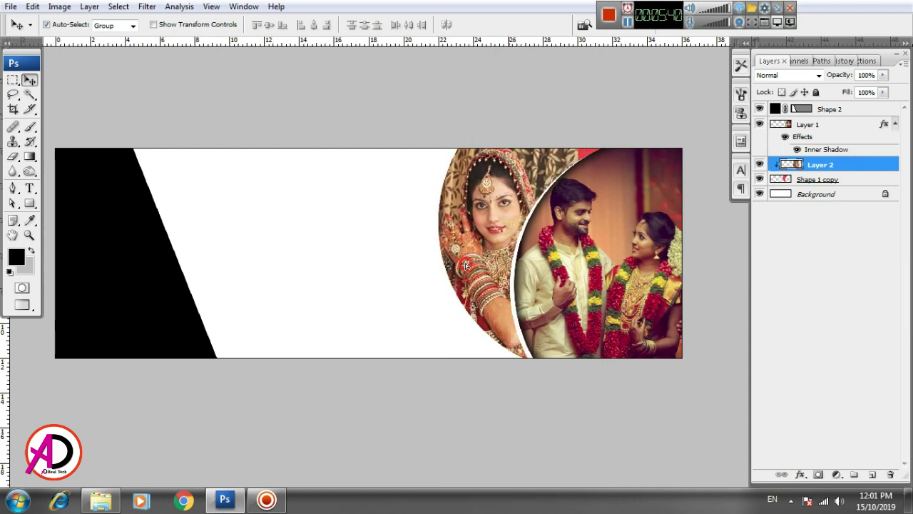
# Step: Scale the clipped photo to about 112%, rotate it about 12°, nudge it left and commit
pyautogui.hotkey('ctrl', 't')
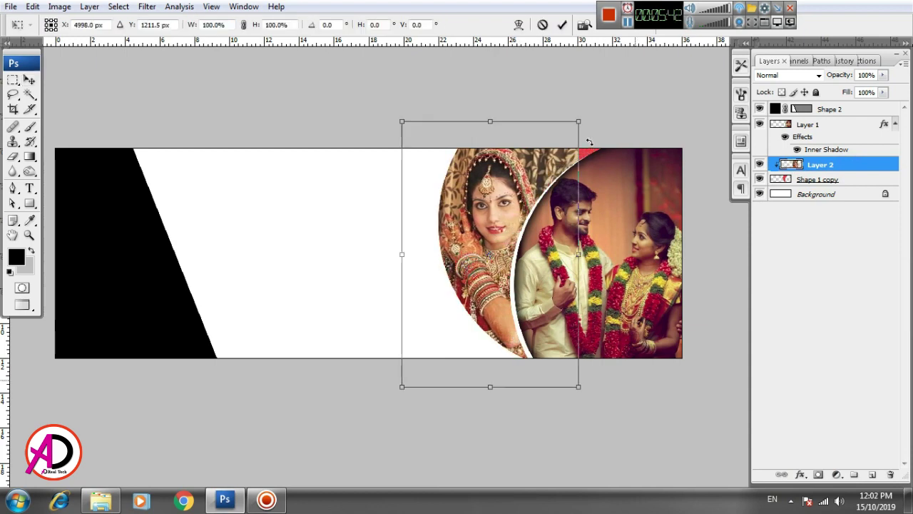
pyautogui.moveTo(607, 138)
pyautogui.mouseDown()
pyautogui.moveTo(617, 151)
pyautogui.moveTo(604, 131)
pyautogui.mouseUp()
pyautogui.moveTo(640, 172); pyautogui.dragTo(646, 178)
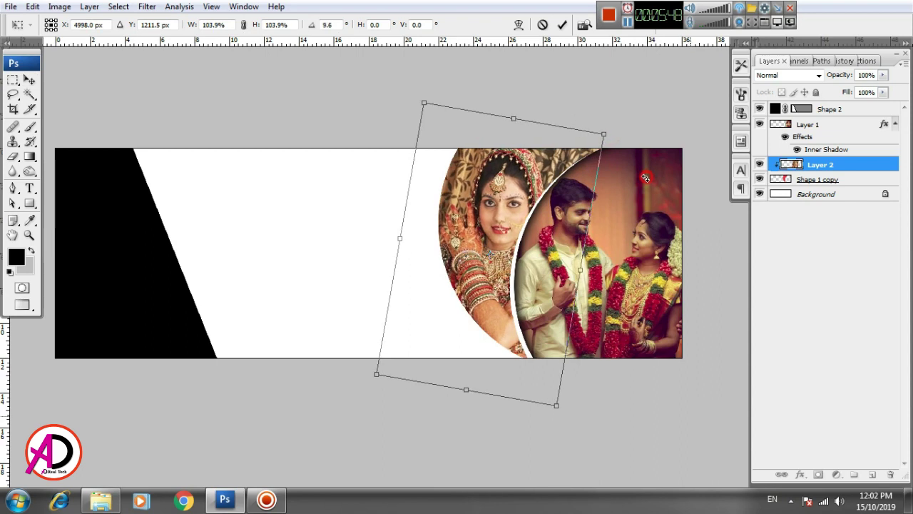
pyautogui.moveTo(530, 182); pyautogui.dragTo(527, 182)
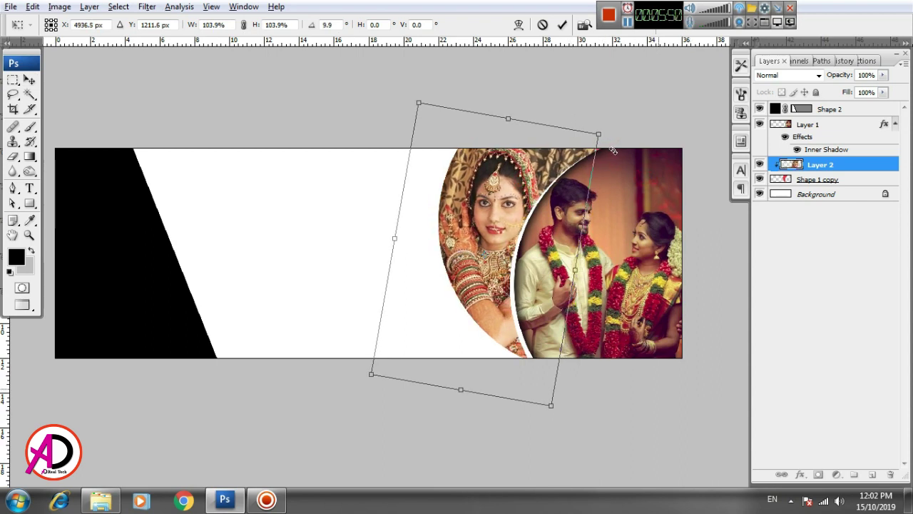
pyautogui.moveTo(601, 134); pyautogui.dragTo(622, 157)
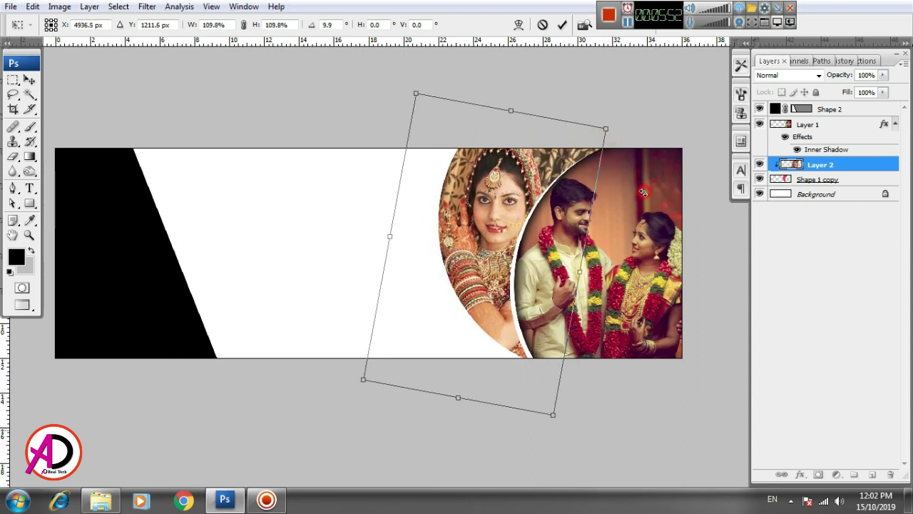
pyautogui.moveTo(645, 192); pyautogui.dragTo(646, 194)
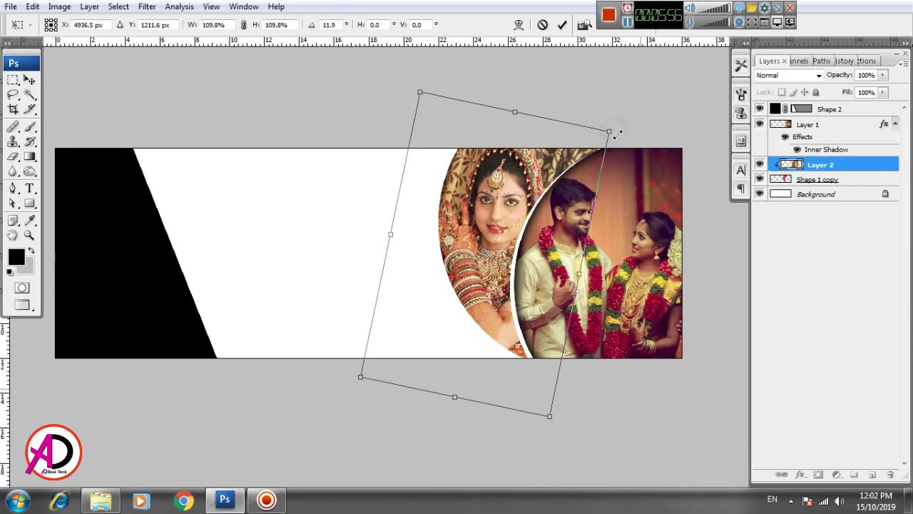
pyautogui.moveTo(615, 129); pyautogui.dragTo(618, 131)
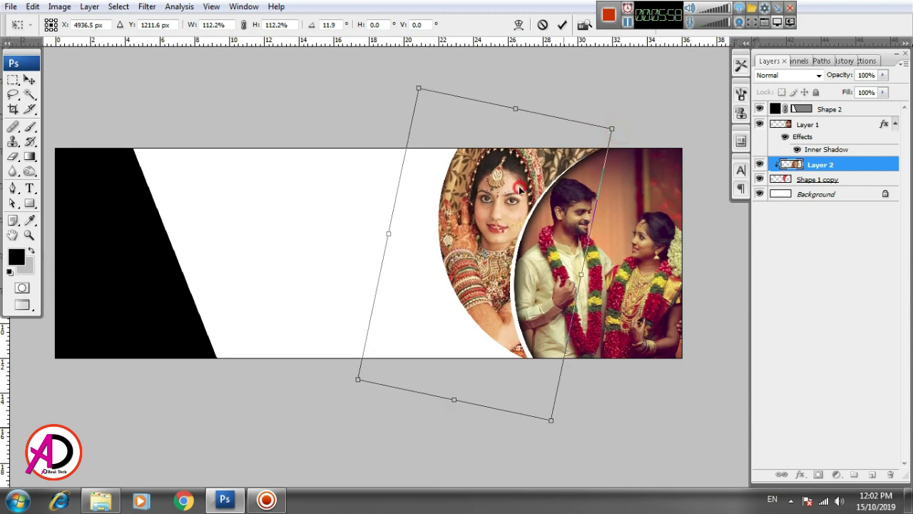
pyautogui.moveTo(520, 188); pyautogui.dragTo(516, 189)
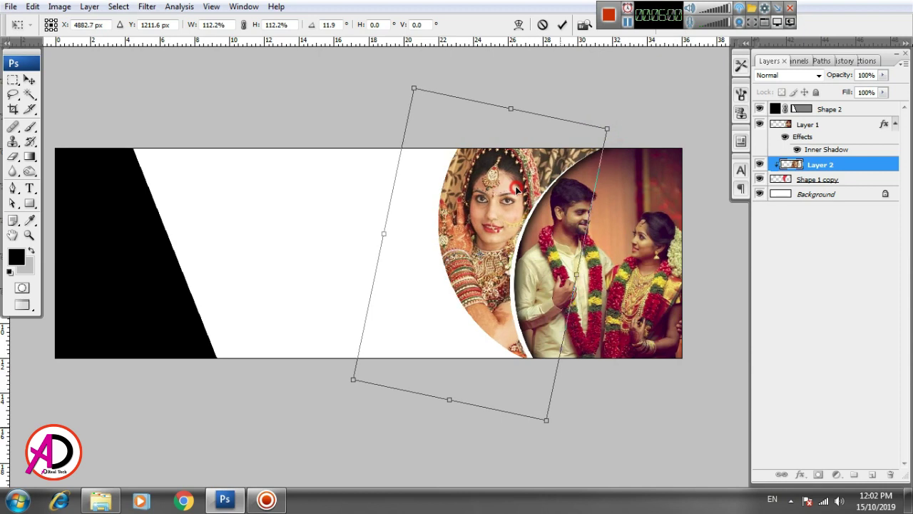
pyautogui.press('v')
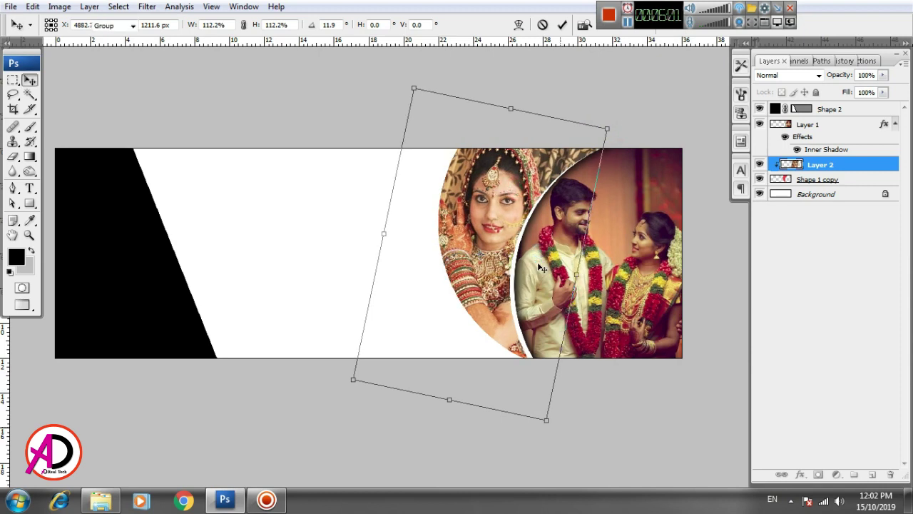
pyautogui.press('Return')
# Step: Merge Layer 2 with the Shape 1 copy circle layer
pyautogui.keyDown('shift'); pyautogui.click(826, 179); pyautogui.keyUp('shift')
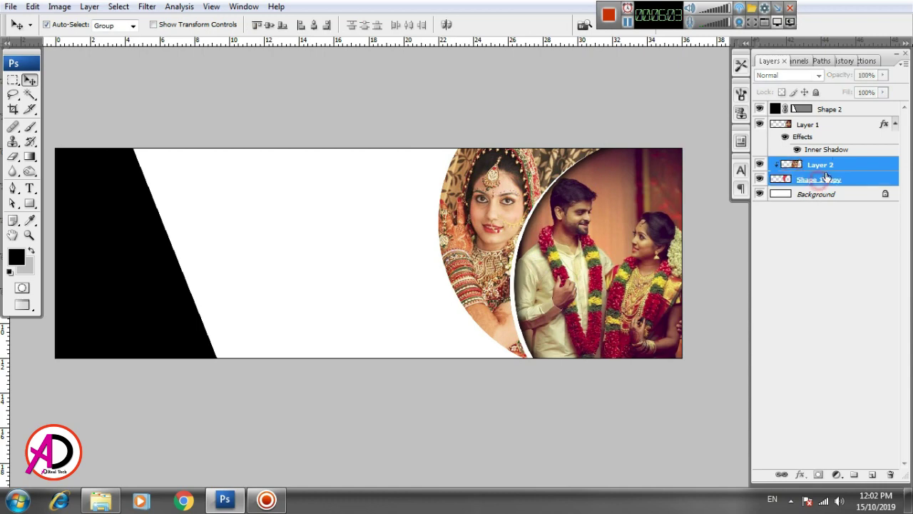
pyautogui.rightClick(846, 166)
pyautogui.click(835, 434)
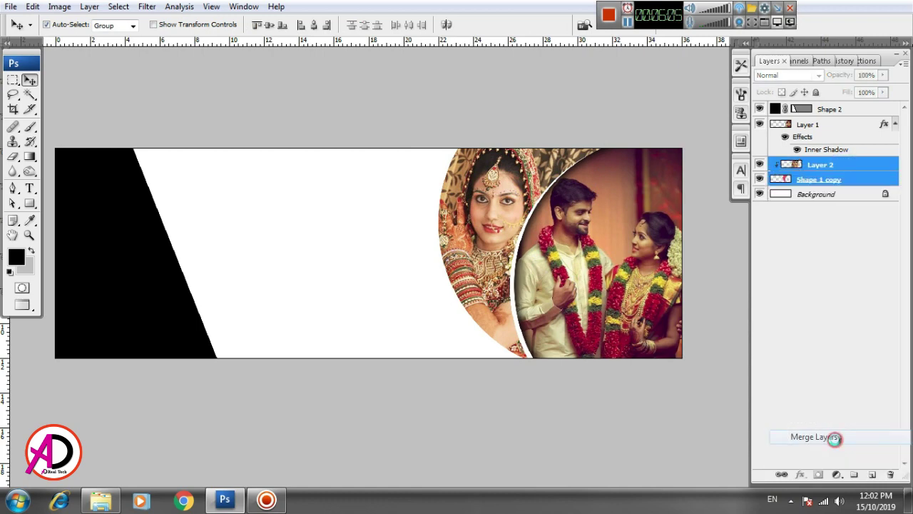
# Step: Add an Inner Shadow: 100% opacity, 22 px distance, choke about 23, size about 130
pyautogui.click(801, 475)
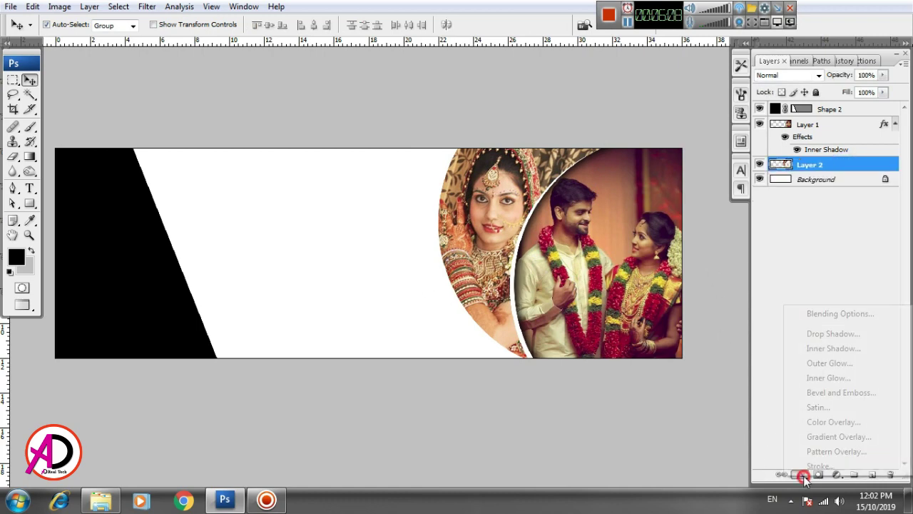
pyautogui.click(839, 315)
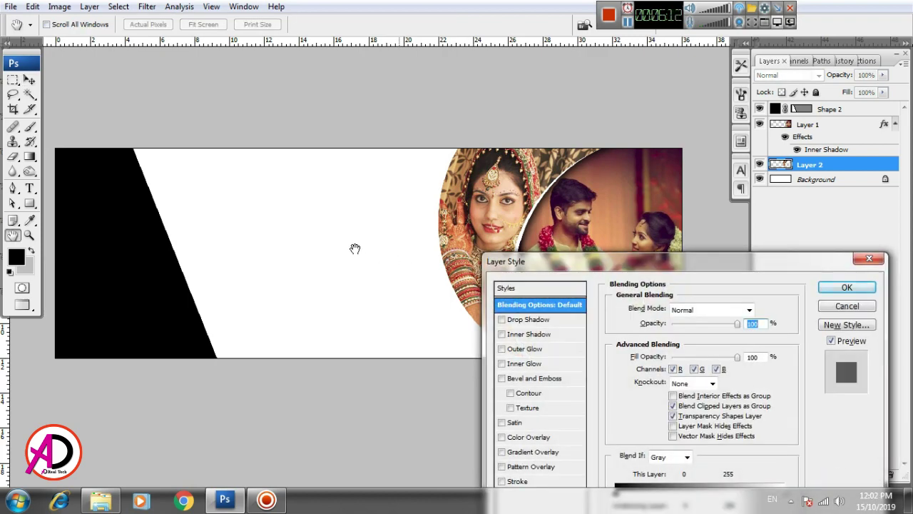
pyautogui.click(520, 335)
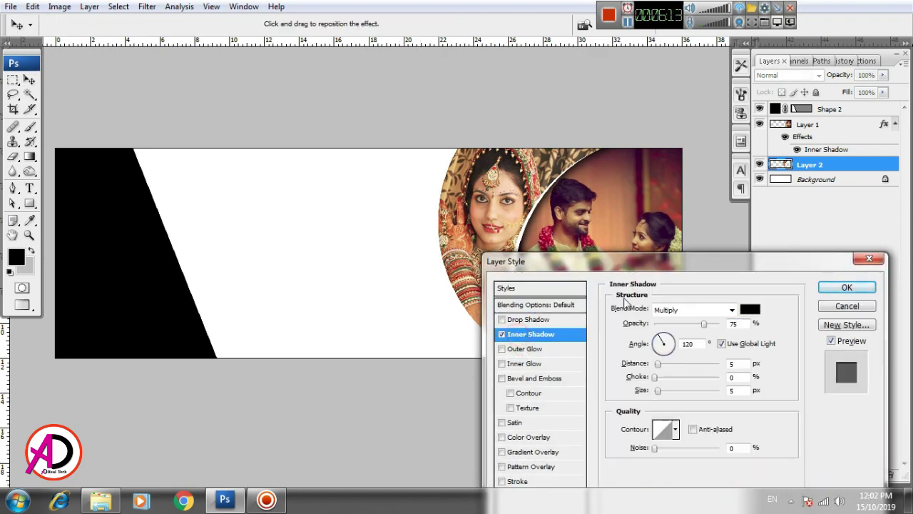
pyautogui.moveTo(679, 267); pyautogui.dragTo(740, 193)
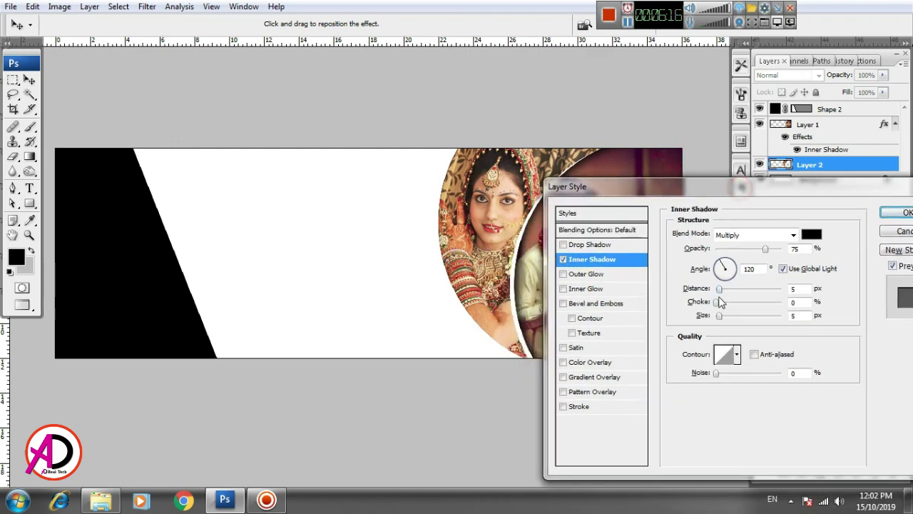
pyautogui.moveTo(721, 289); pyautogui.dragTo(731, 289)
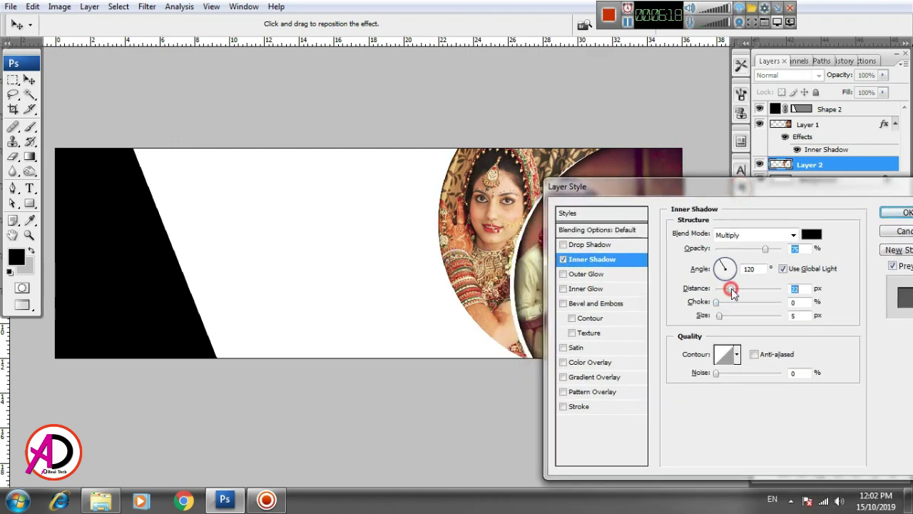
pyautogui.moveTo(766, 248); pyautogui.dragTo(781, 248)
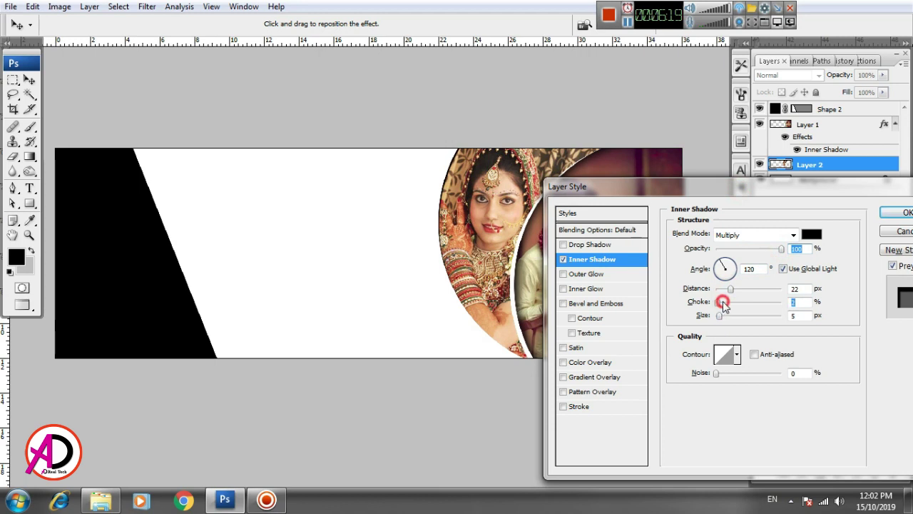
pyautogui.moveTo(723, 302); pyautogui.dragTo(753, 320)
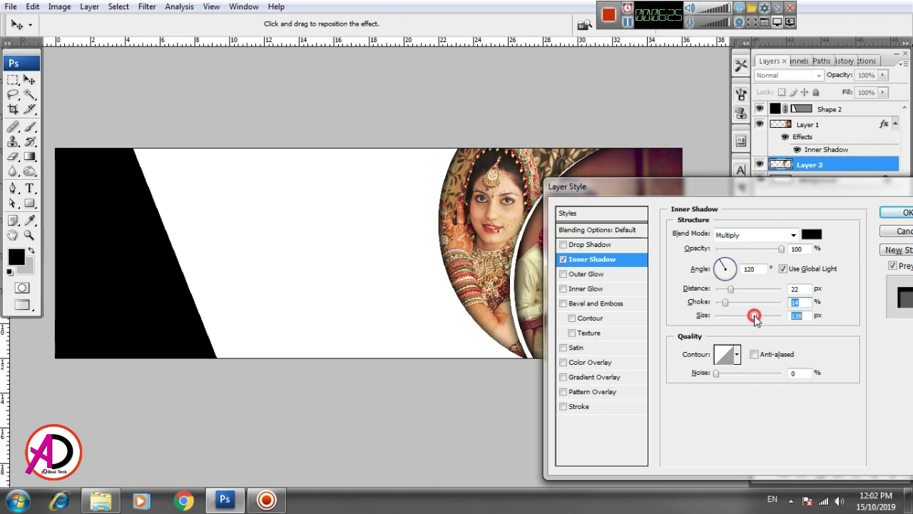
pyautogui.moveTo(725, 302); pyautogui.dragTo(732, 302)
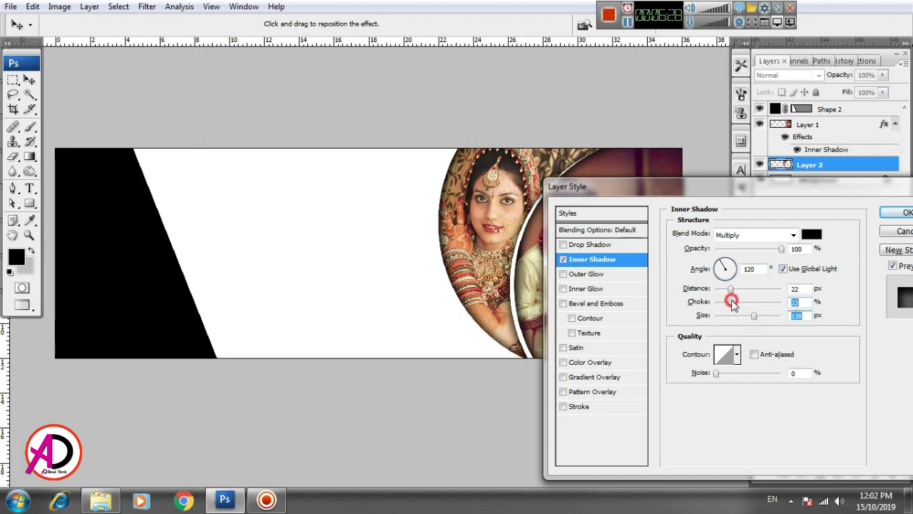
pyautogui.click(900, 212)
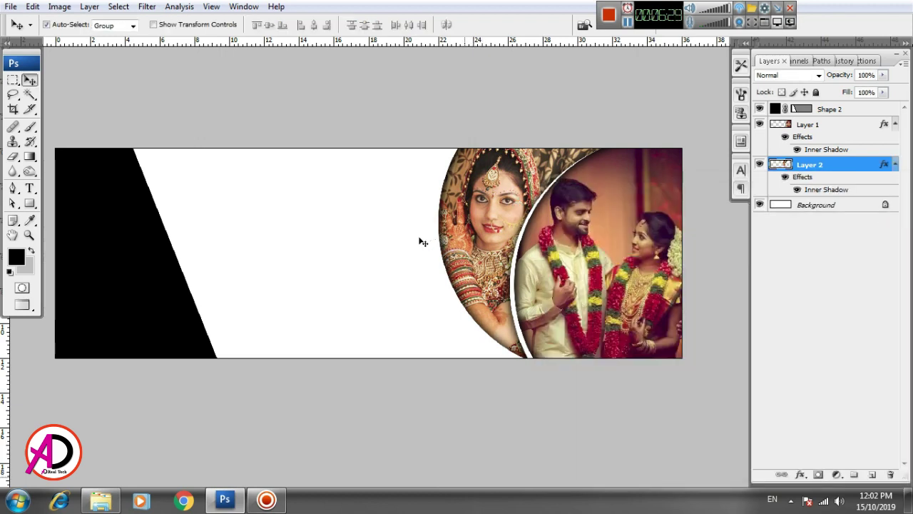
# Step: Zoom in and out on the banner to inspect the circle photos
pyautogui.click(380, 271)
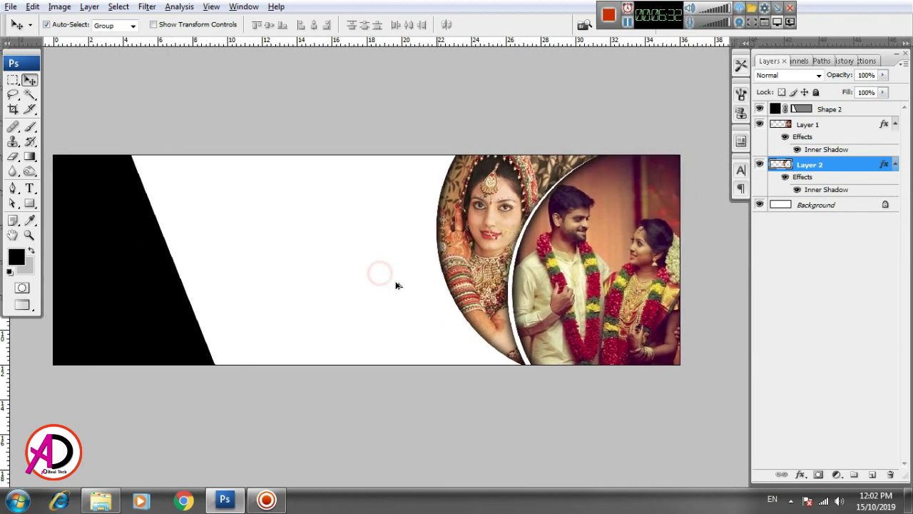
pyautogui.scroll(2, 398, 281)
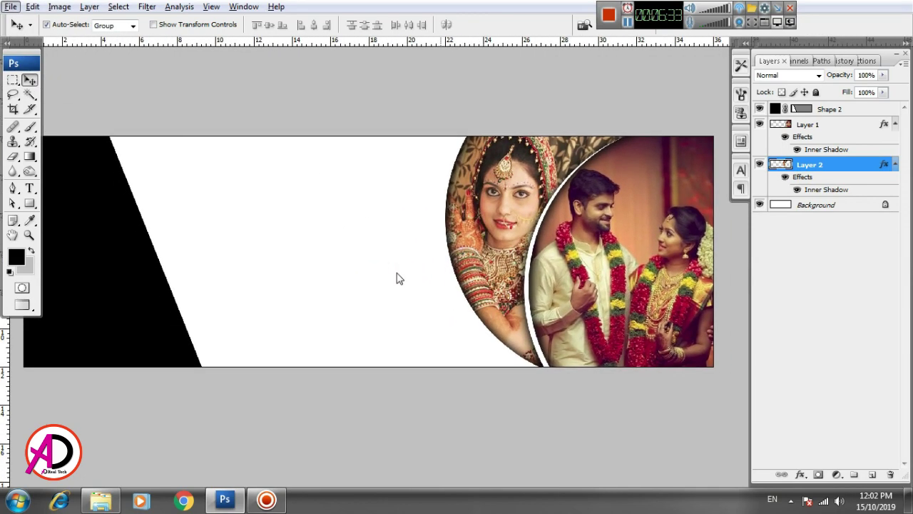
pyautogui.moveTo(397, 278); pyautogui.dragTo(405, 273)
pyautogui.scroll(1, 404, 273)
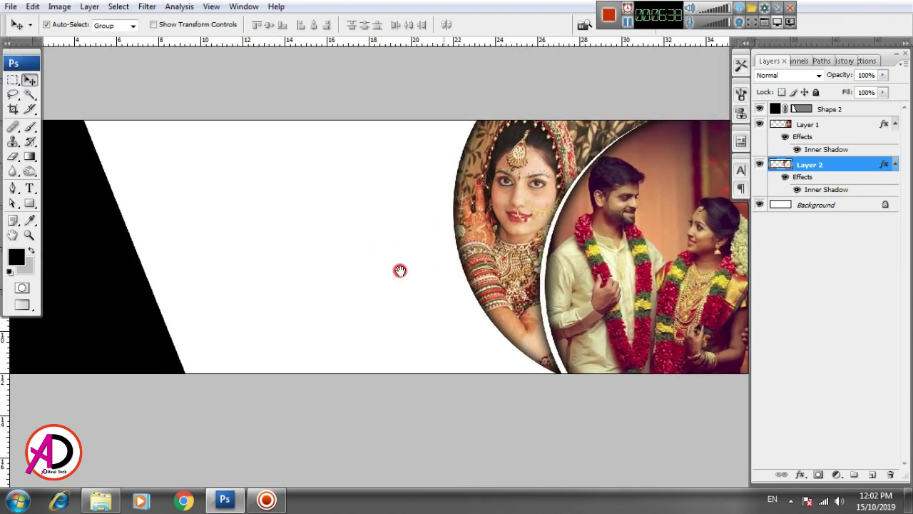
pyautogui.scroll(-1, 400, 270)
pyautogui.scroll(-1, 400, 271)
pyautogui.scroll(1, 400, 271)
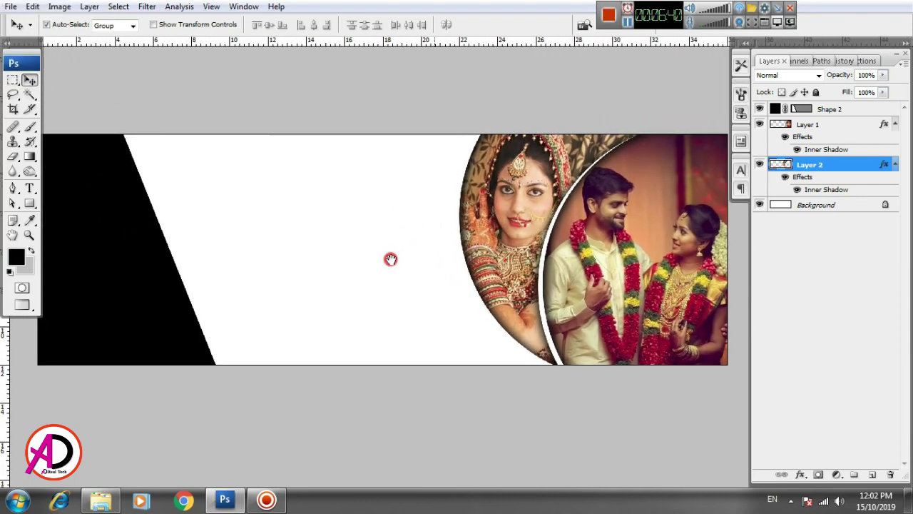
pyautogui.scroll(-2, 391, 261)
pyautogui.scroll(1, 391, 263)
pyautogui.scroll(1, 390, 262)
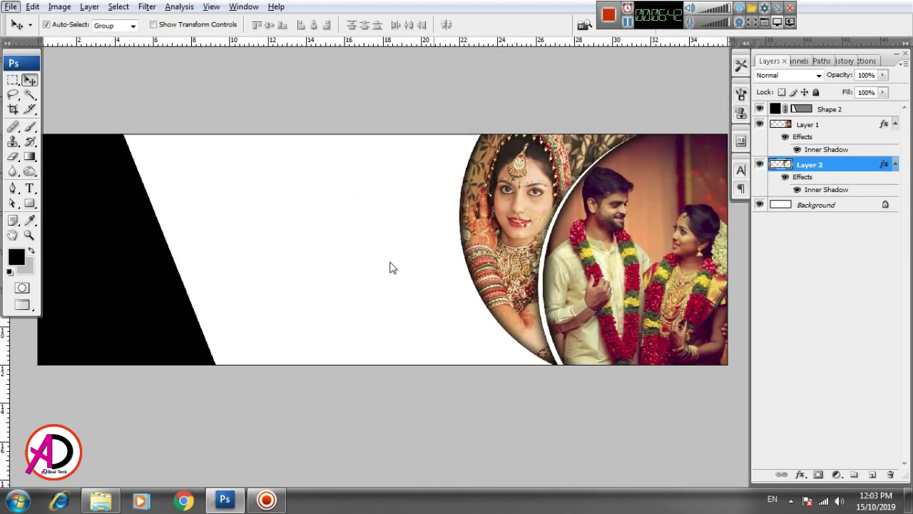
pyautogui.scroll(-1, 391, 267)
pyautogui.scroll(1, 402, 261)
pyautogui.scroll(-1, 385, 264)
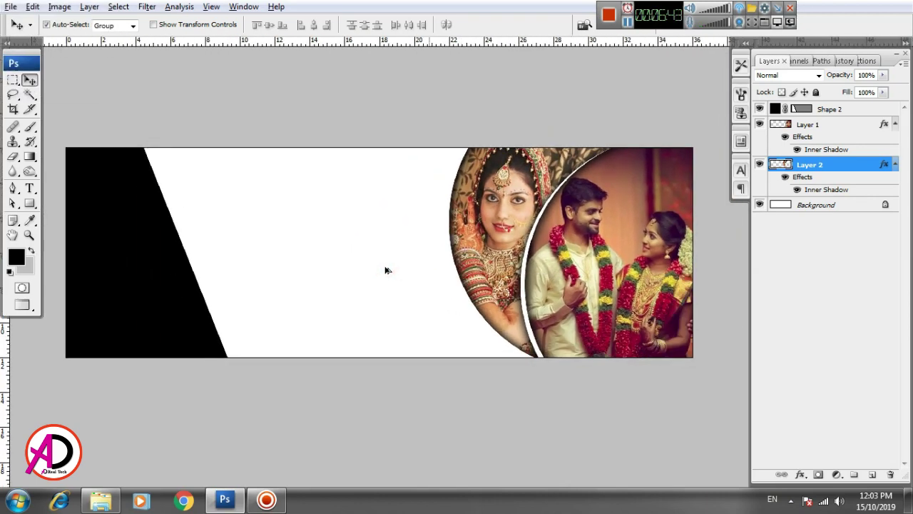
# Step: Pan the banner view slightly left, then bring the Explorer wedding folder to the front
pyautogui.hotkey('alt', 'space')
pyautogui.moveTo(374, 279); pyautogui.dragTo(362, 276)
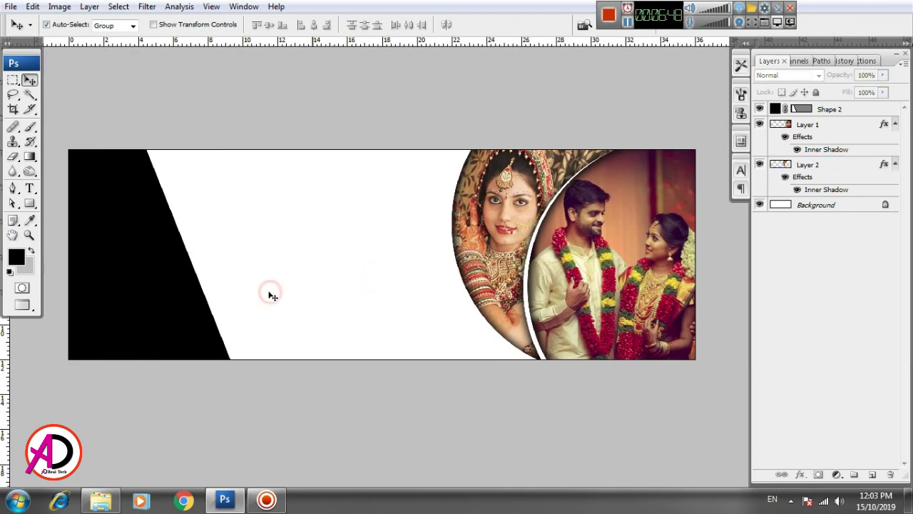
pyautogui.hotkey('alt', 'Tab')
pyautogui.scroll(2, 394, 350)
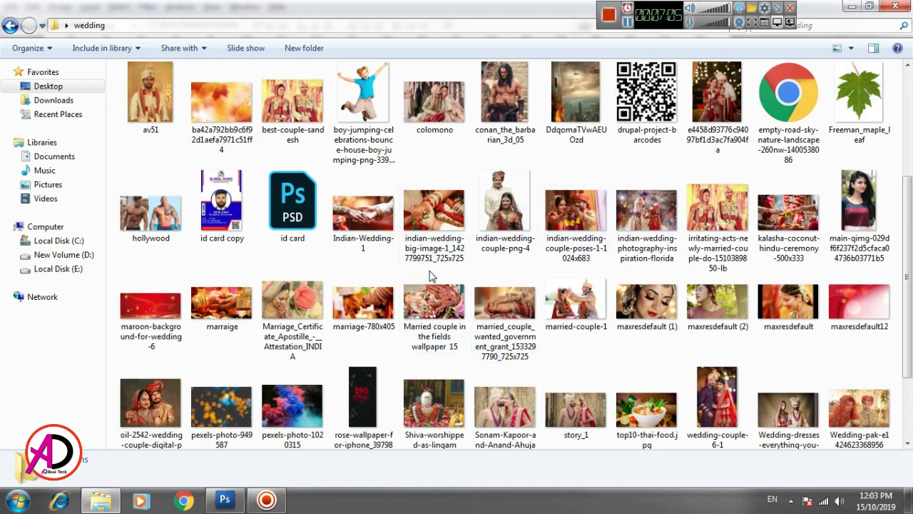
# Step: Drag 65361-Wedding-78 from the wedding folder into Photoshop to open it
pyautogui.scroll(-2, 430, 280)
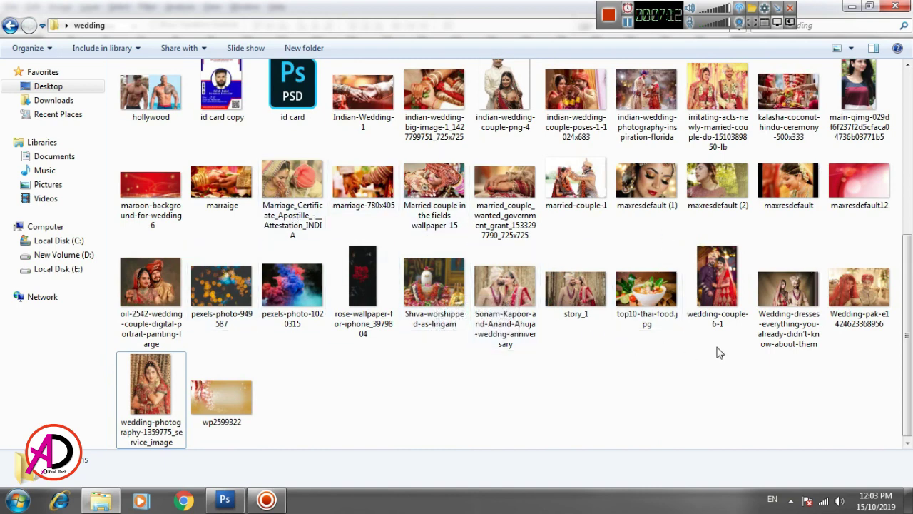
pyautogui.scroll(2, 720, 353)
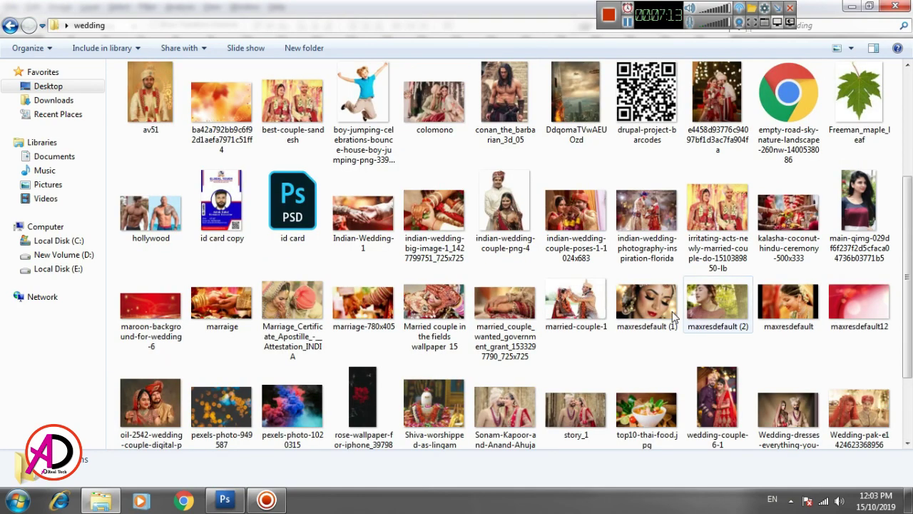
pyautogui.scroll(2, 620, 292)
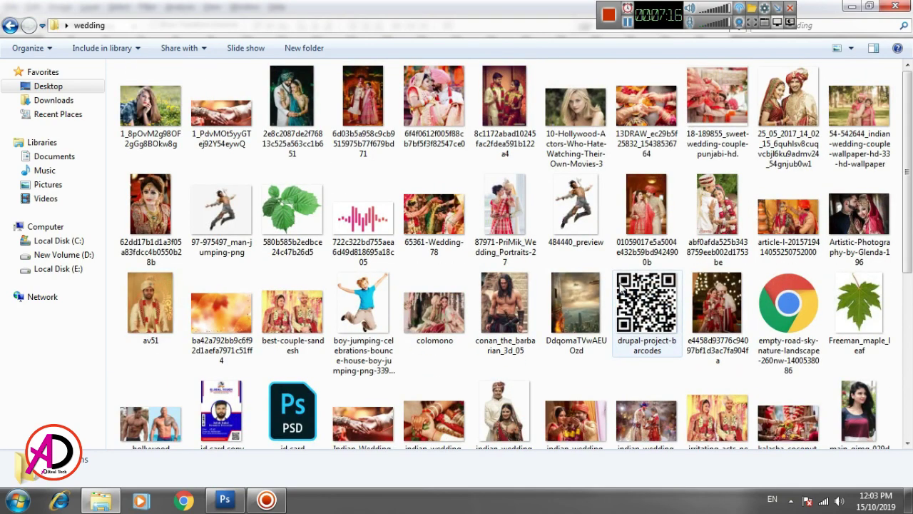
pyautogui.moveTo(437, 217); pyautogui.dragTo(305, 342)
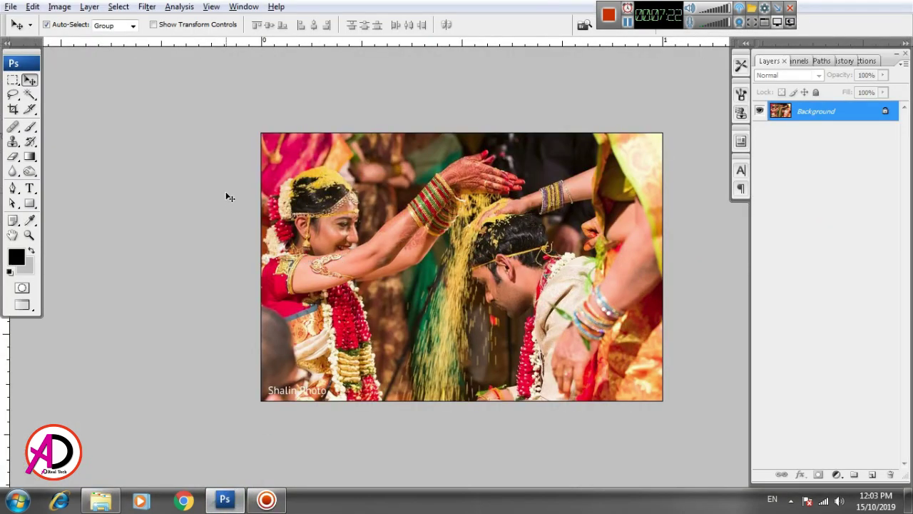
# Step: Select all of the 65361-Wedding-78 ceremony photo and copy it
pyautogui.hotkey('ctrl', 'a')
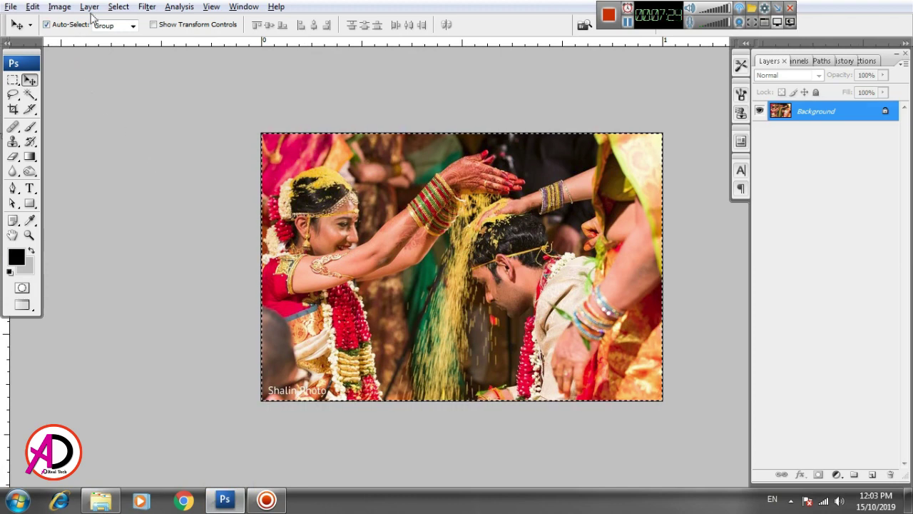
pyautogui.click(118, 7)
pyautogui.click(118, 6)
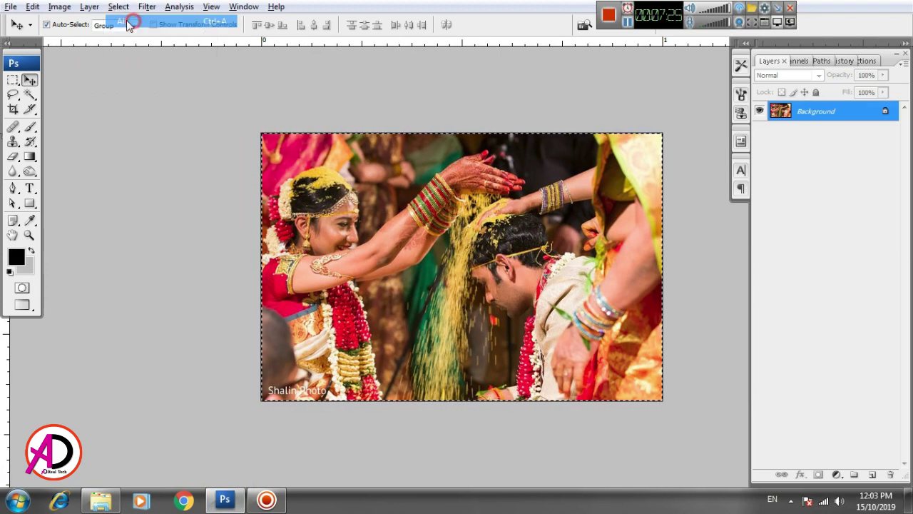
pyautogui.click(34, 7)
pyautogui.click(43, 94)
# Step: Paste the ceremony photo into the banner as Layer 3
pyautogui.hotkey('ctrl', 'Tab')
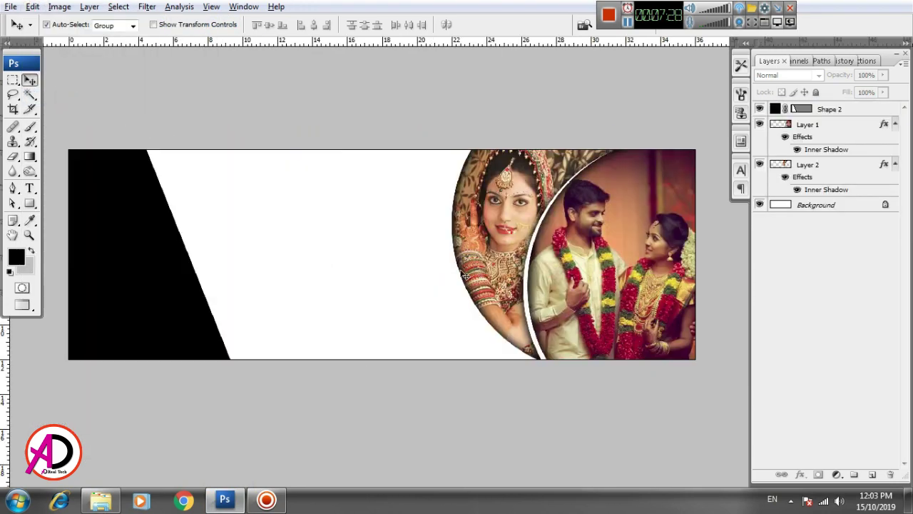
pyautogui.click(32, 7)
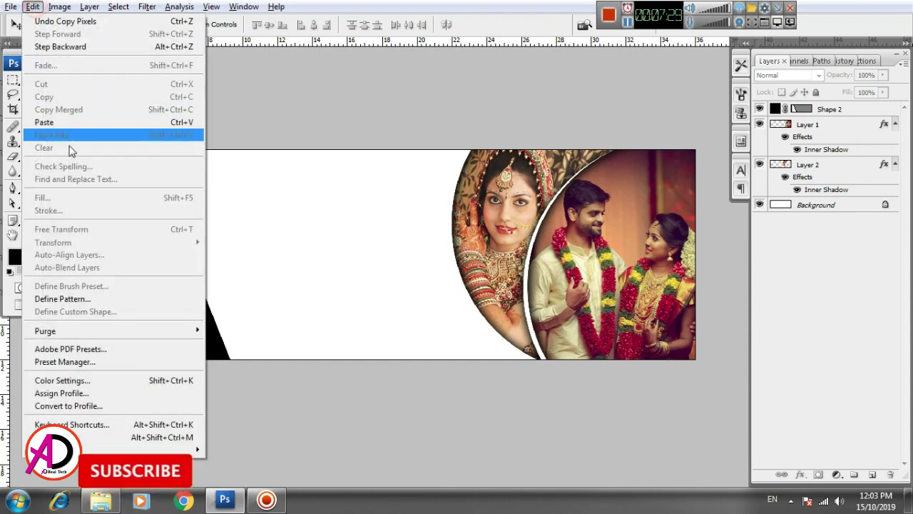
pyautogui.click(68, 120)
# Step: Move Layer 3 down the stack to sit just above Background
pyautogui.moveTo(385, 288); pyautogui.dragTo(289, 262)
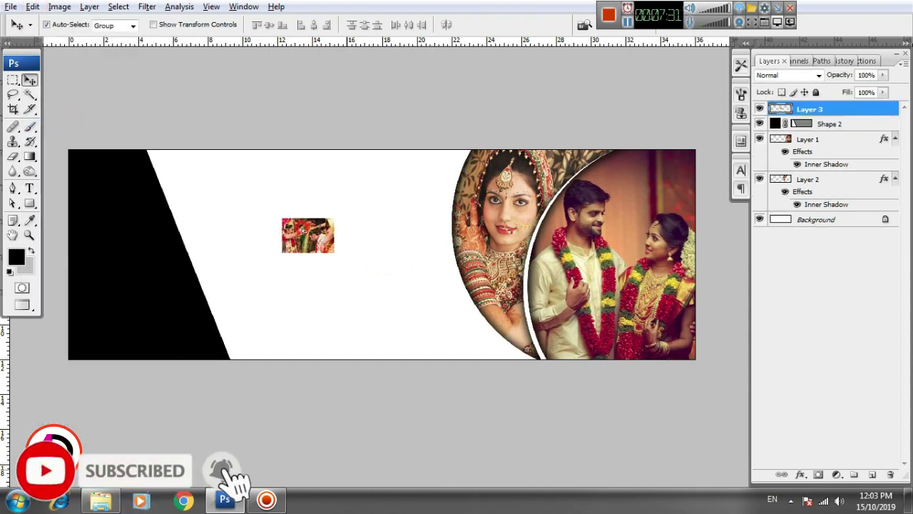
pyautogui.hotkey('ctrl', 't')
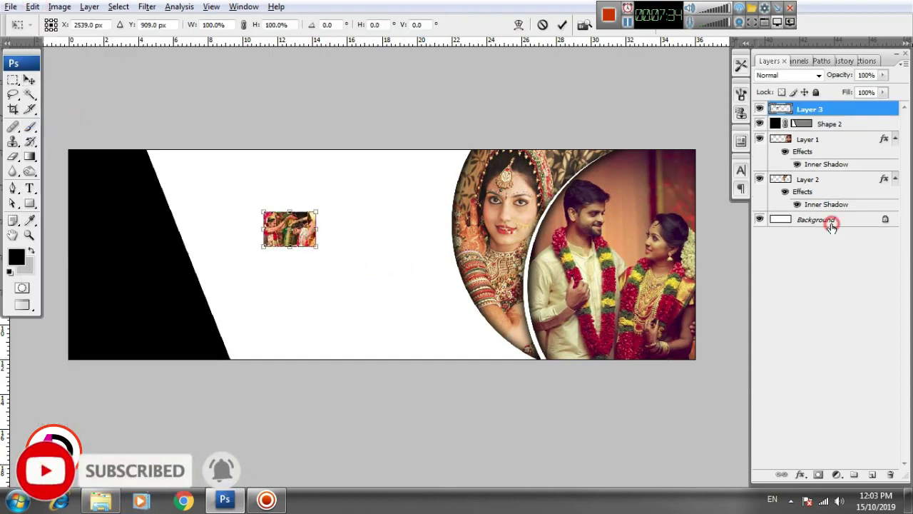
pyautogui.click(331, 267)
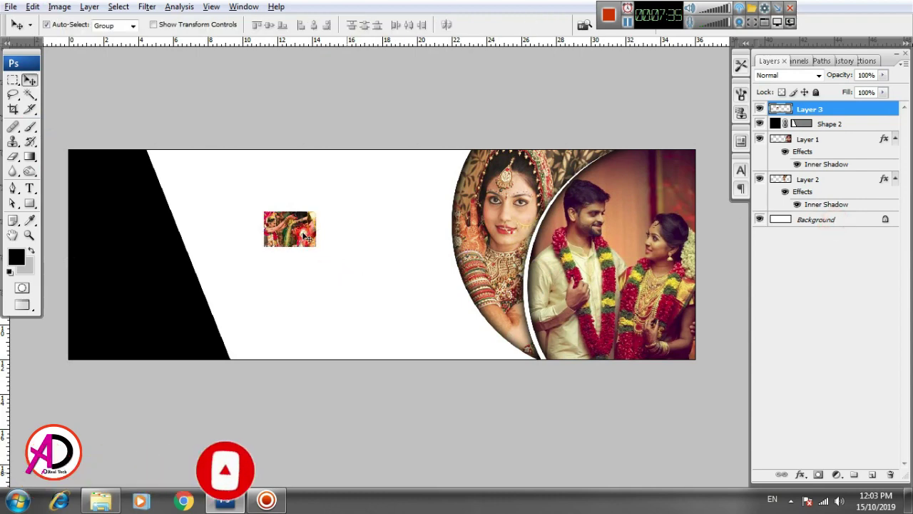
pyautogui.moveTo(860, 109); pyautogui.dragTo(852, 212)
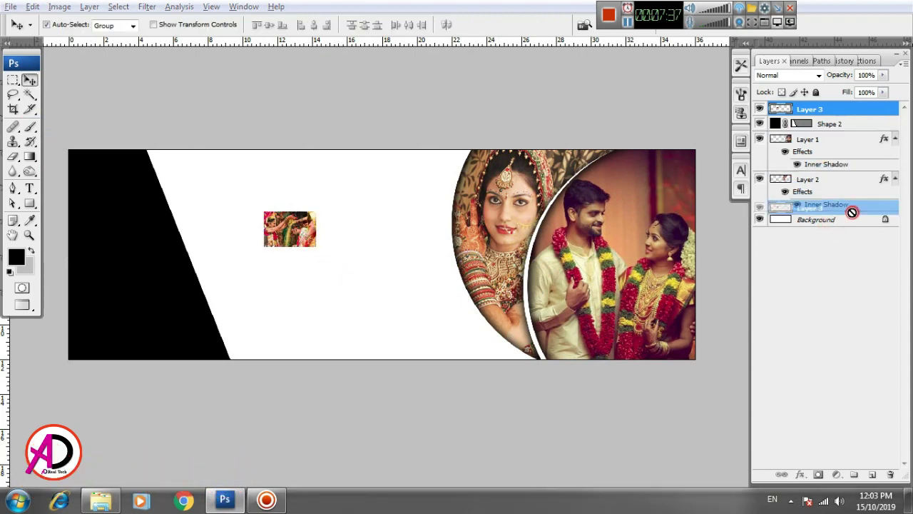
pyautogui.moveTo(278, 227); pyautogui.dragTo(244, 234)
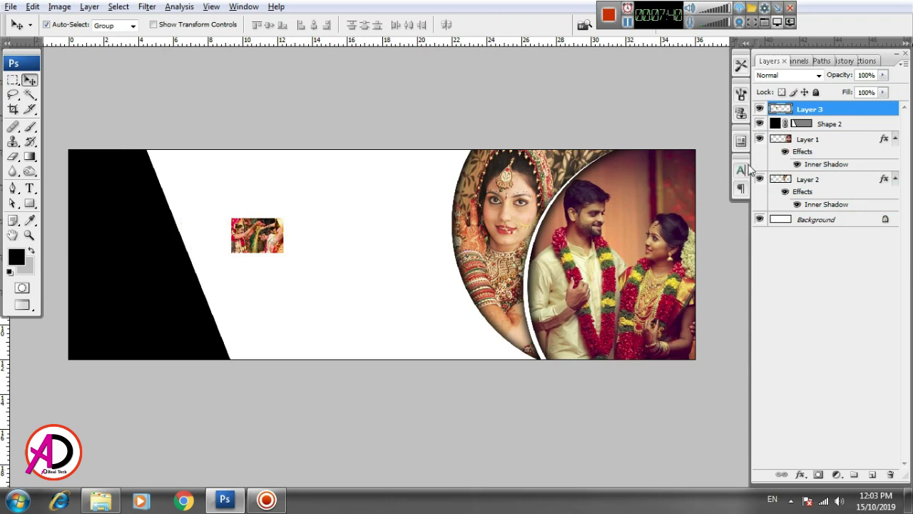
pyautogui.moveTo(856, 109); pyautogui.dragTo(862, 208)
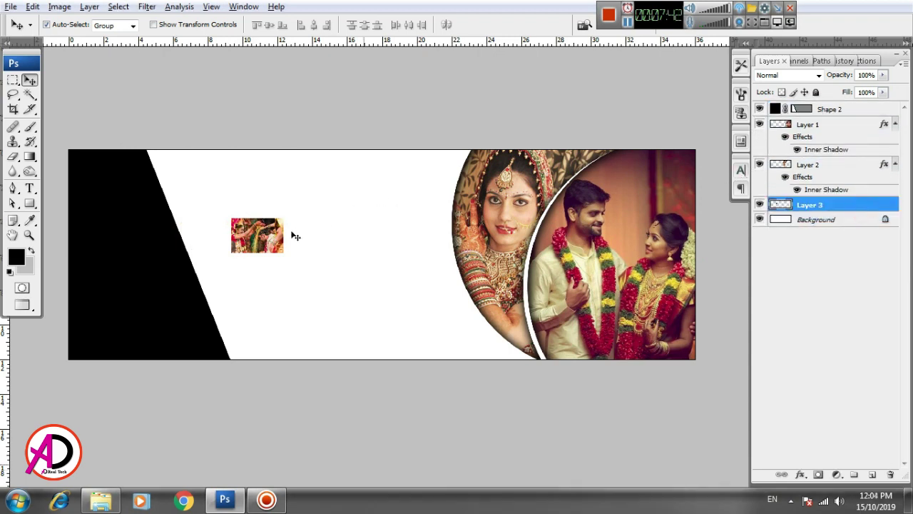
# Step: Scale the ceremony photo to about 740% across the banner's middle
pyautogui.hotkey('ctrl', 't')
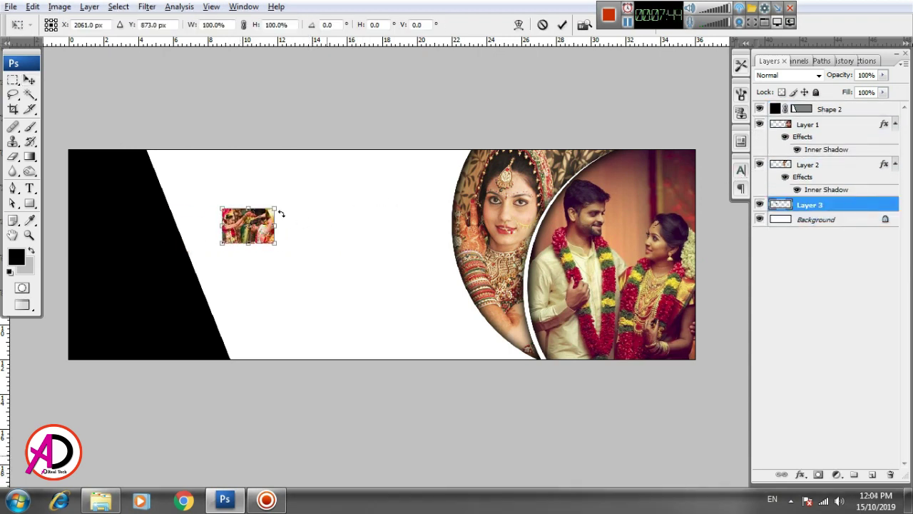
pyautogui.moveTo(275, 207); pyautogui.dragTo(450, 90)
pyautogui.moveTo(327, 237)
pyautogui.mouseDown()
pyautogui.moveTo(461, 258)
pyautogui.moveTo(417, 261)
pyautogui.mouseUp()
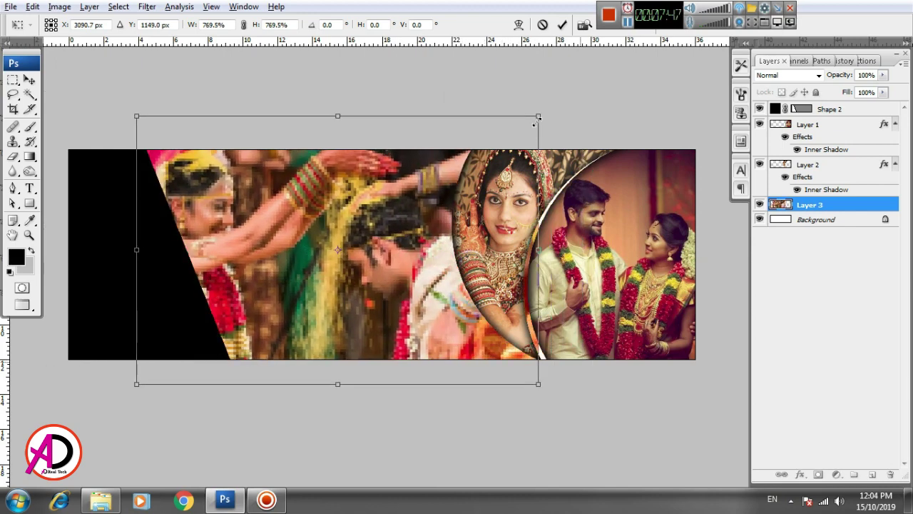
pyautogui.moveTo(538, 116); pyautogui.dragTo(528, 126)
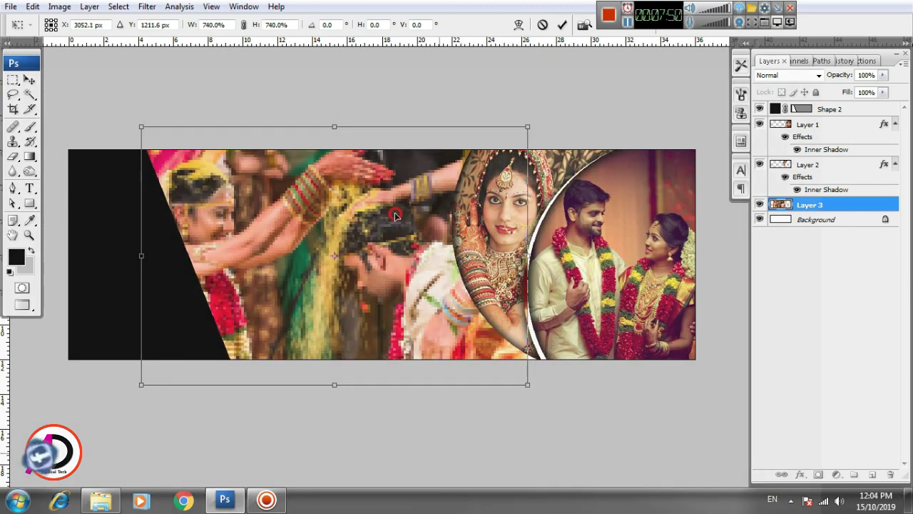
pyautogui.press('Return')
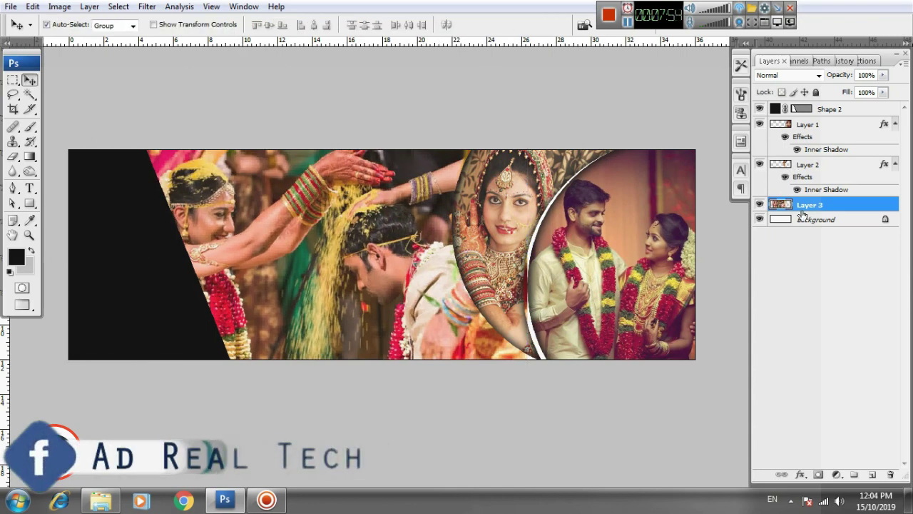
# Step: Try Luminosity blending and roughly quarter opacity on the ceremony photo layer
pyautogui.click(819, 75)
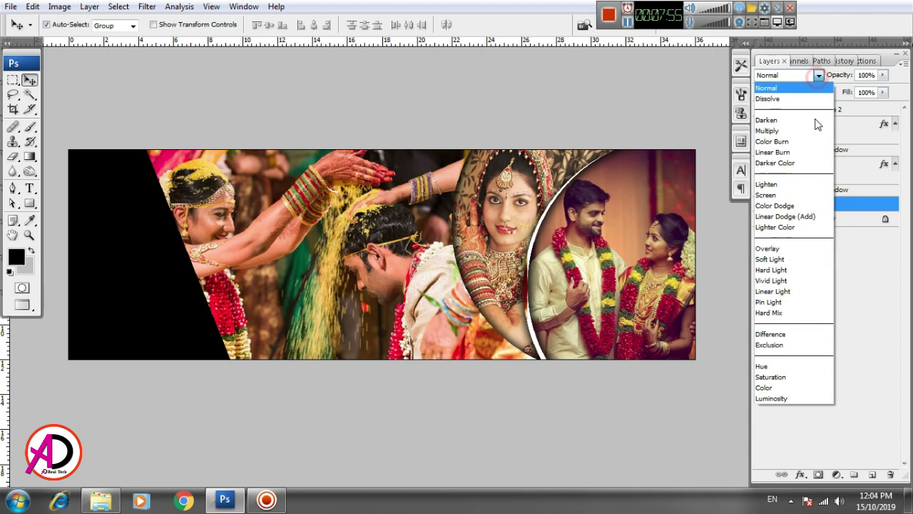
pyautogui.click(781, 398)
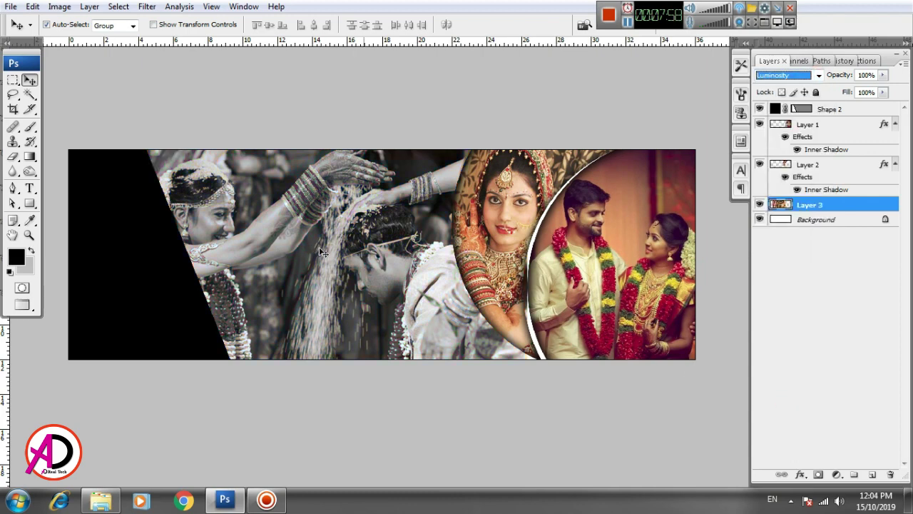
pyautogui.click(884, 75)
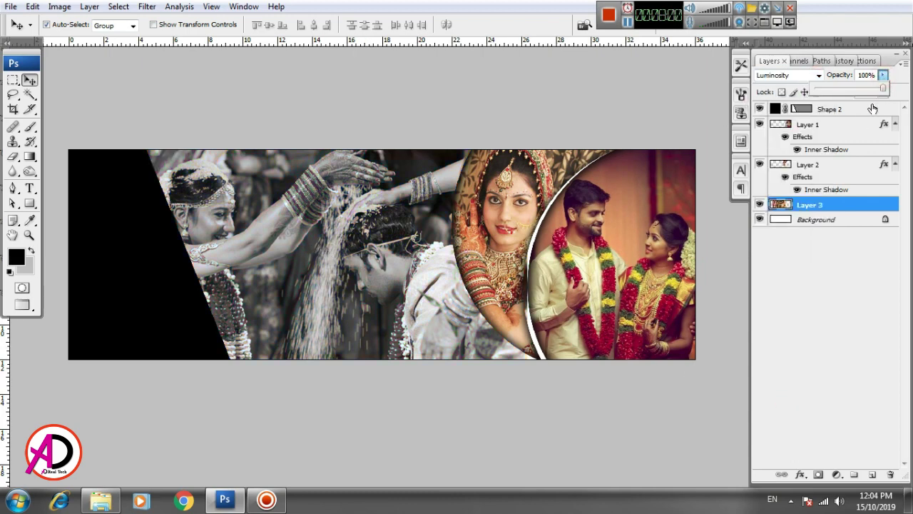
pyautogui.moveTo(883, 88); pyautogui.dragTo(831, 94)
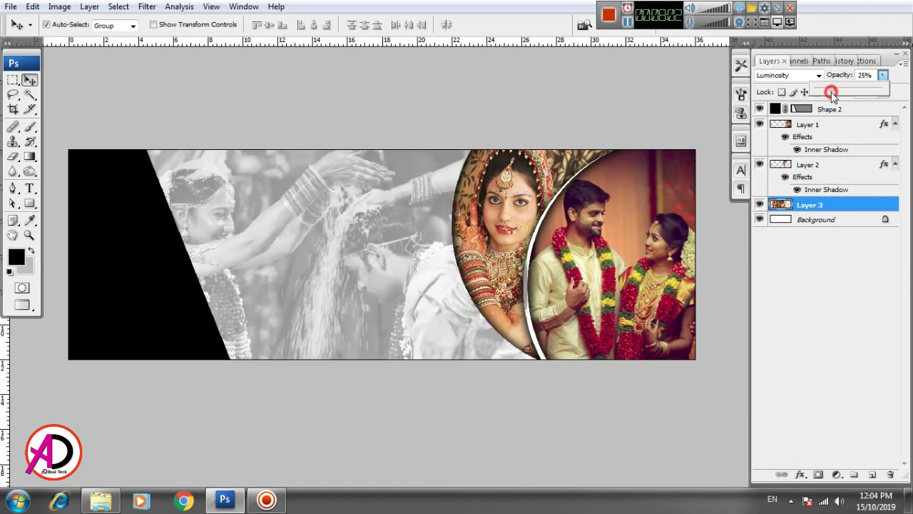
pyautogui.moveTo(837, 93); pyautogui.dragTo(840, 95)
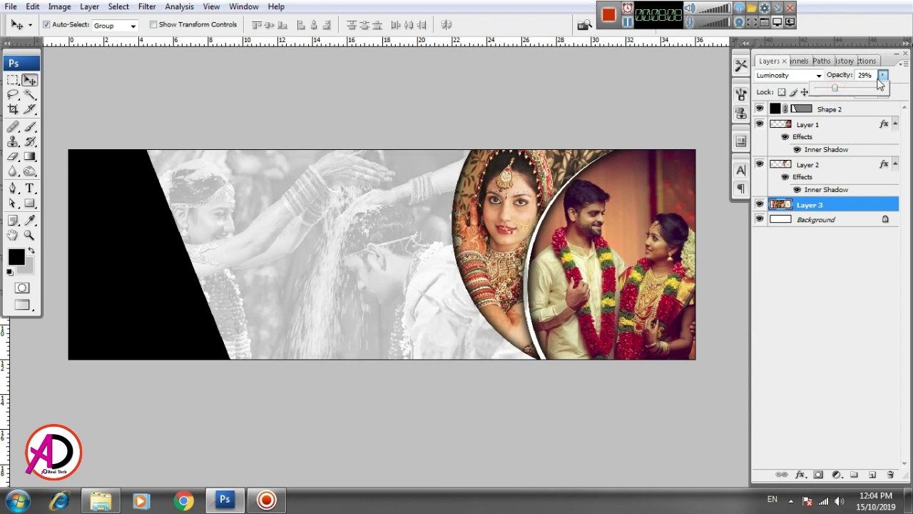
pyautogui.click(883, 75)
# Step: Lower the fill, restore opacity to 100%, reset to Normal, and hide Layer 3
pyautogui.click(883, 92)
pyautogui.moveTo(883, 107)
pyautogui.mouseDown()
pyautogui.moveTo(864, 107)
pyautogui.moveTo(881, 107)
pyautogui.mouseUp()
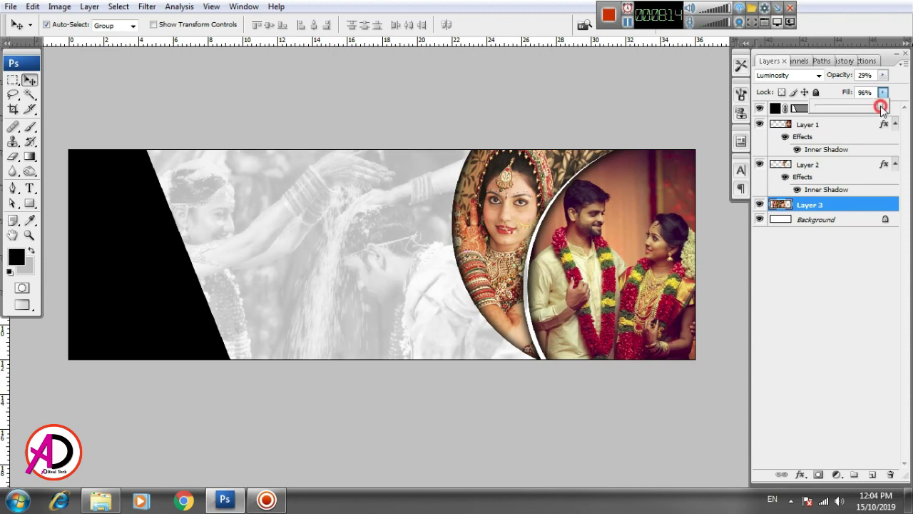
pyautogui.click(882, 75)
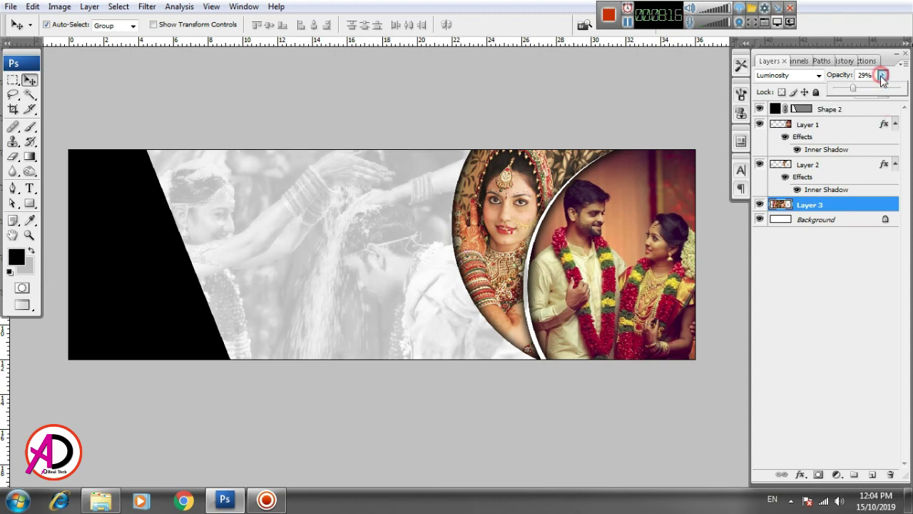
pyautogui.moveTo(853, 89); pyautogui.dragTo(902, 89)
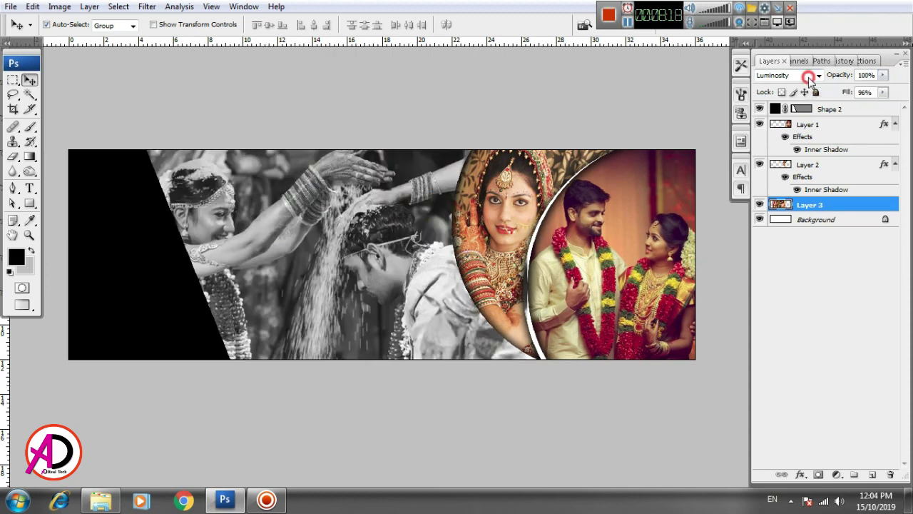
pyautogui.click(805, 75)
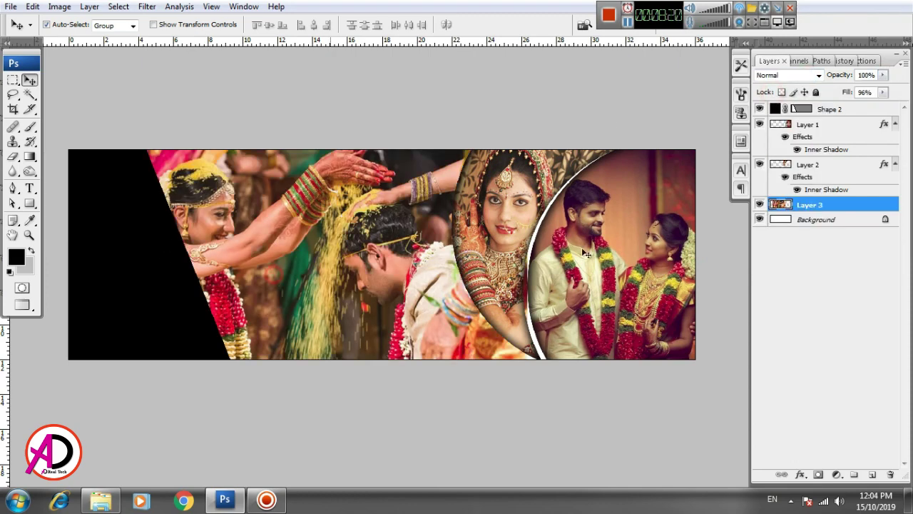
pyautogui.click(759, 205)
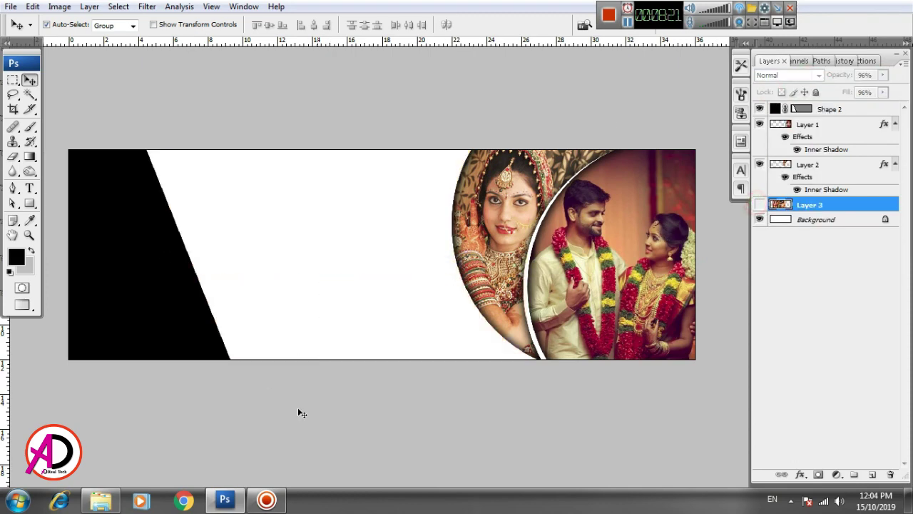
# Step: Drag the orange autumn-leaf image from the wedding folder into Photoshop
pyautogui.click(114, 502)
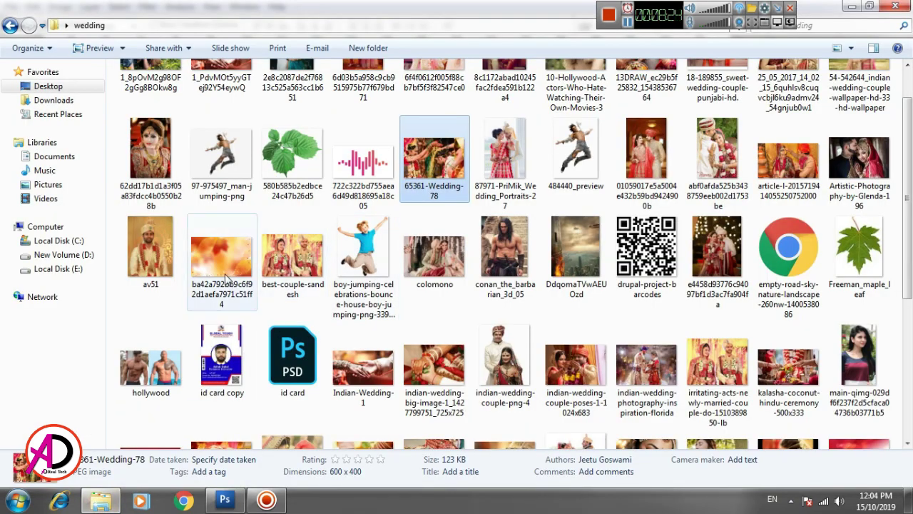
pyautogui.click(227, 279)
pyautogui.scroll(-3, 227, 278)
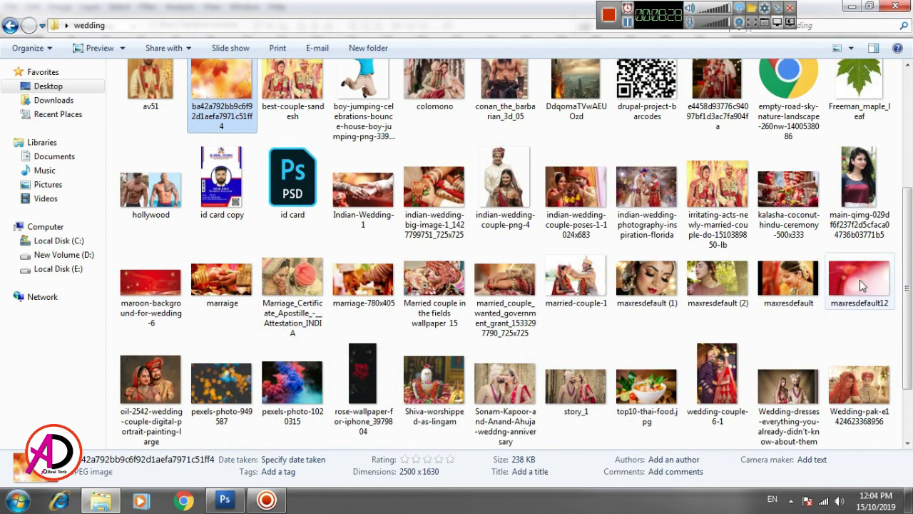
pyautogui.scroll(2, 253, 284)
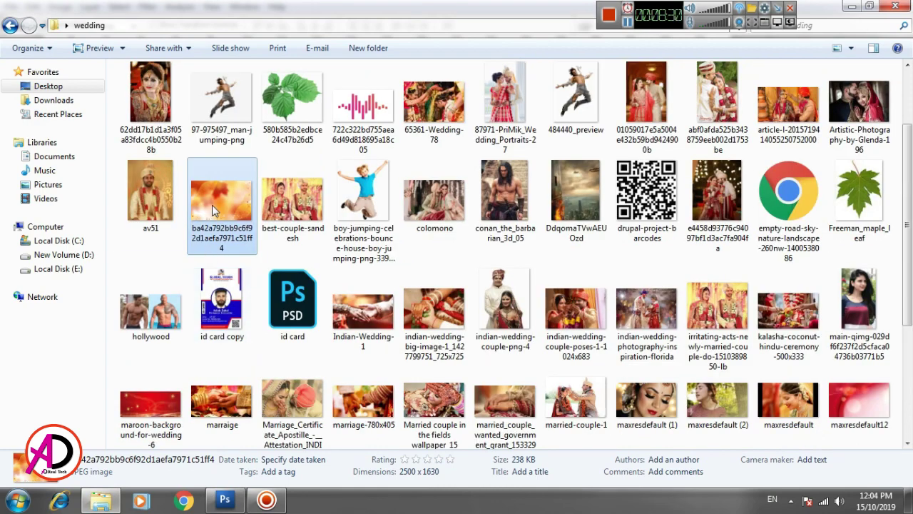
pyautogui.moveTo(218, 210); pyautogui.dragTo(271, 230)
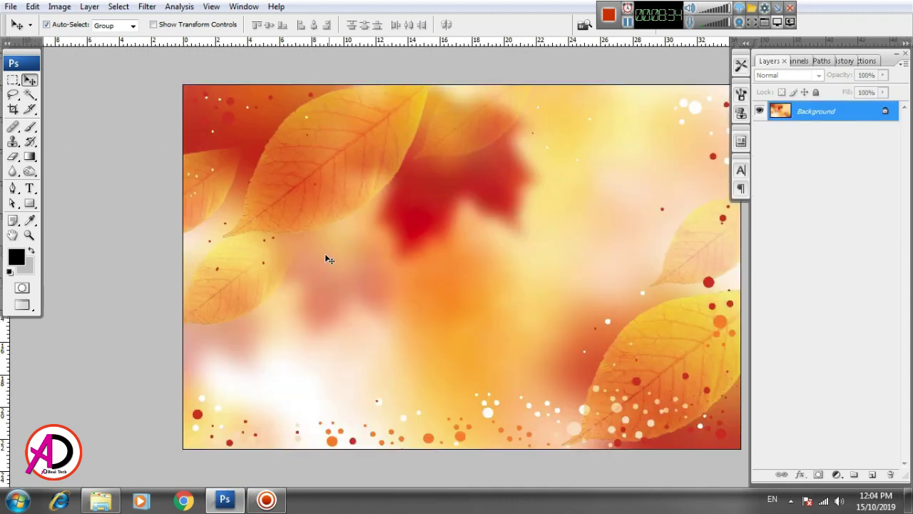
# Step: Copy the autumn-leaf image and paste it into the banner above Background as Layer 4
pyautogui.hotkey('ctrl', 'a')
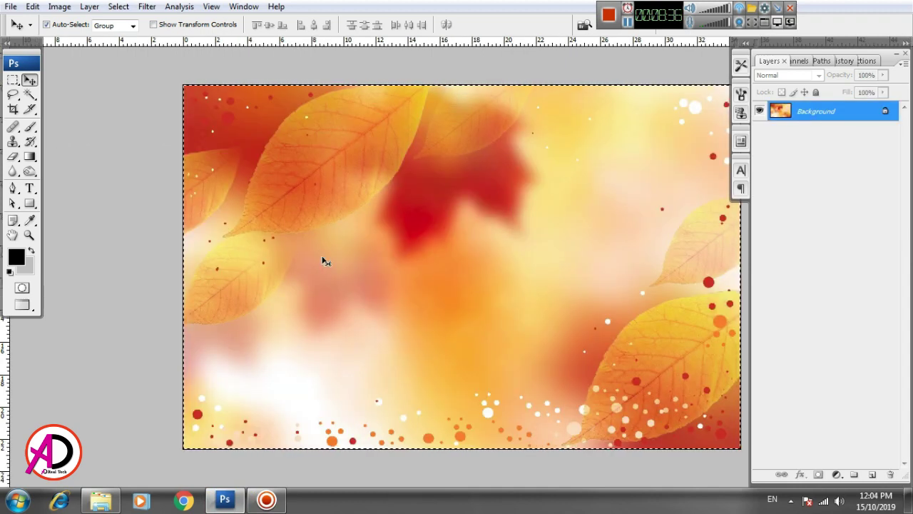
pyautogui.hotkey('ctrl', 'Tab')
pyautogui.click(328, 284)
pyautogui.click(296, 264)
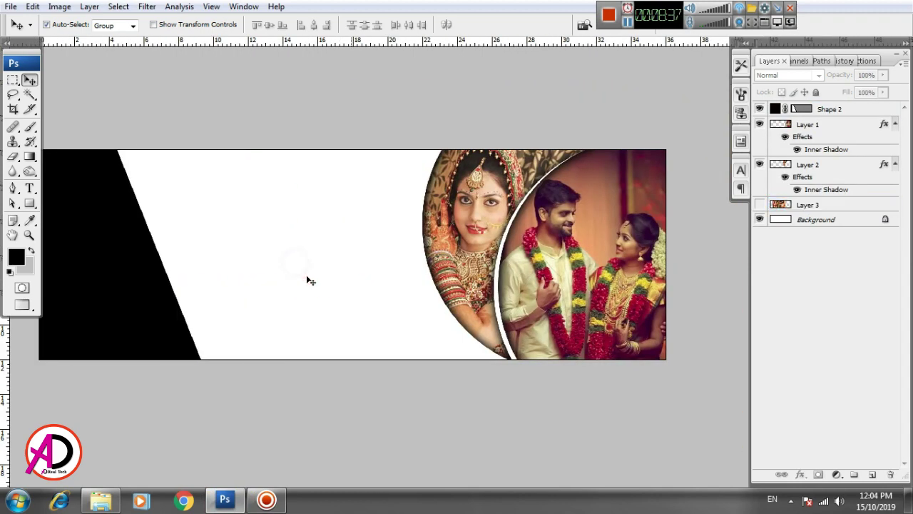
pyautogui.click(824, 223)
pyautogui.hotkey('ctrl', 'v')
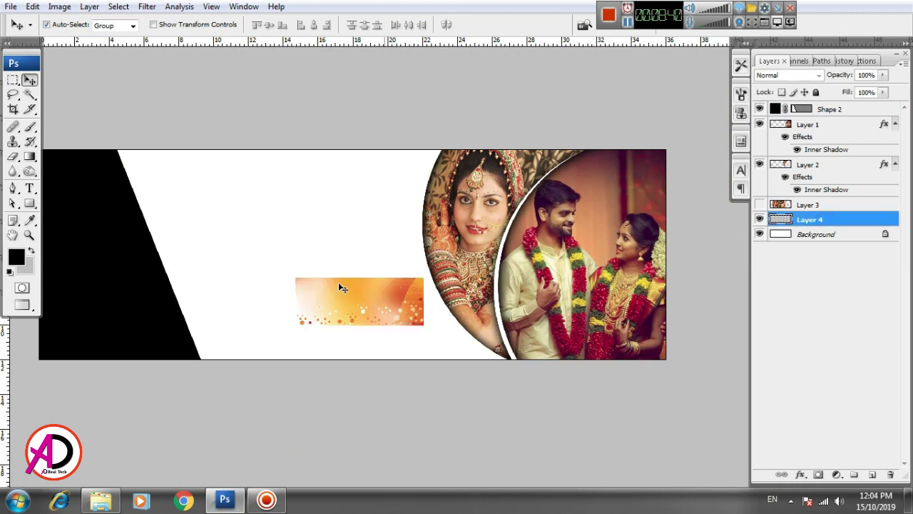
# Step: Enlarge the autumn-leaf layer to fill the banner behind the circle photos
pyautogui.moveTo(339, 272); pyautogui.dragTo(210, 239)
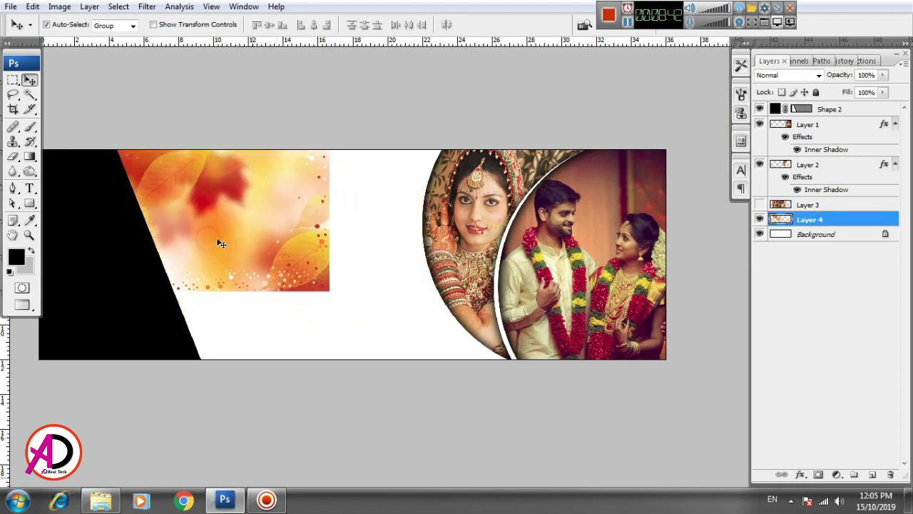
pyautogui.hotkey('ctrl', 't')
pyautogui.moveTo(332, 149); pyautogui.dragTo(401, 136)
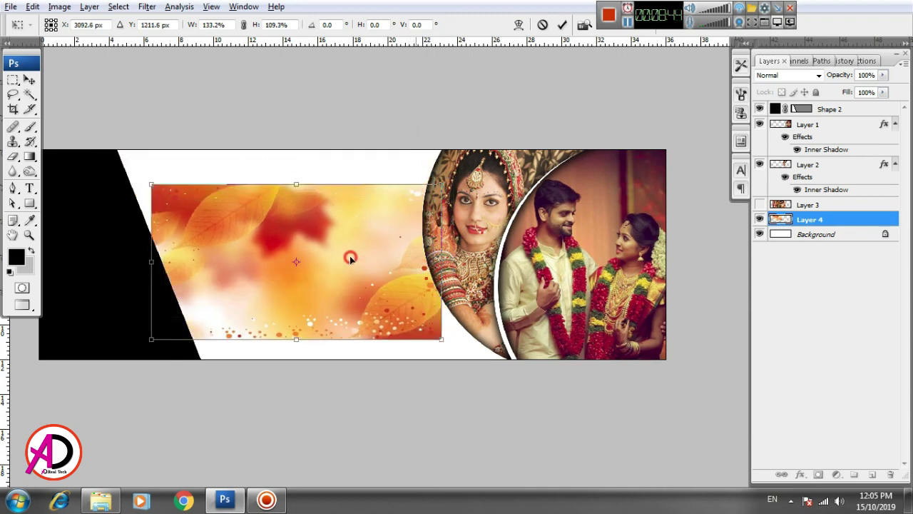
pyautogui.moveTo(344, 228); pyautogui.dragTo(320, 235)
pyautogui.moveTo(388, 153); pyautogui.dragTo(473, 107)
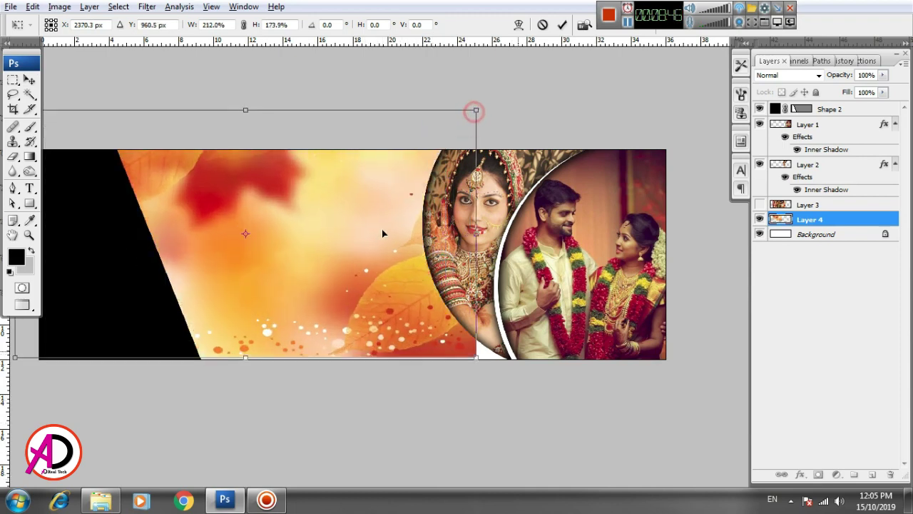
pyautogui.moveTo(382, 229); pyautogui.dragTo(440, 272)
pyautogui.press('Return')
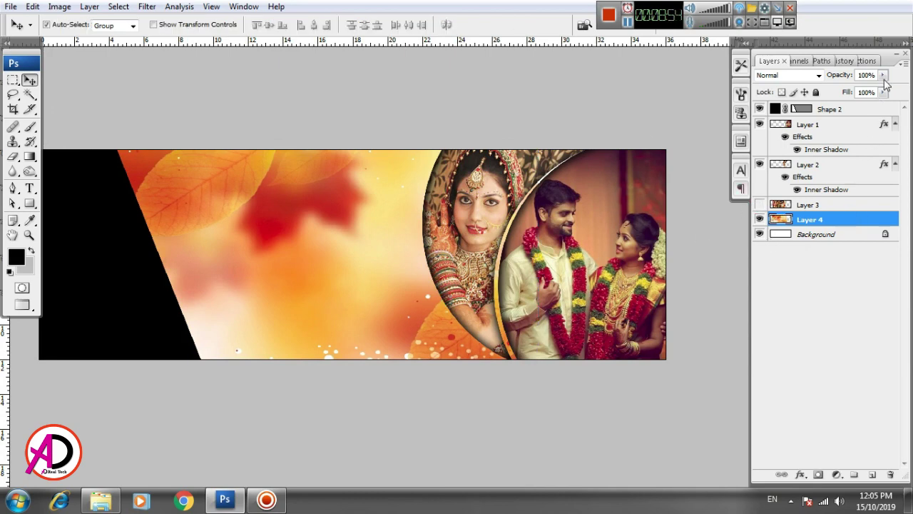
pyautogui.click(883, 75)
# Step: Lower Layer 4's opacity slightly and apply a 24.2-pixel Gaussian Blur
pyautogui.moveTo(885, 91)
pyautogui.mouseDown()
pyautogui.moveTo(852, 91)
pyautogui.moveTo(884, 89)
pyautogui.mouseUp()
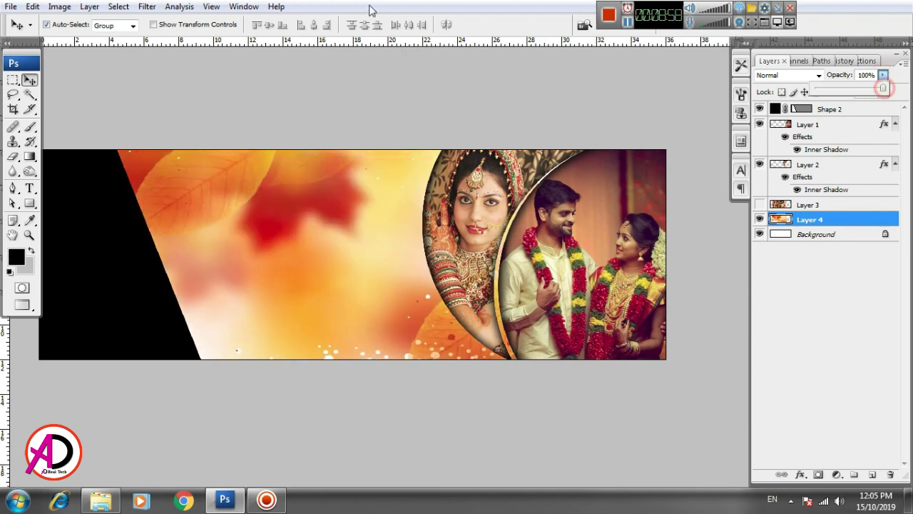
pyautogui.click(147, 7)
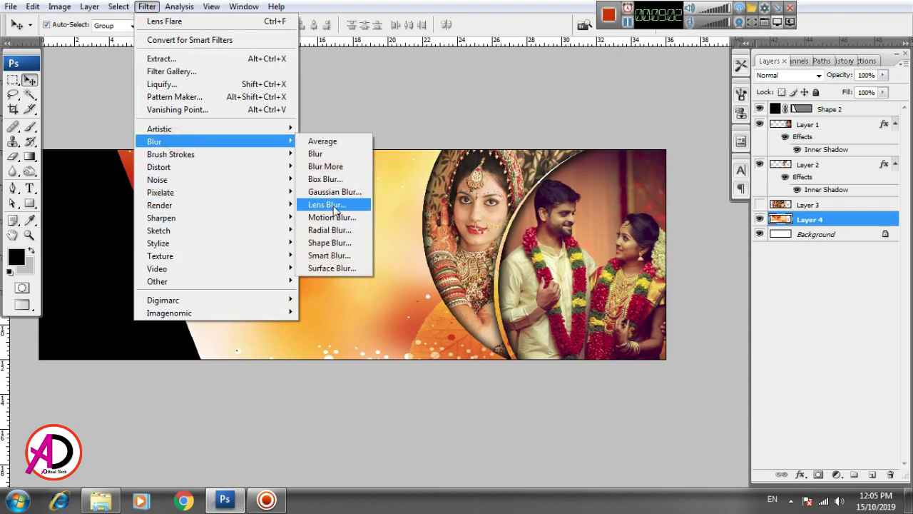
pyautogui.click(337, 192)
pyautogui.moveTo(634, 307); pyautogui.dragTo(655, 307)
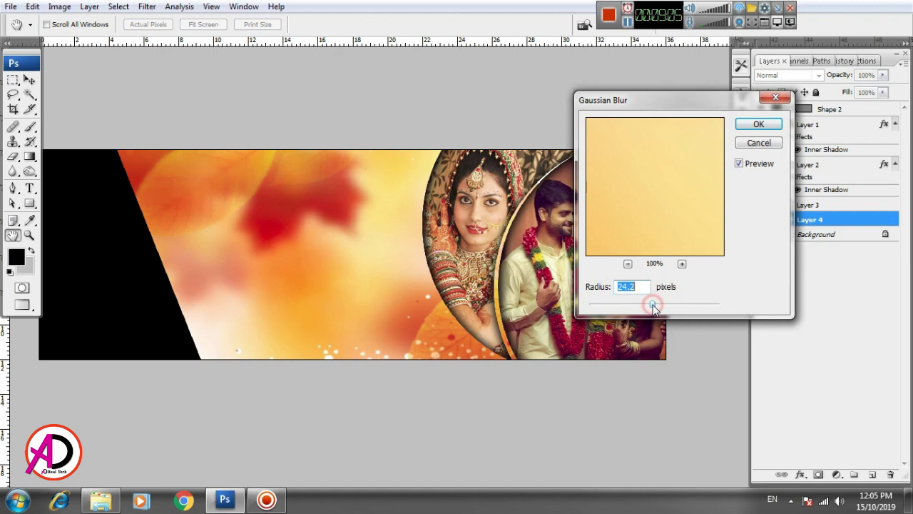
pyautogui.click(760, 127)
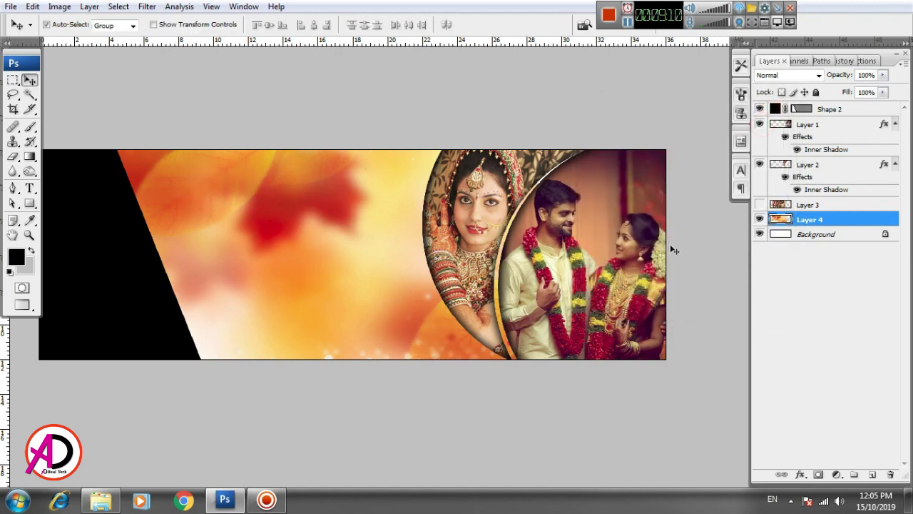
# Step: Show Layer 3, try Luminosity on Layer 4, then return Layer 4 to Normal
pyautogui.click(759, 205)
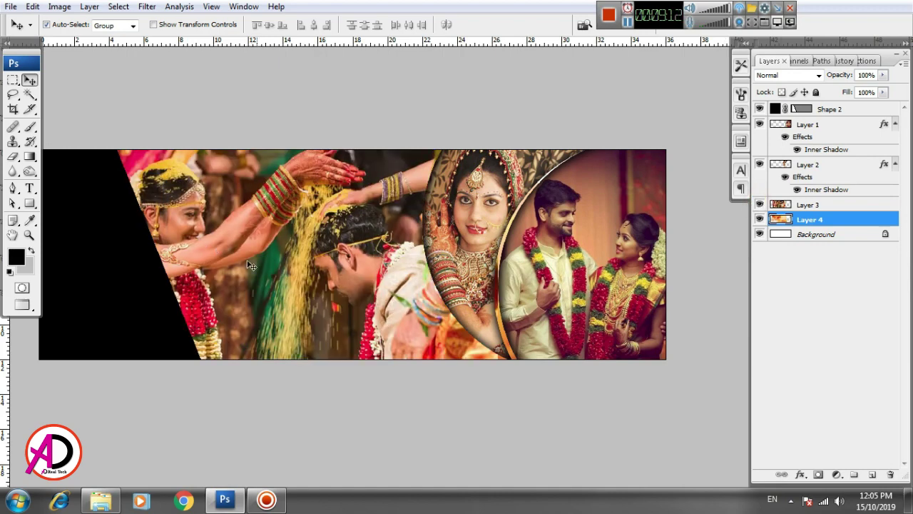
pyautogui.click(819, 77)
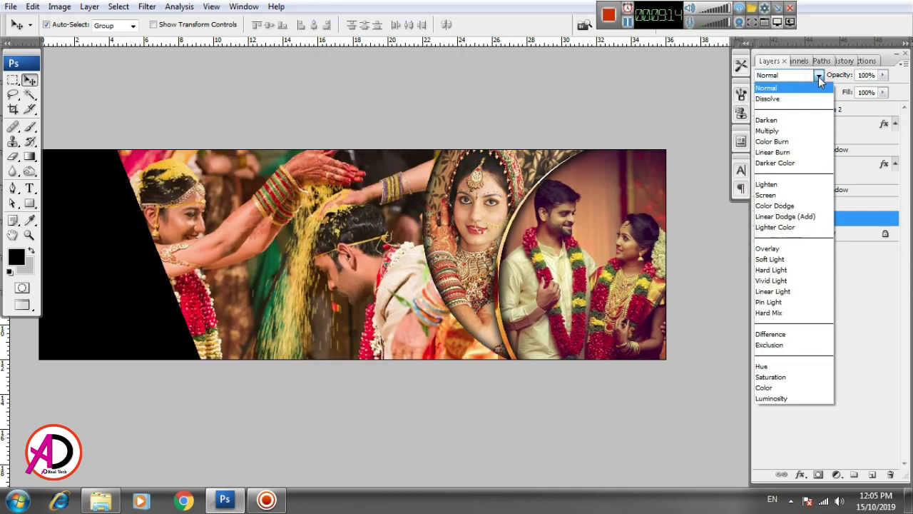
pyautogui.click(779, 398)
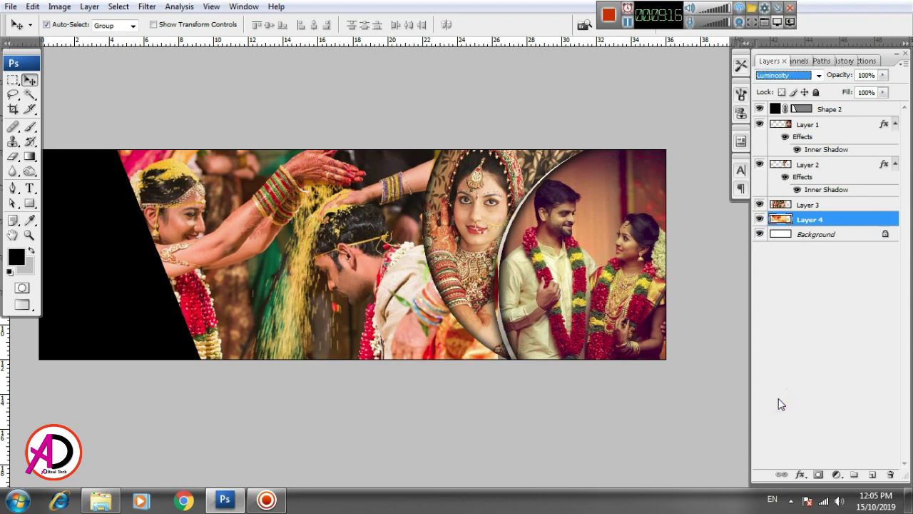
pyautogui.click(826, 207)
pyautogui.click(810, 220)
pyautogui.click(819, 75)
pyautogui.click(805, 86)
# Step: Blend the Layer 3 ceremony photo in Luminosity mode at 22% opacity
pyautogui.click(826, 207)
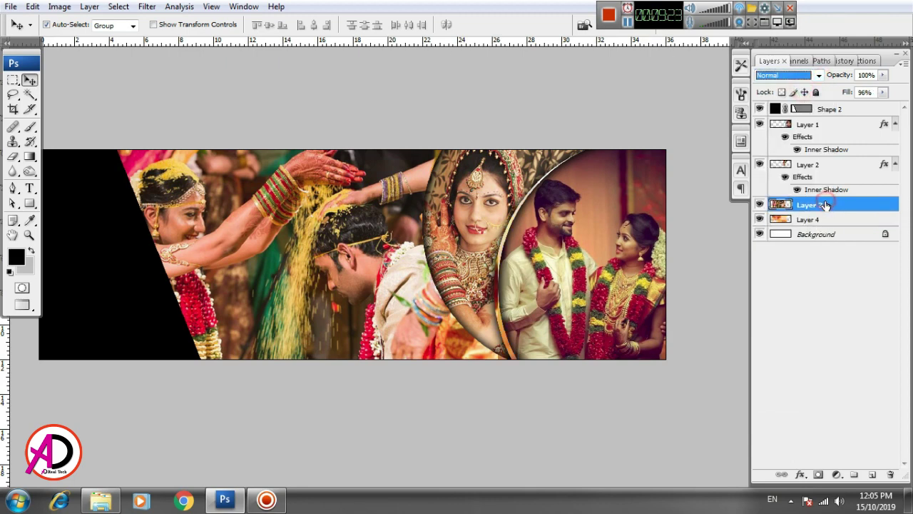
pyautogui.click(819, 74)
pyautogui.click(783, 399)
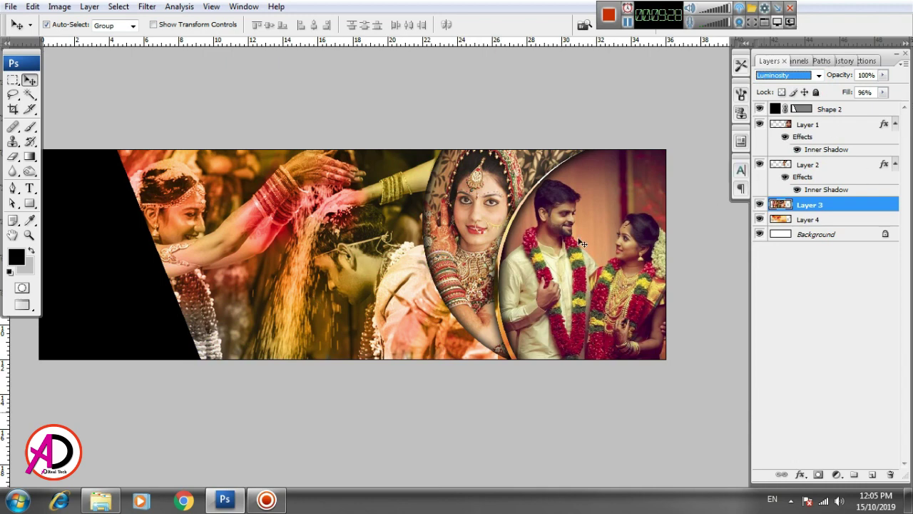
pyautogui.click(883, 75)
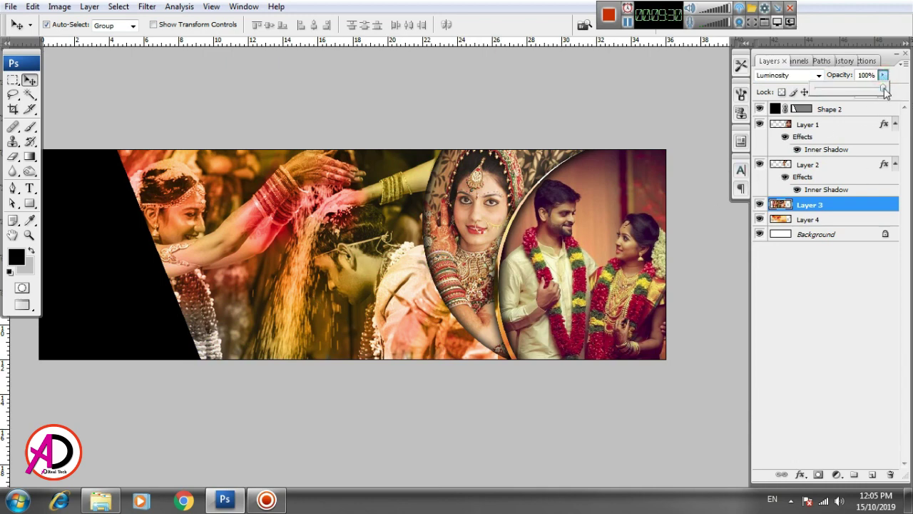
pyautogui.moveTo(885, 90); pyautogui.dragTo(834, 95)
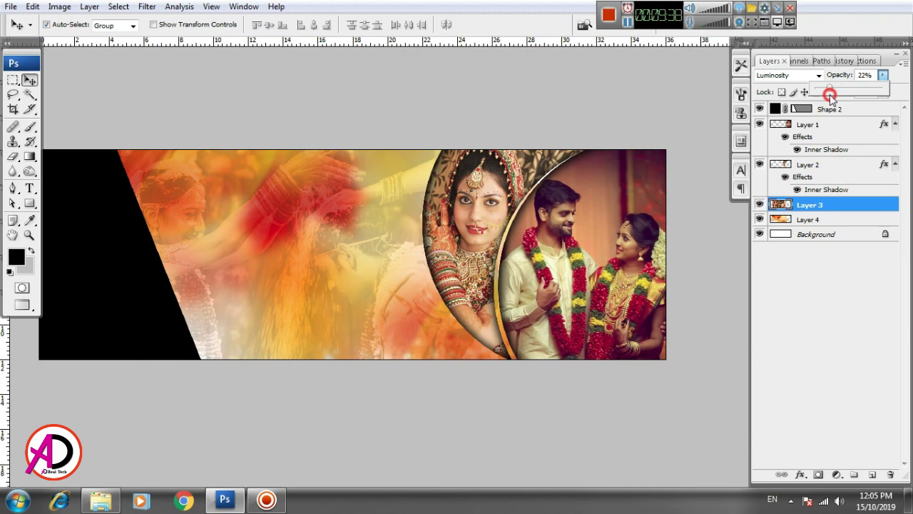
pyautogui.click(885, 75)
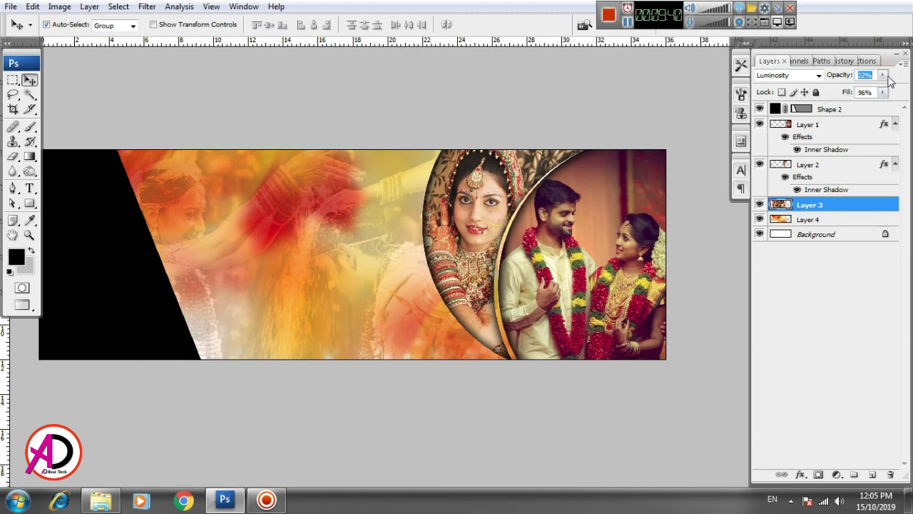
pyautogui.click(820, 75)
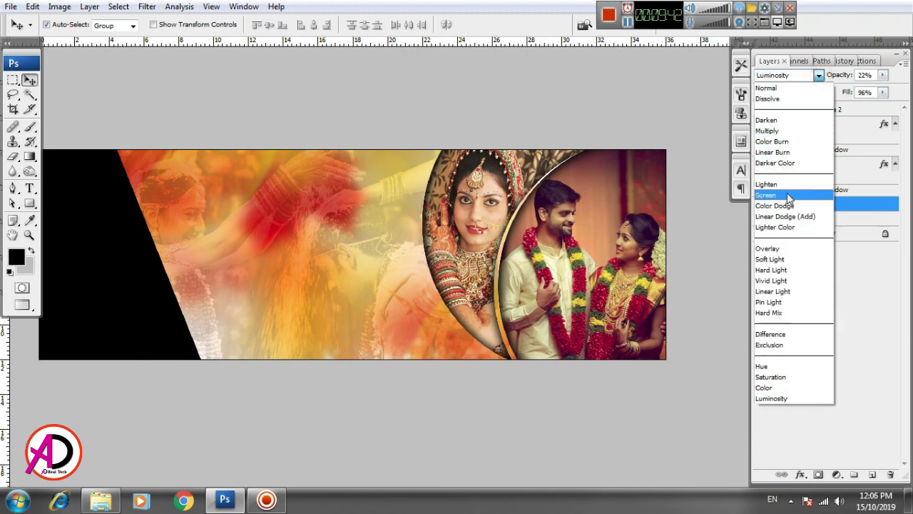
# Step: Switch the ceremony photo to Screen at 100% opacity, then select the Shape 2 layer
pyautogui.click(787, 193)
pyautogui.click(883, 75)
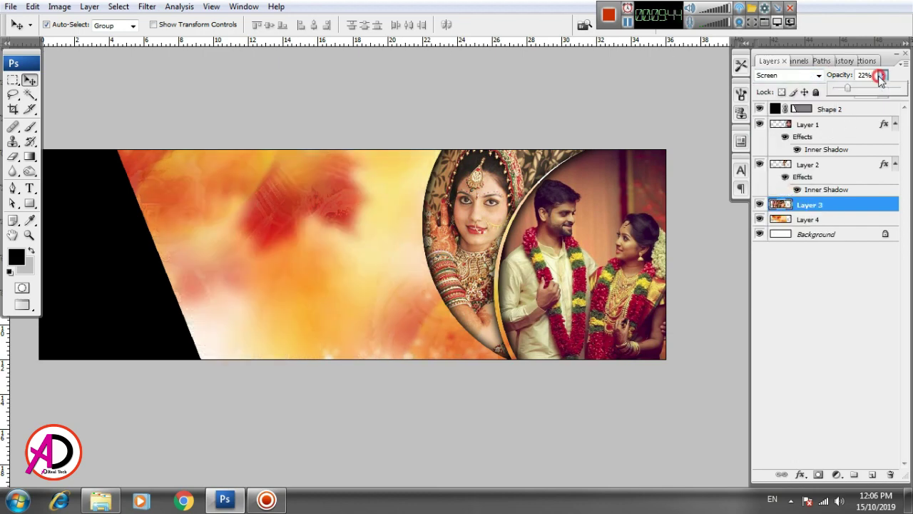
pyautogui.moveTo(849, 93); pyautogui.dragTo(904, 89)
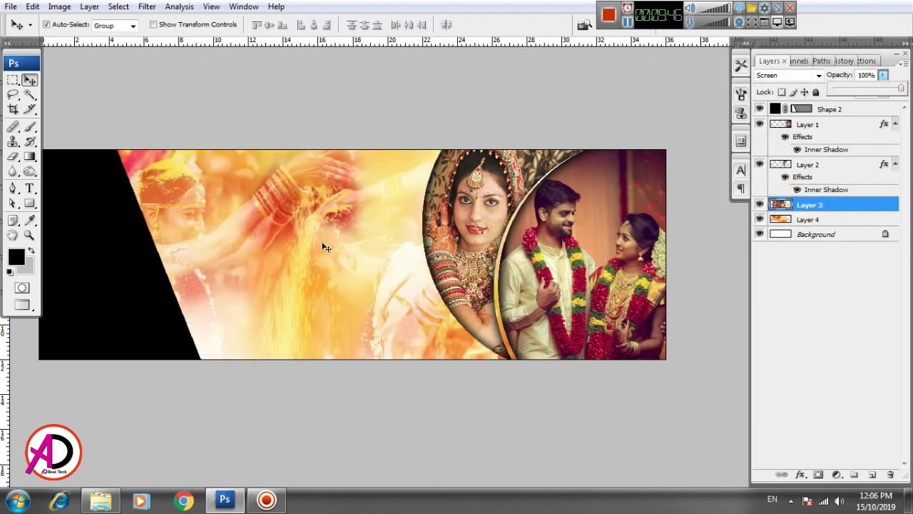
pyautogui.scroll(-1, 333, 320)
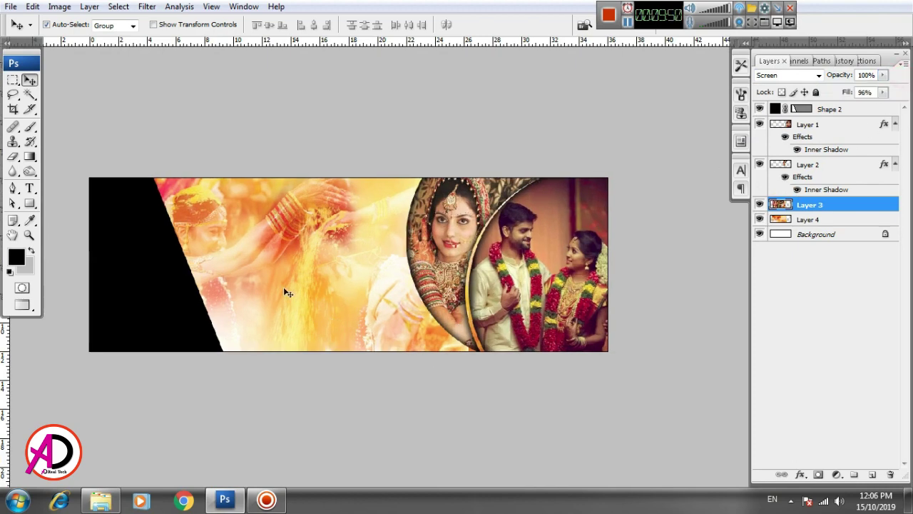
pyautogui.scroll(1, 299, 296)
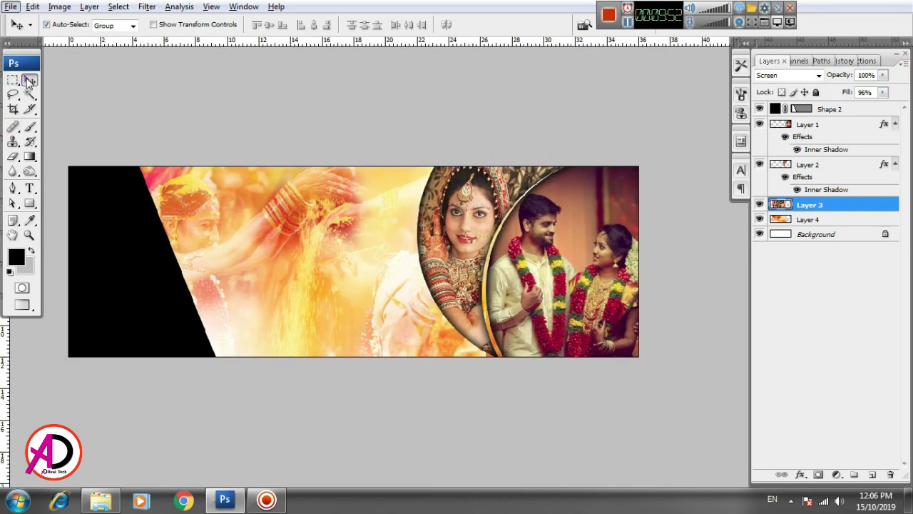
pyautogui.scroll(1, 261, 244)
pyautogui.scroll(-1, 367, 302)
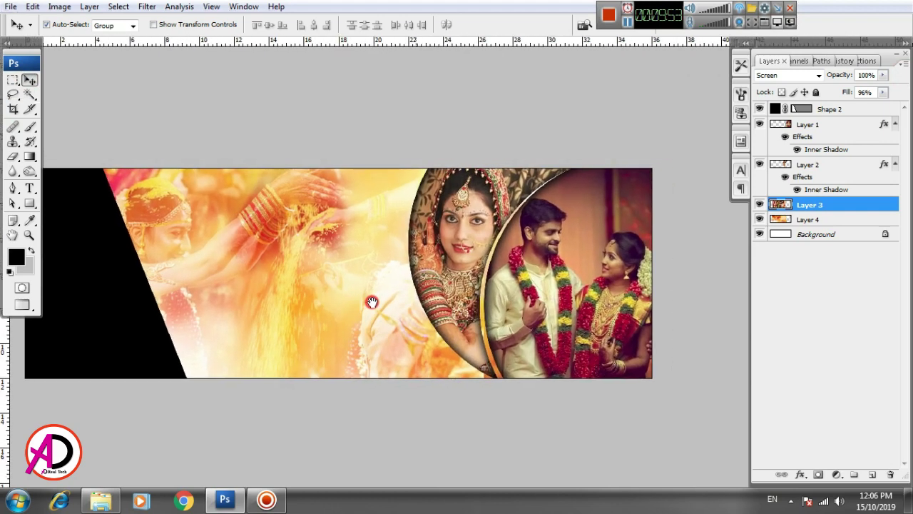
pyautogui.scroll(1, 408, 259)
pyautogui.scroll(1, 146, 298)
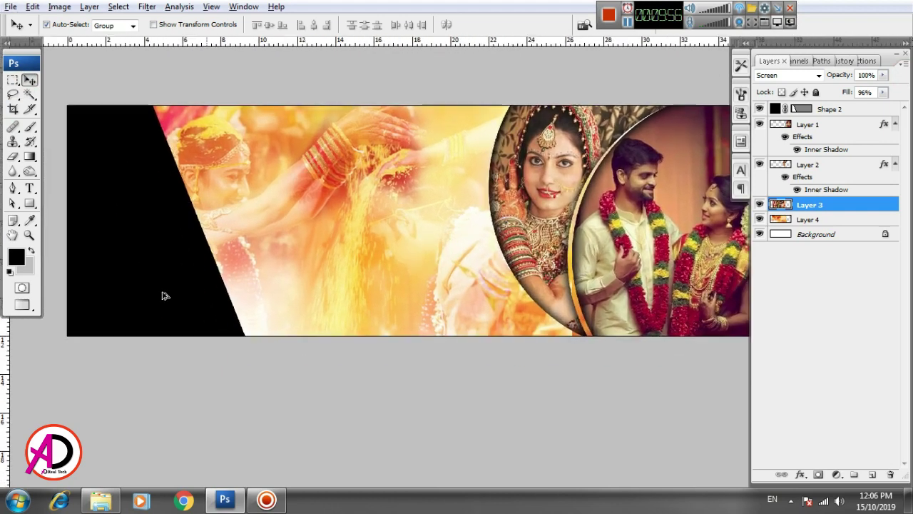
pyautogui.scroll(-1, 164, 295)
pyautogui.scroll(1, 163, 296)
pyautogui.scroll(-1, 241, 259)
pyautogui.scroll(1, 187, 295)
pyautogui.click(187, 294)
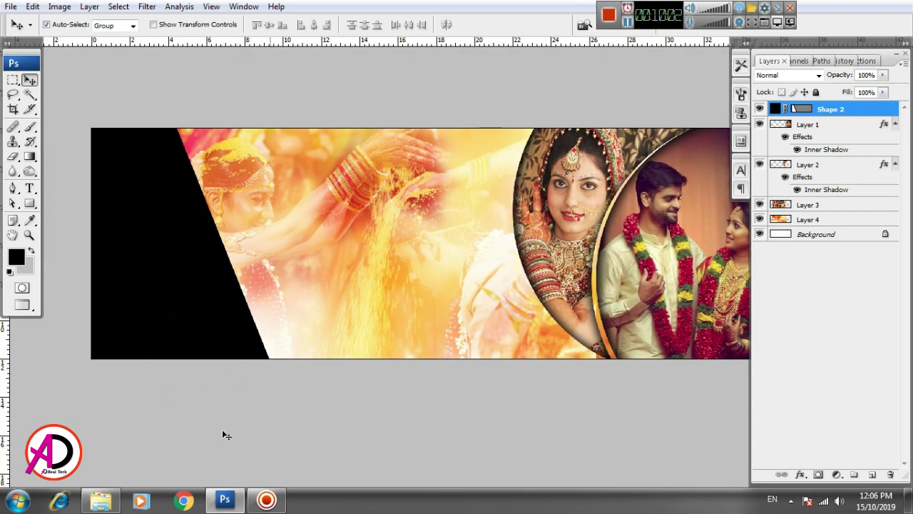
# Step: Preview wedding-couple-6-1 in the wedding folder and drag it into Photoshop
pyautogui.click(100, 501)
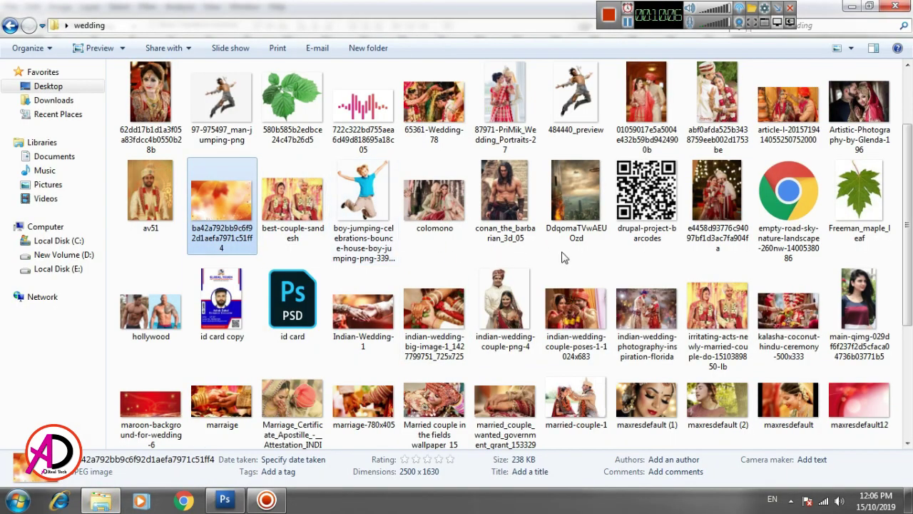
pyautogui.scroll(-3, 568, 264)
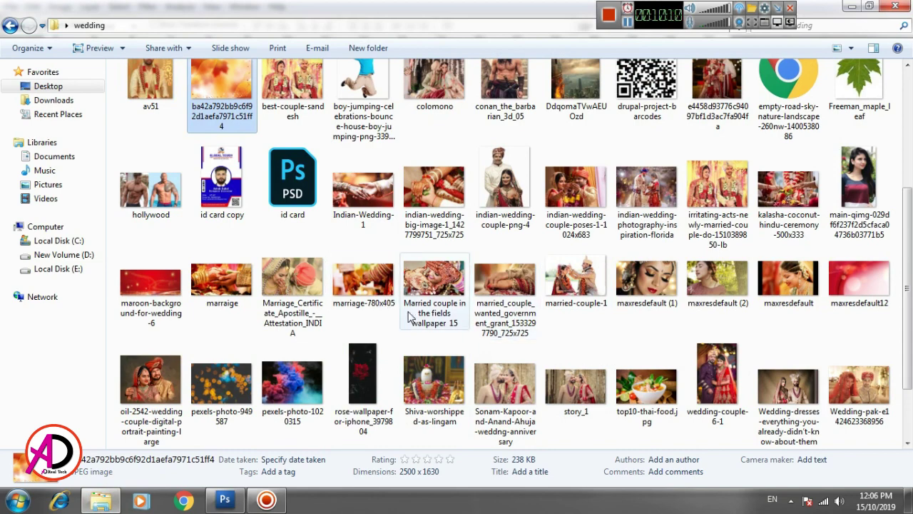
pyautogui.scroll(-3, 412, 318)
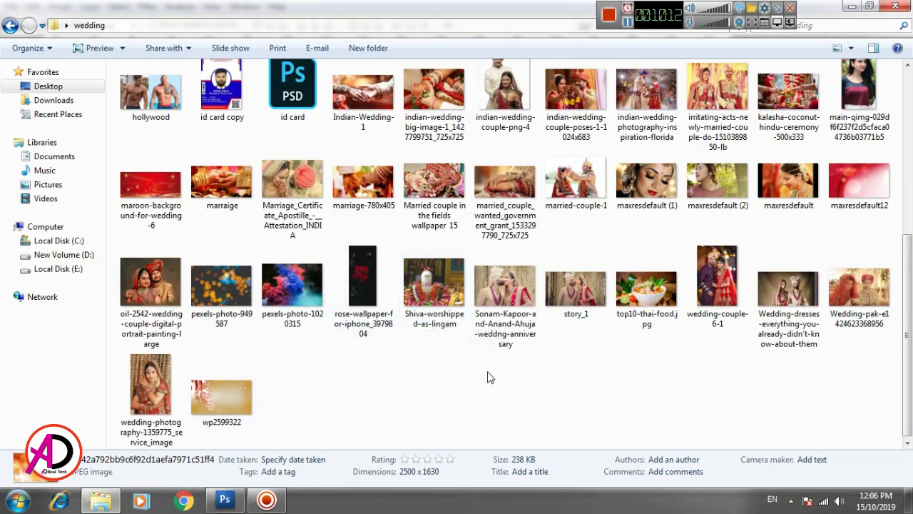
pyautogui.doubleClick(717, 281)
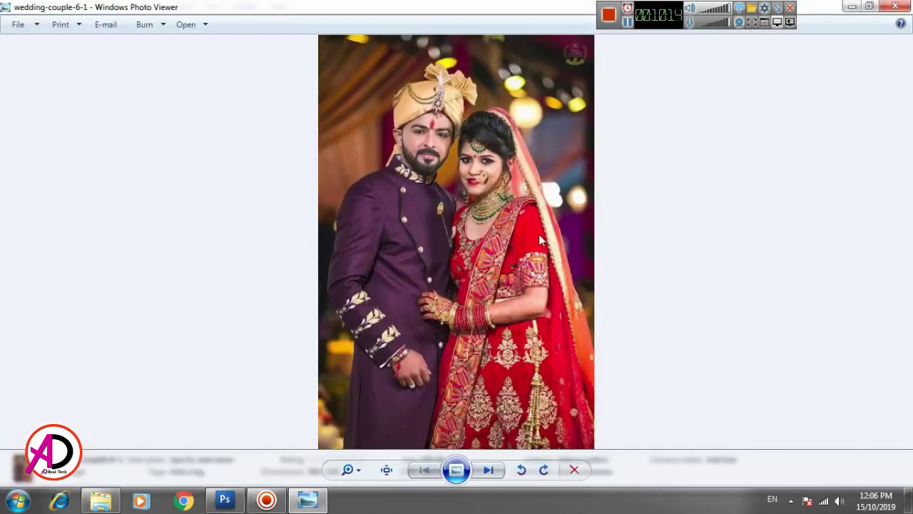
pyautogui.click(896, 6)
pyautogui.moveTo(741, 309)
pyautogui.mouseDown()
pyautogui.moveTo(228, 497)
pyautogui.moveTo(162, 253)
pyautogui.mouseUp()
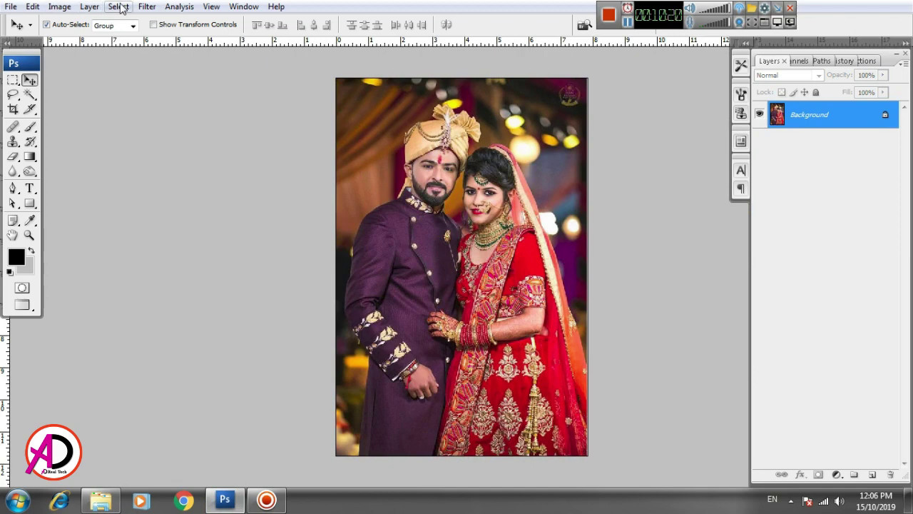
# Step: Select all of the couple photo, make a mistaken paste into the banner, and undo it
pyautogui.click(118, 7)
pyautogui.click(145, 21)
pyautogui.hotkey('ctrl', 'Tab')
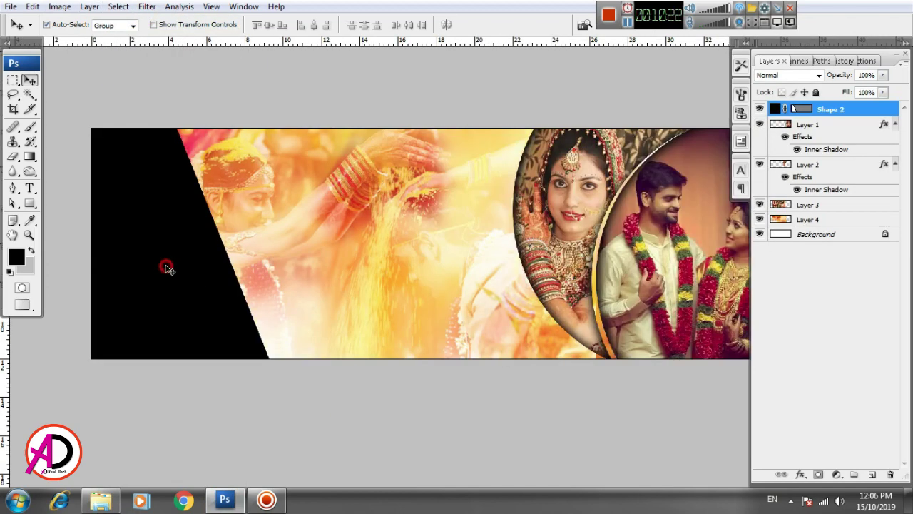
pyautogui.click(33, 6)
pyautogui.click(36, 117)
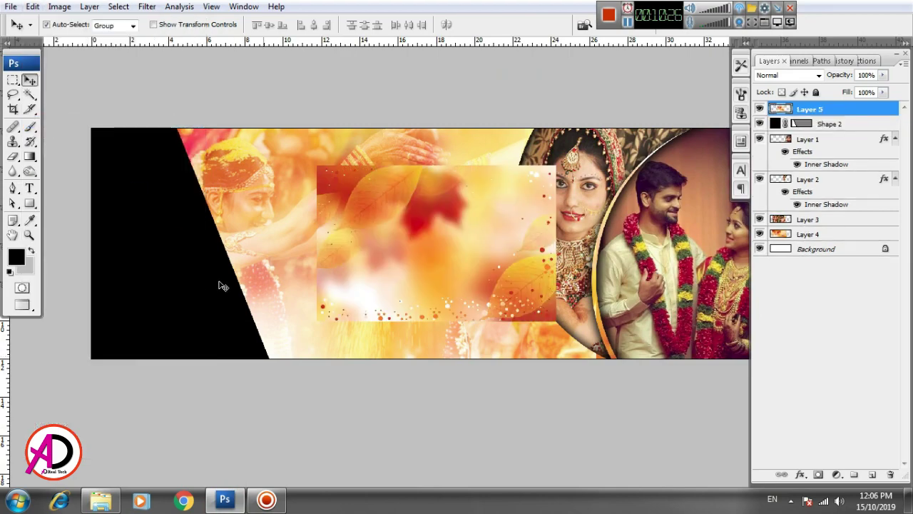
pyautogui.hotkey('ctrl', 'z')
pyautogui.hotkey('ctrl', 'Tab')
pyautogui.hotkey('ctrl', 'Tab')
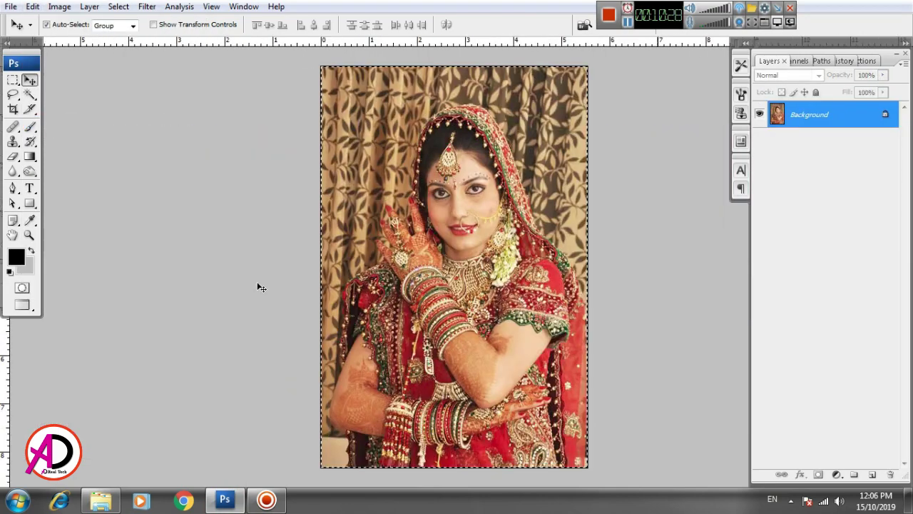
pyautogui.hotkey('ctrl', 'Tab')
pyautogui.hotkey('ctrl', 'Tab')
pyautogui.hotkey('ctrl', 'Tab')
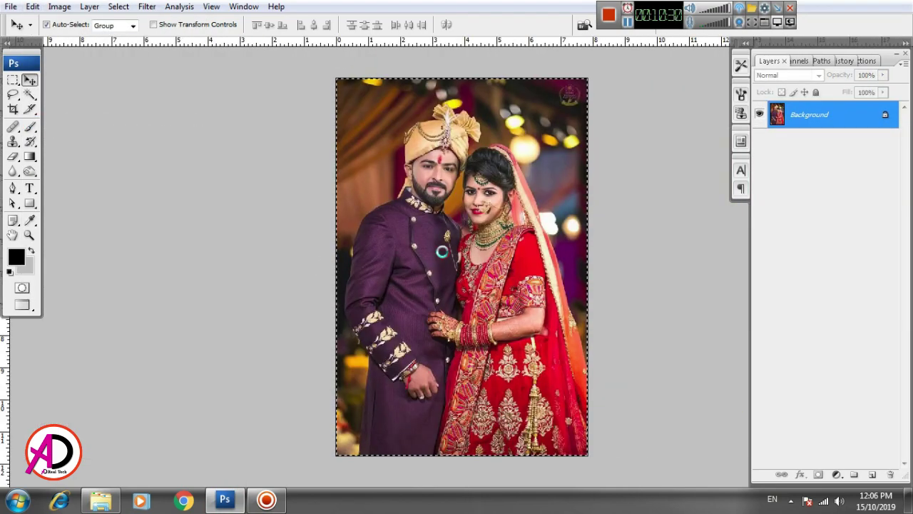
# Step: Select and copy the whole couple photo, then cycle back to the banner document
pyautogui.click(119, 6)
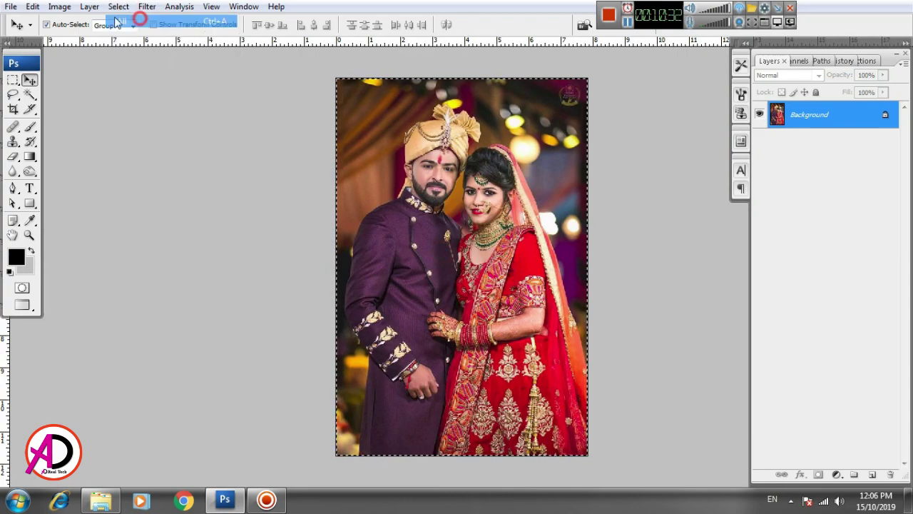
pyautogui.click(33, 7)
pyautogui.click(54, 94)
pyautogui.hotkey('ctrl', 'Tab')
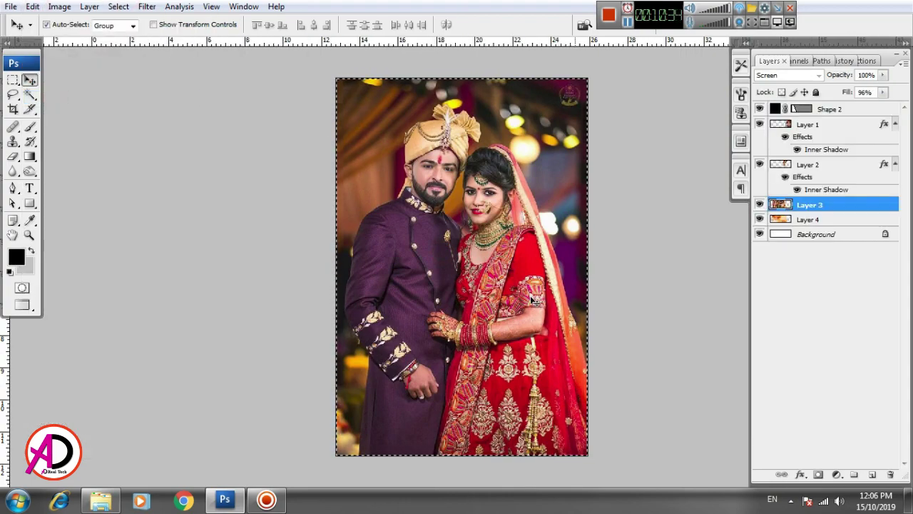
pyautogui.hotkey('ctrl', 'Tab')
pyautogui.hotkey('ctrl', 'Tab')
pyautogui.hotkey('ctrl', 'Tab')
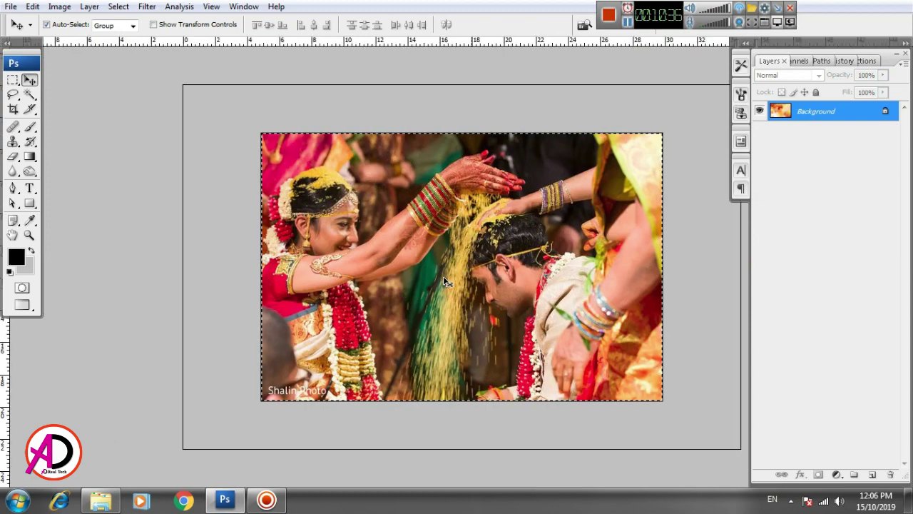
pyautogui.hotkey('ctrl', 'Tab')
pyautogui.hotkey('ctrl', 'Tab')
# Step: Paste the couple photo above Shape 2 and move it onto the left black area
pyautogui.click(187, 249)
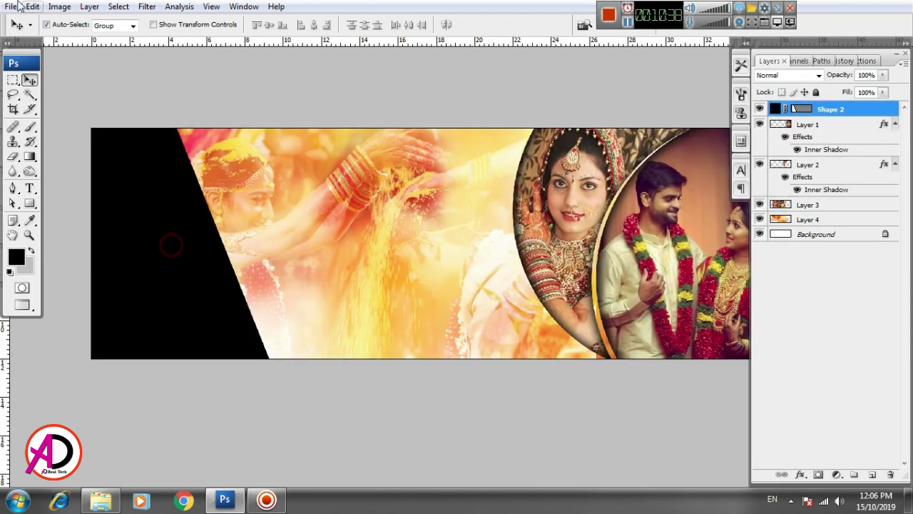
pyautogui.click(31, 7)
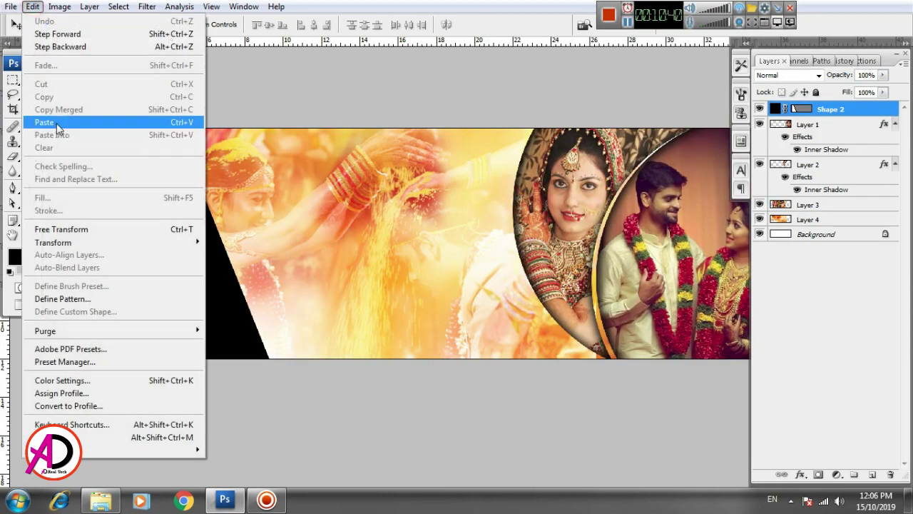
pyautogui.click(41, 121)
pyautogui.moveTo(435, 274); pyautogui.dragTo(154, 269)
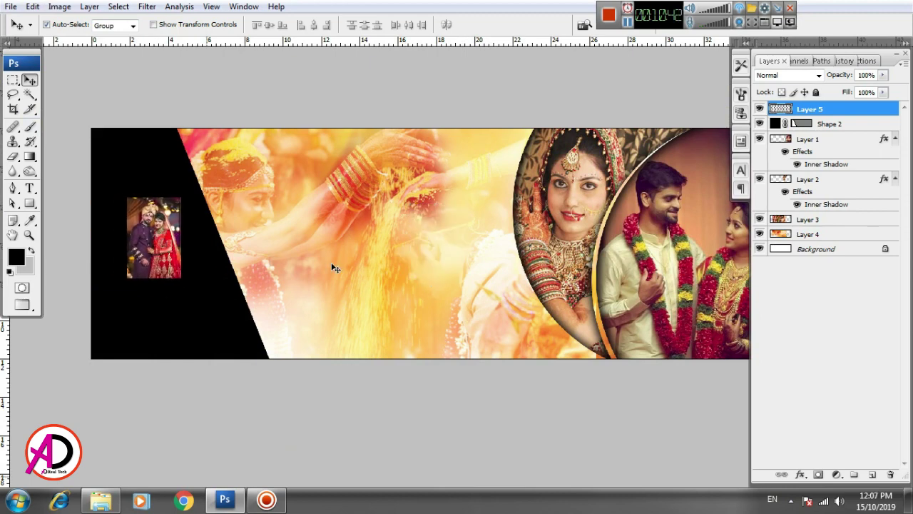
# Step: Free-transform the pasted couple photo larger so it covers the left area
pyautogui.hotkey('ctrl', 't')
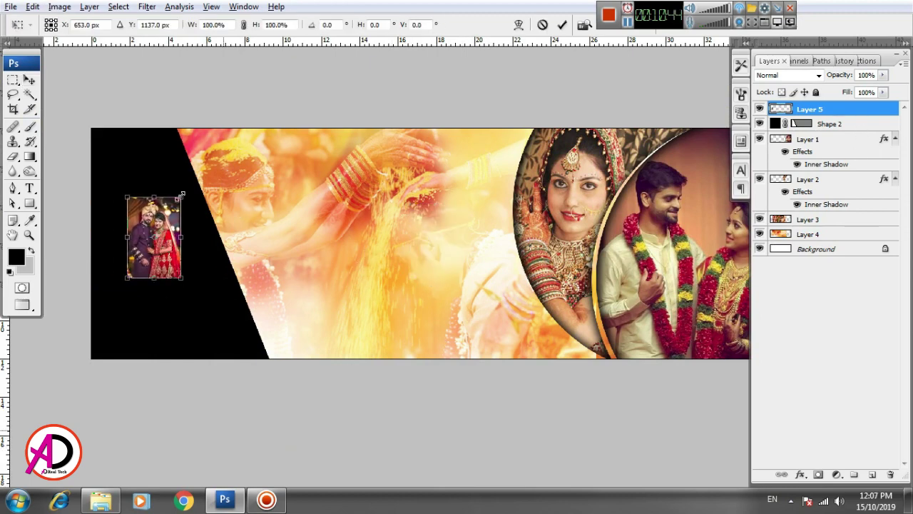
pyautogui.moveTo(181, 194); pyautogui.dragTo(255, 122)
pyautogui.moveTo(202, 285); pyautogui.dragTo(211, 293)
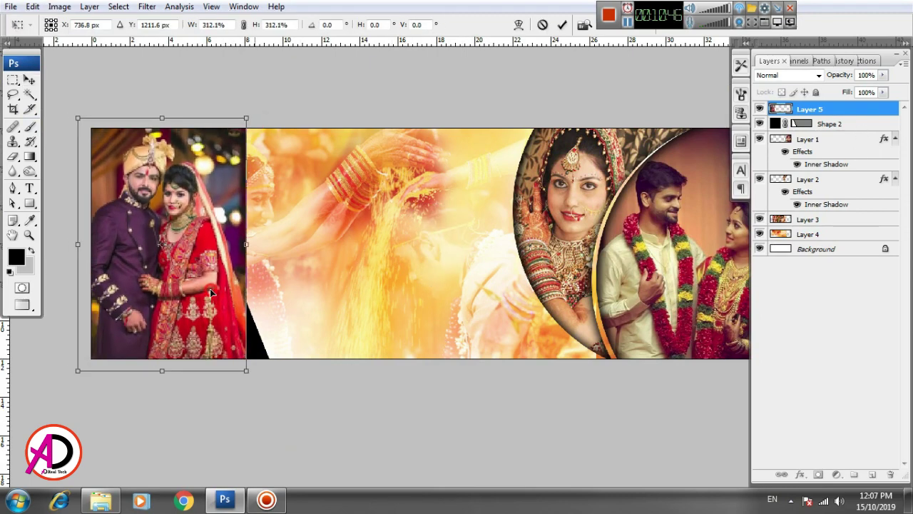
pyautogui.moveTo(250, 117); pyautogui.dragTo(278, 104)
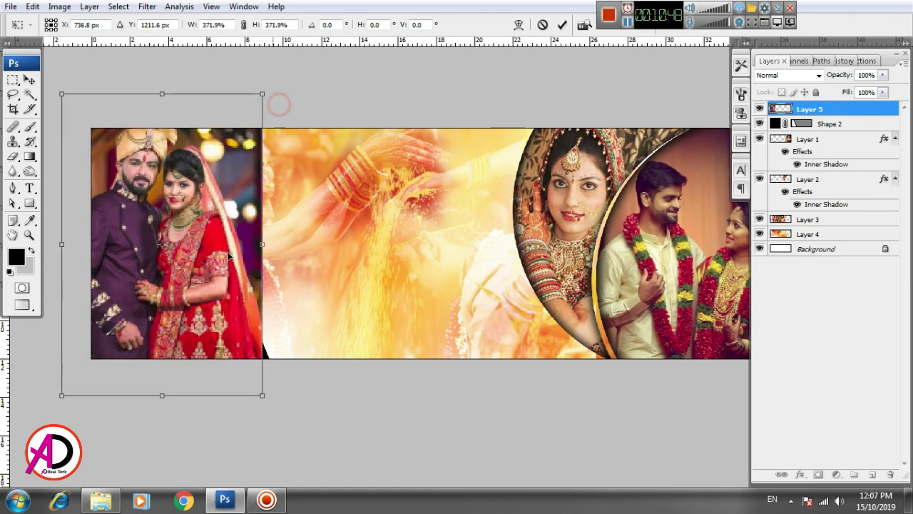
pyautogui.moveTo(229, 267)
pyautogui.mouseDown()
pyautogui.moveTo(227, 306)
pyautogui.moveTo(224, 280)
pyautogui.mouseUp()
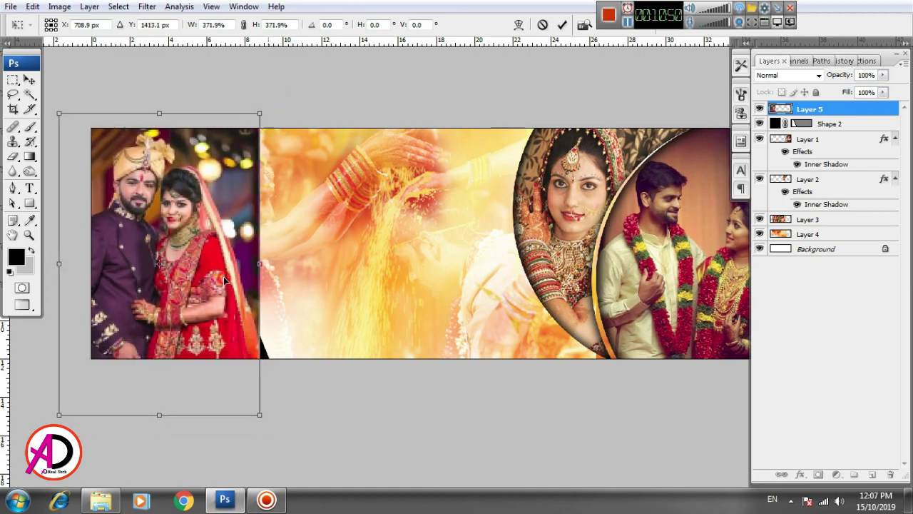
pyautogui.moveTo(259, 110); pyautogui.dragTo(275, 102)
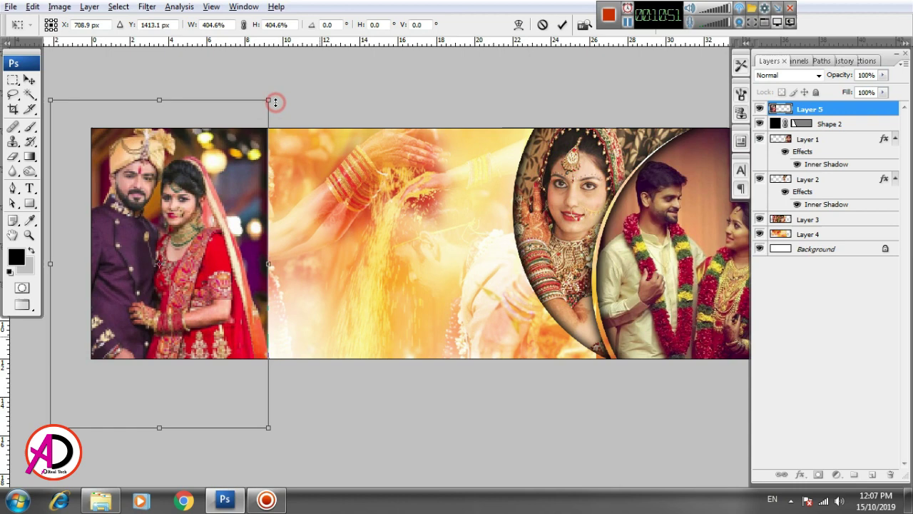
pyautogui.doubleClick(234, 242)
# Step: Clip Layer 5 to the shape below and nudge the photo into position
pyautogui.rightClick(849, 116)
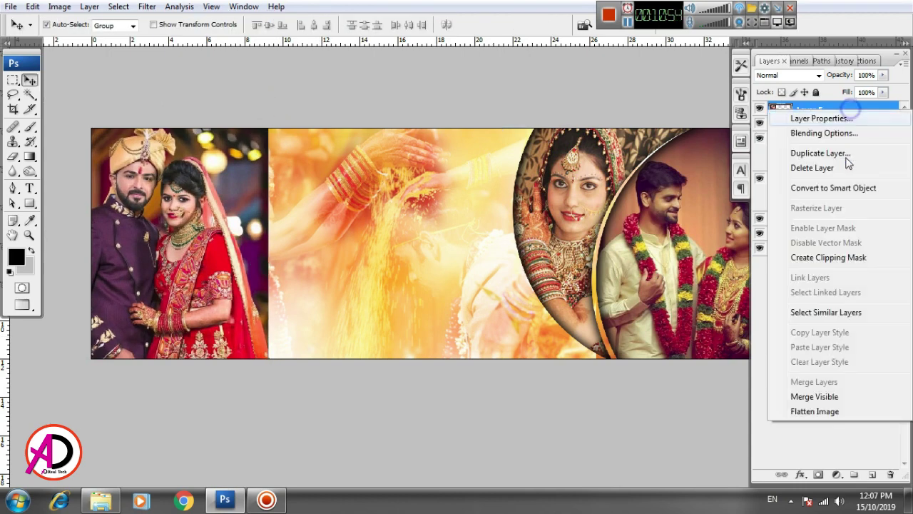
pyautogui.click(838, 258)
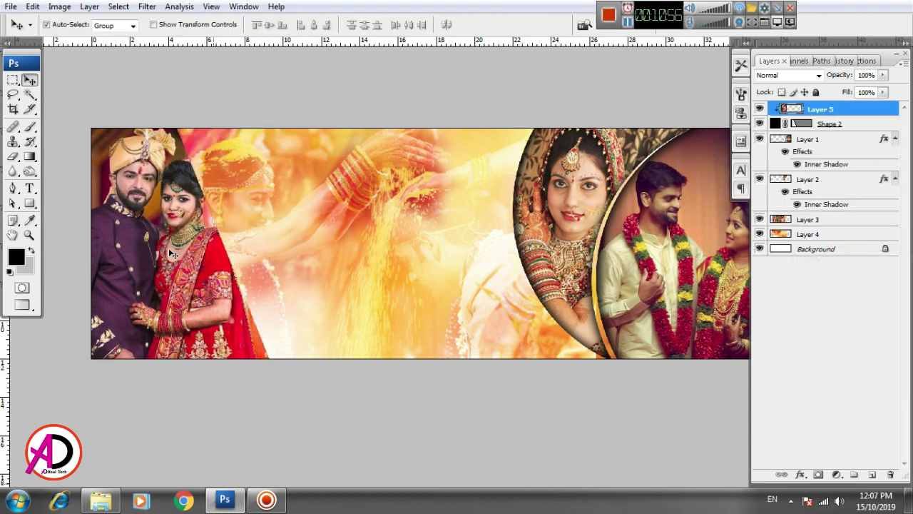
pyautogui.press('Right')
pyautogui.press('Right')
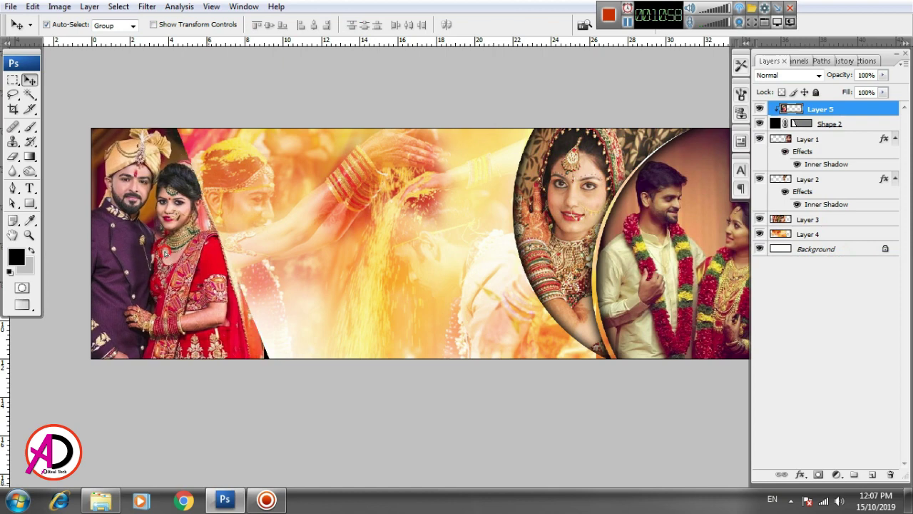
pyautogui.press('Right')
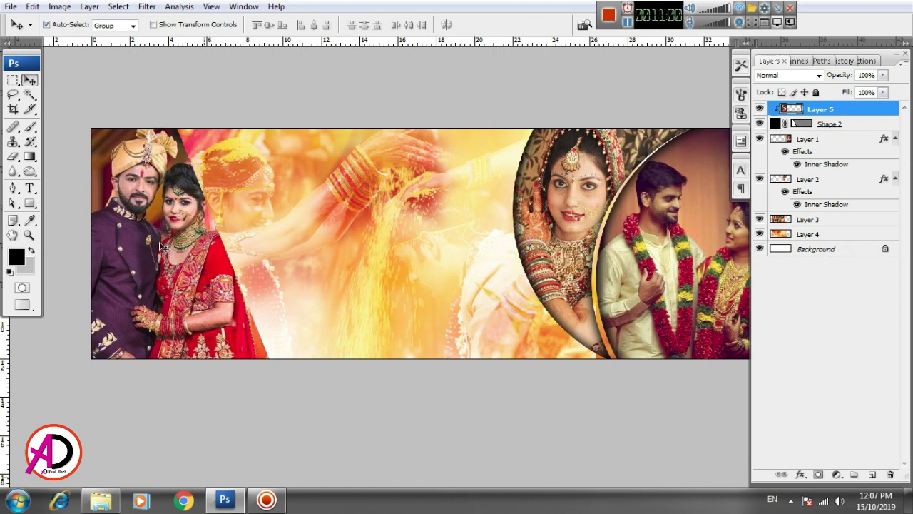
pyautogui.press('Up')
pyautogui.press('Up')
pyautogui.press('Up')
pyautogui.press('Up')
pyautogui.press('Up')
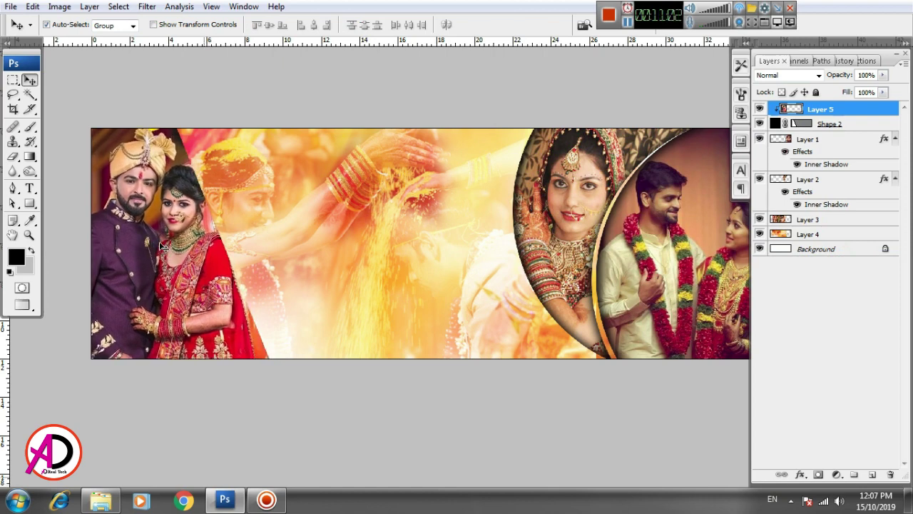
pyautogui.press('Down')
pyautogui.press('Down')
pyautogui.press('Down')
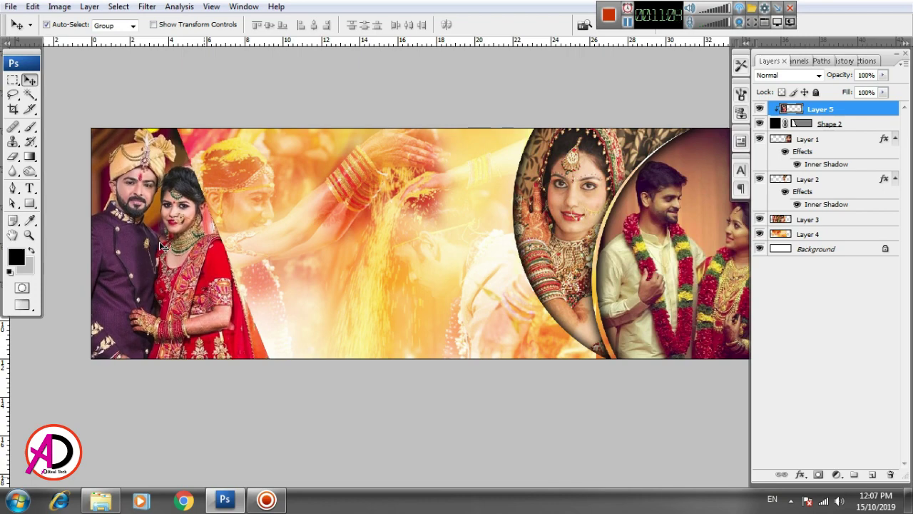
pyautogui.press('Down')
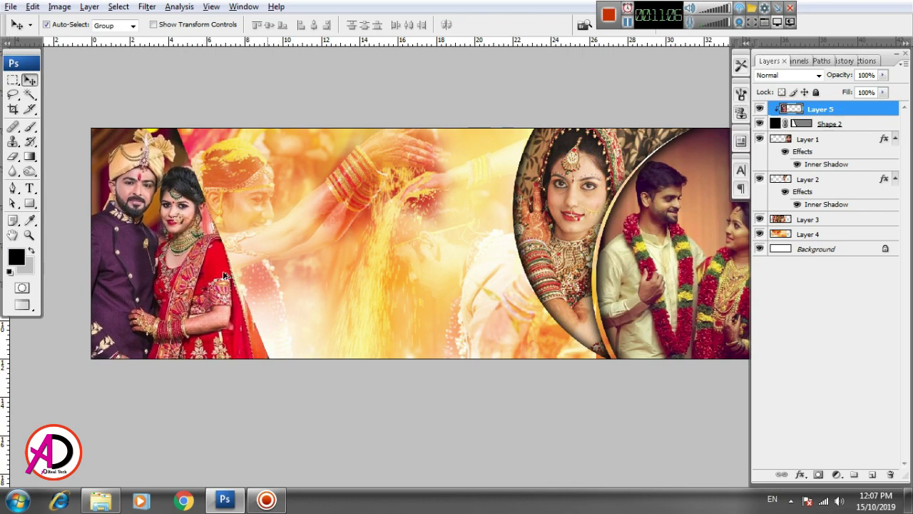
# Step: Merge the couple photo with Shape 2 into a single Layer 5
pyautogui.scroll(1, 224, 275)
pyautogui.keyDown('shift'); pyautogui.click(844, 125); pyautogui.keyUp('shift')
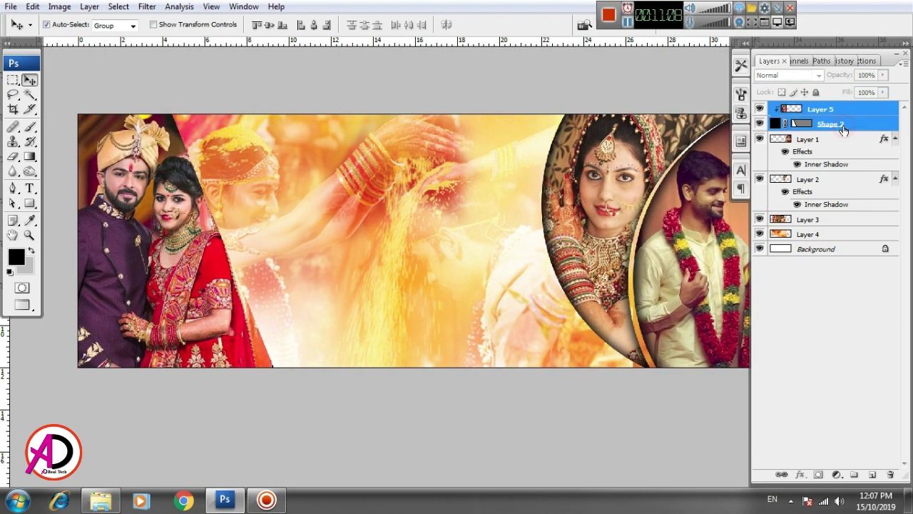
pyautogui.rightClick(845, 111)
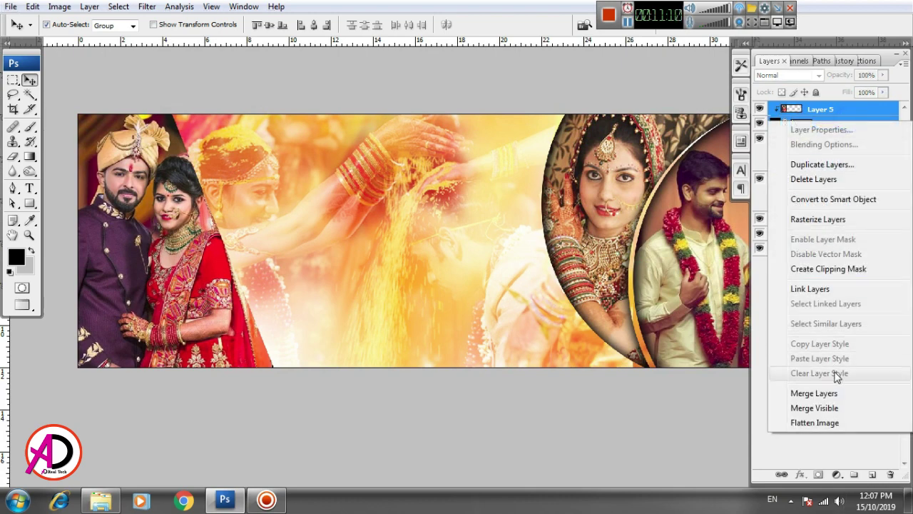
pyautogui.click(811, 392)
pyautogui.moveTo(412, 302); pyautogui.dragTo(429, 302)
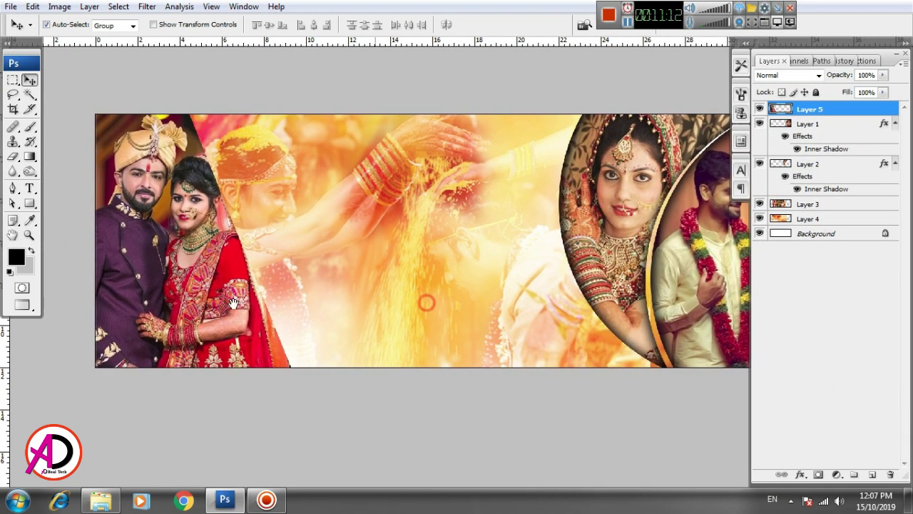
# Step: Add a white Normal drop shadow: 100% opacity, 45 px distance, 50% spread, 128 px size
pyautogui.click(799, 474)
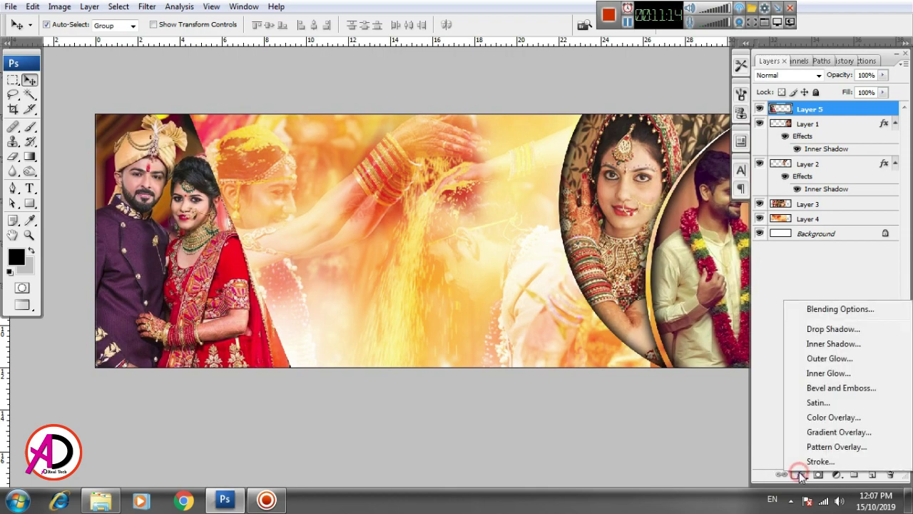
pyautogui.click(821, 329)
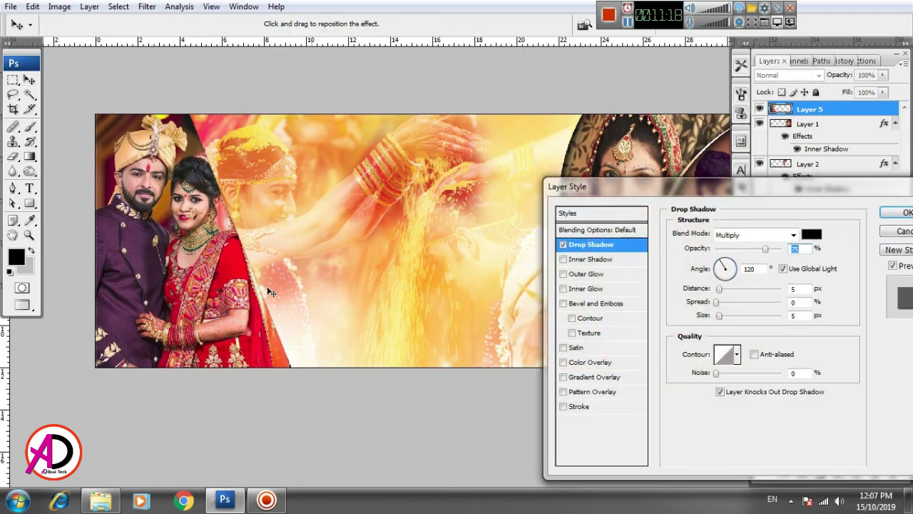
pyautogui.moveTo(720, 316); pyautogui.dragTo(751, 314)
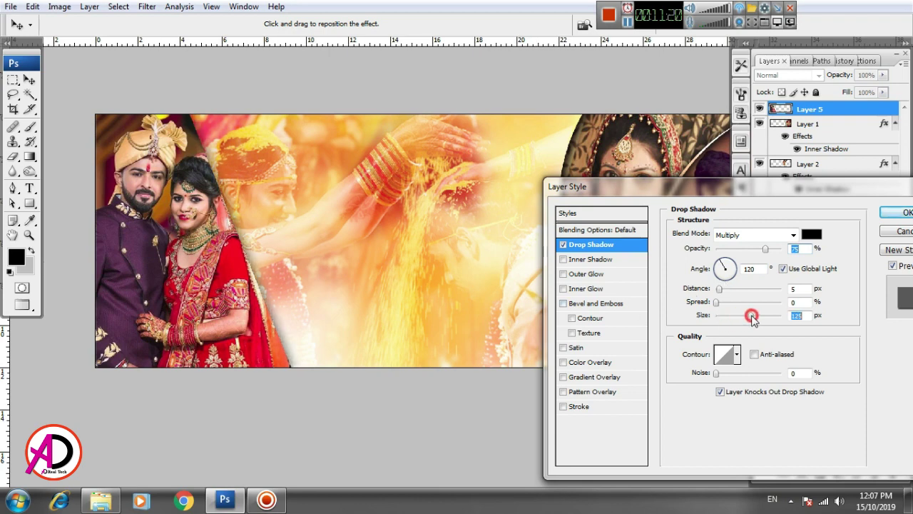
pyautogui.moveTo(769, 251); pyautogui.dragTo(785, 249)
pyautogui.click(791, 235)
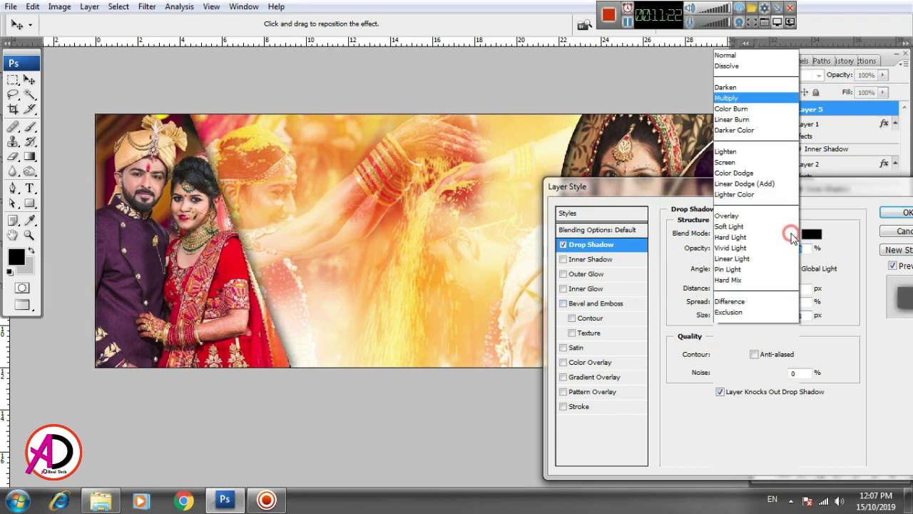
pyautogui.press('Up')
pyautogui.press('Up')
pyautogui.press('Up')
pyautogui.press('Return')
pyautogui.click(812, 236)
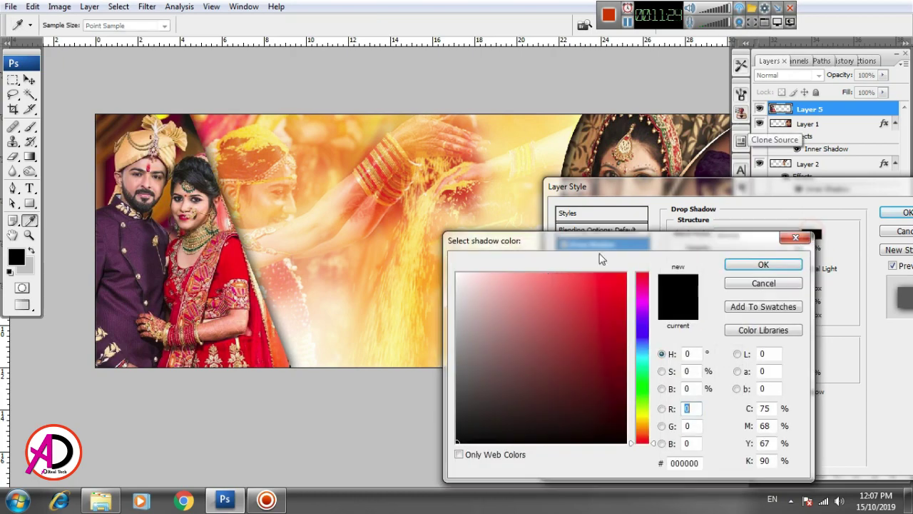
pyautogui.click(457, 274)
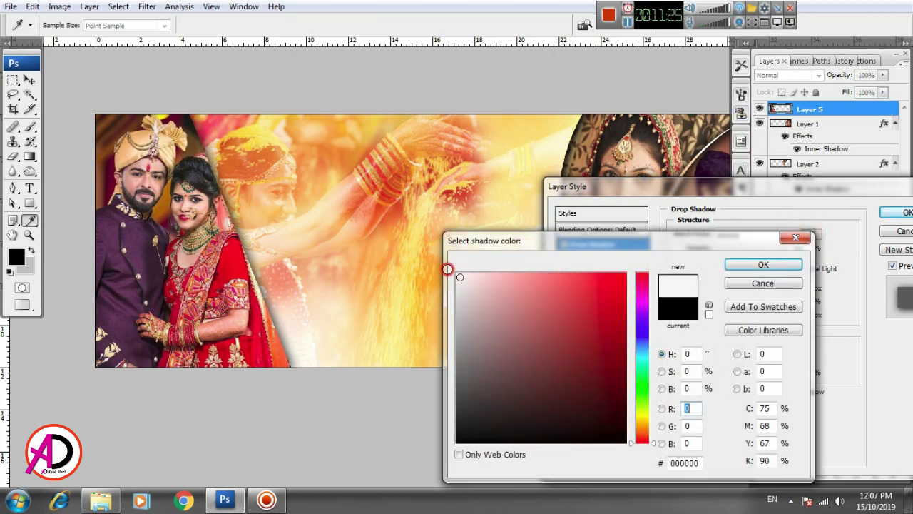
pyautogui.click(761, 266)
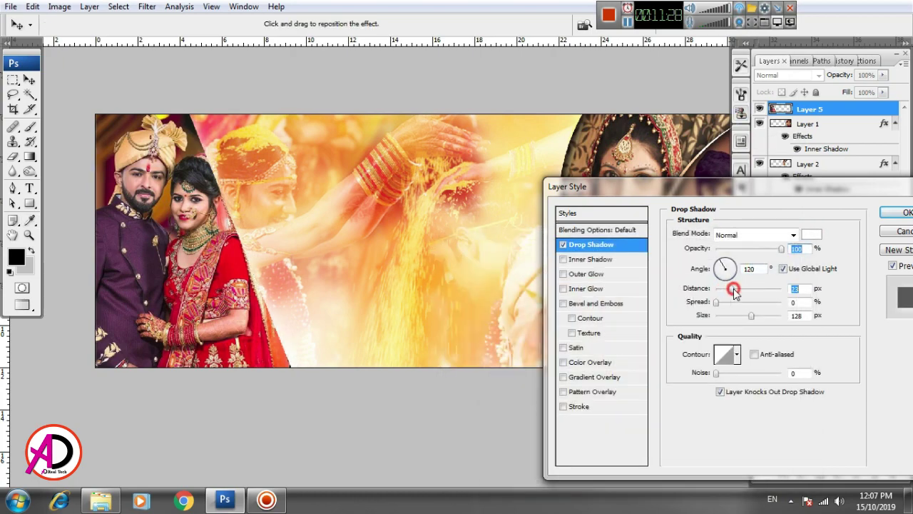
pyautogui.moveTo(735, 292)
pyautogui.mouseDown()
pyautogui.moveTo(747, 288)
pyautogui.moveTo(730, 303)
pyautogui.moveTo(756, 304)
pyautogui.mouseUp()
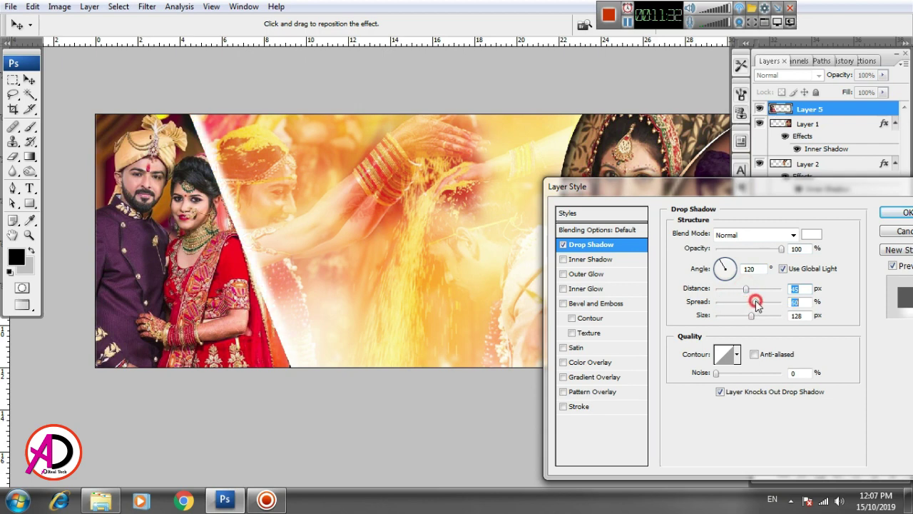
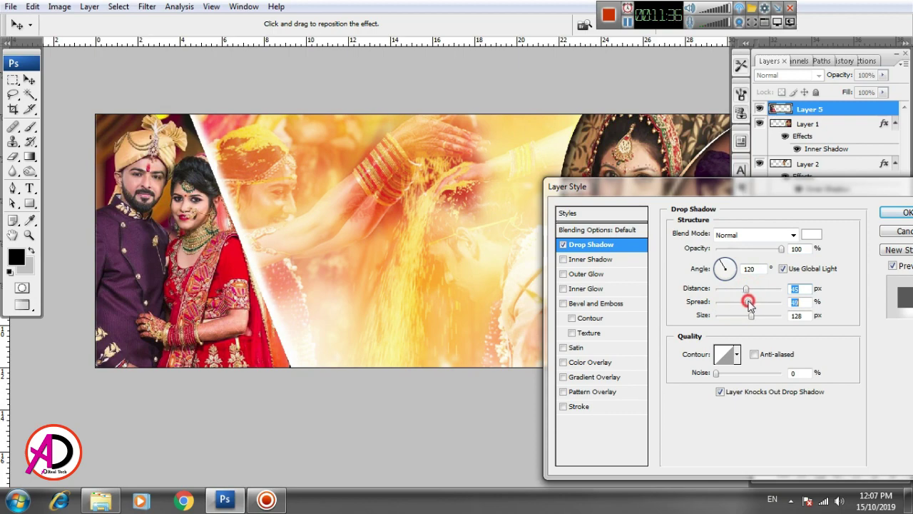
# Step: Widen Layer 5's white drop shadow spread to about 56% and apply it
pyautogui.moveTo(748, 303); pyautogui.dragTo(755, 304)
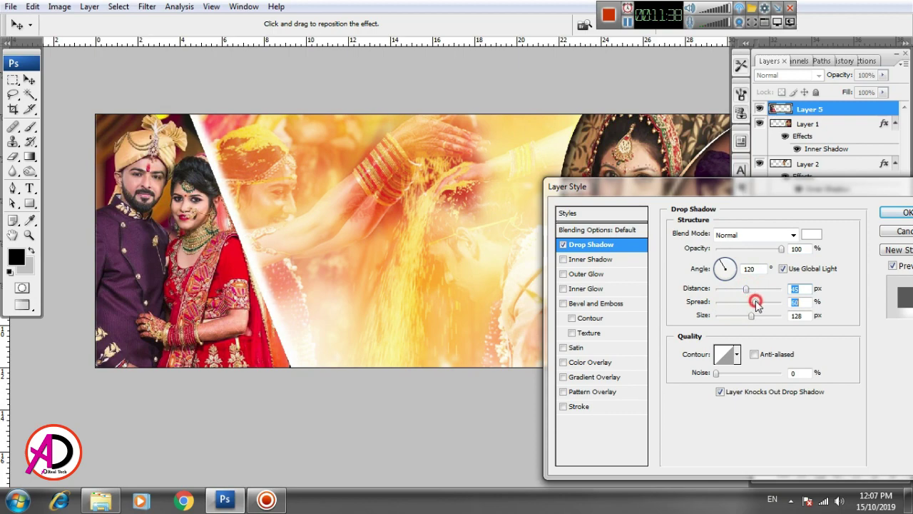
pyautogui.click(898, 213)
pyautogui.moveTo(422, 303); pyautogui.dragTo(400, 306)
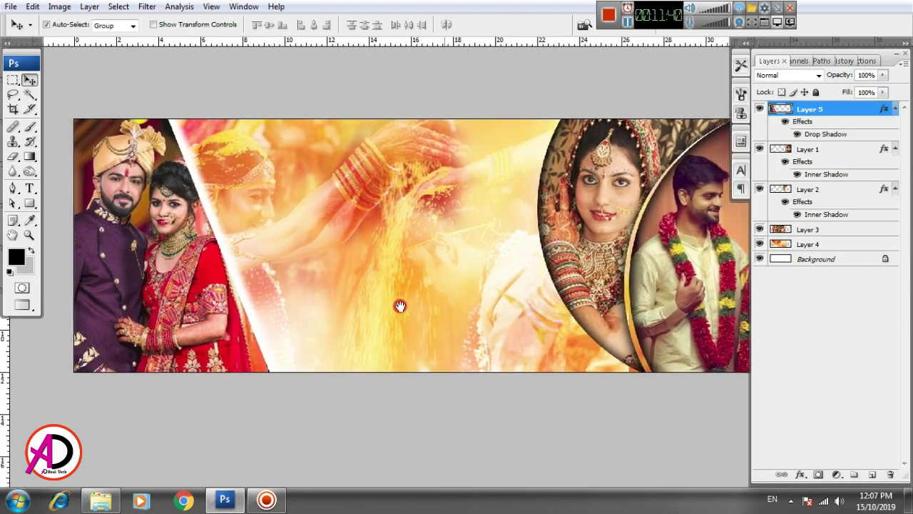
pyautogui.scroll(-2, 261, 343)
pyautogui.scroll(1, 231, 302)
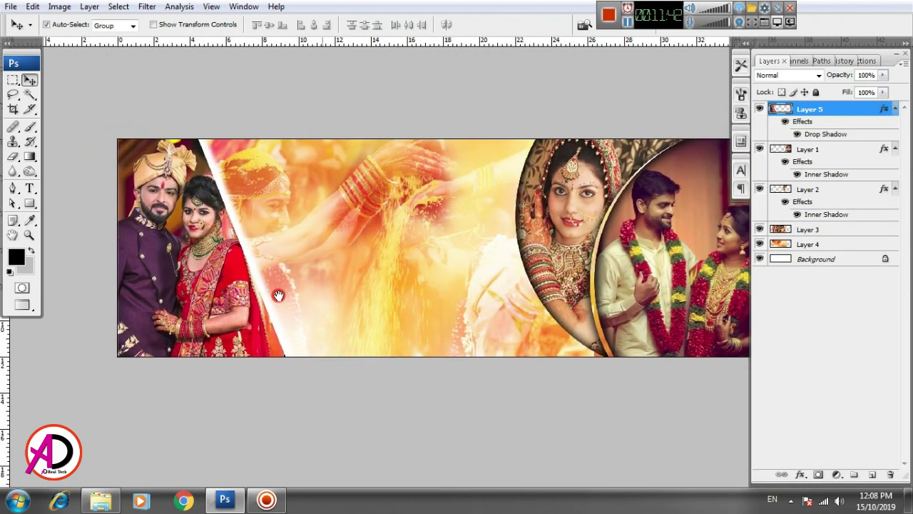
pyautogui.scroll(-1, 316, 361)
pyautogui.scroll(1, 321, 354)
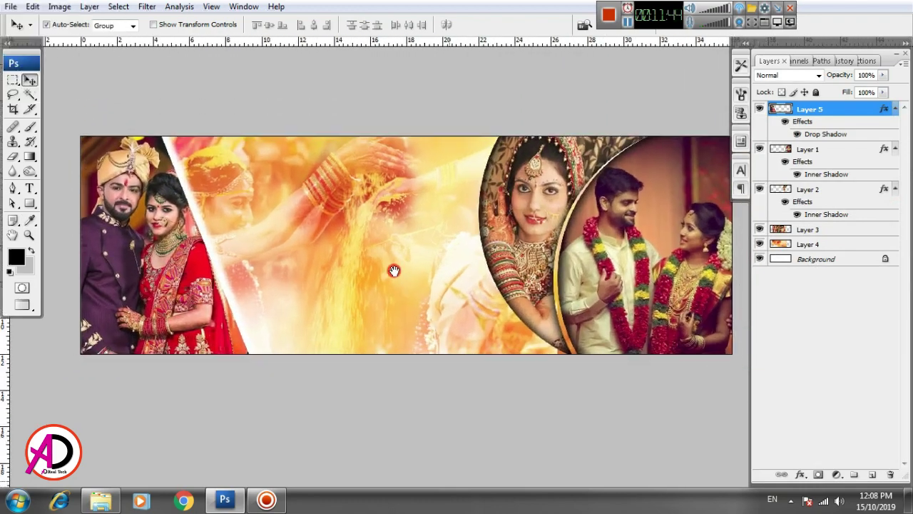
pyautogui.scroll(-1, 394, 274)
pyautogui.scroll(1, 327, 271)
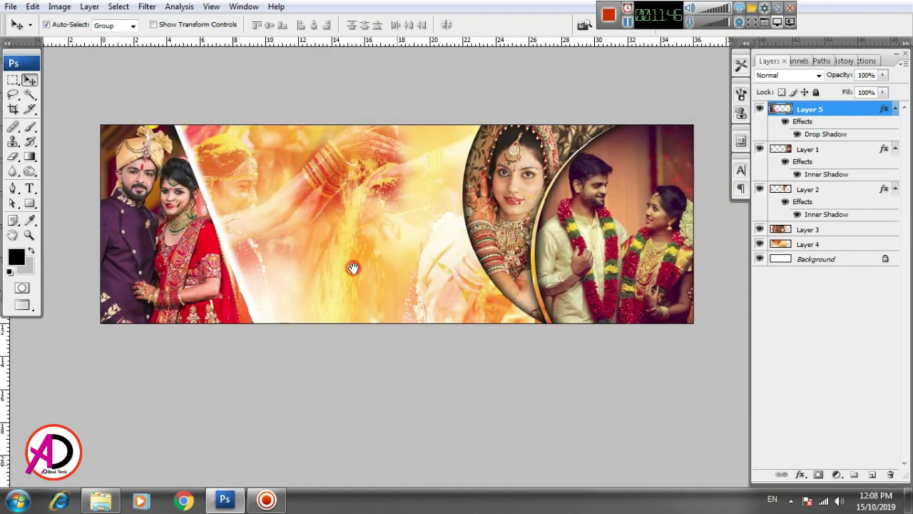
pyautogui.scroll(1, 250, 235)
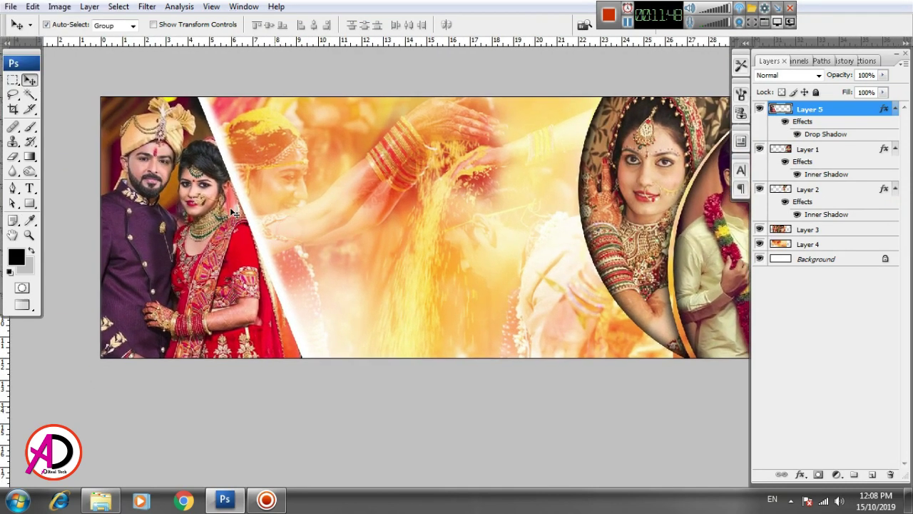
# Step: Draw a black circle with the Ellipse Tool and move it onto the bride's shoulder
pyautogui.click(28, 203)
pyautogui.click(77, 228)
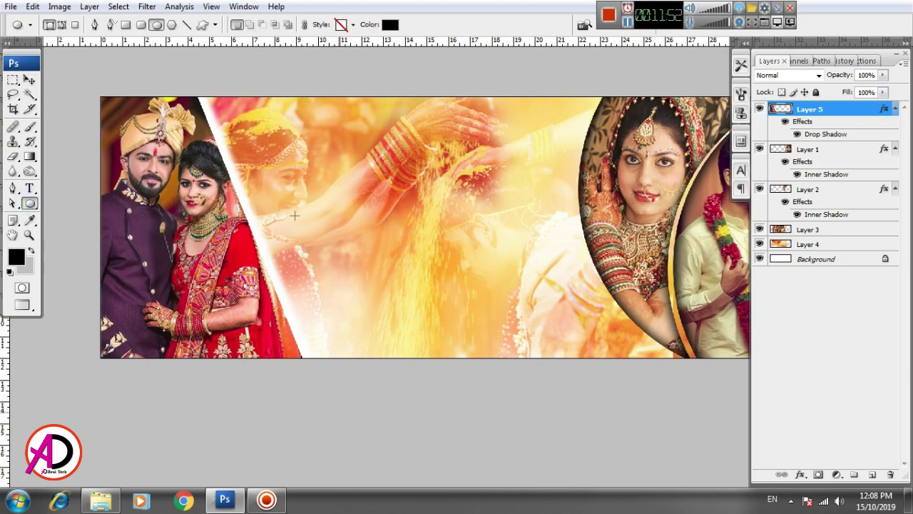
pyautogui.moveTo(286, 195); pyautogui.dragTo(373, 280)
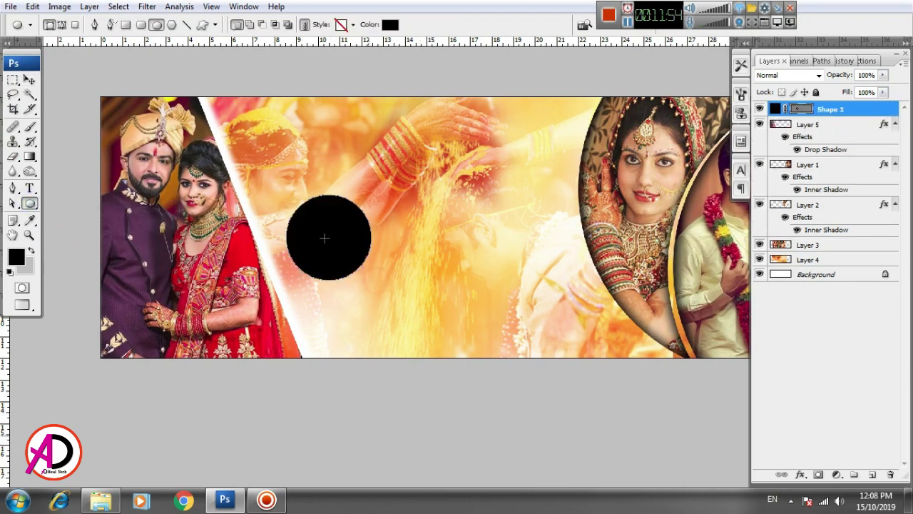
pyautogui.click(28, 79)
pyautogui.moveTo(348, 233)
pyautogui.mouseDown()
pyautogui.moveTo(264, 239)
pyautogui.moveTo(269, 218)
pyautogui.moveTo(263, 230)
pyautogui.mouseUp()
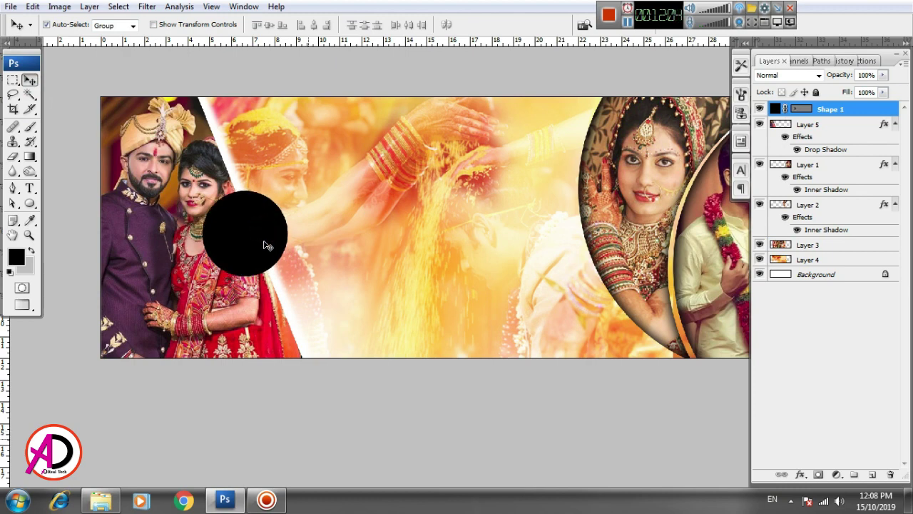
# Step: Scale the circle up to 109% and Alt-drag a copy to its right
pyautogui.hotkey('ctrl', 't')
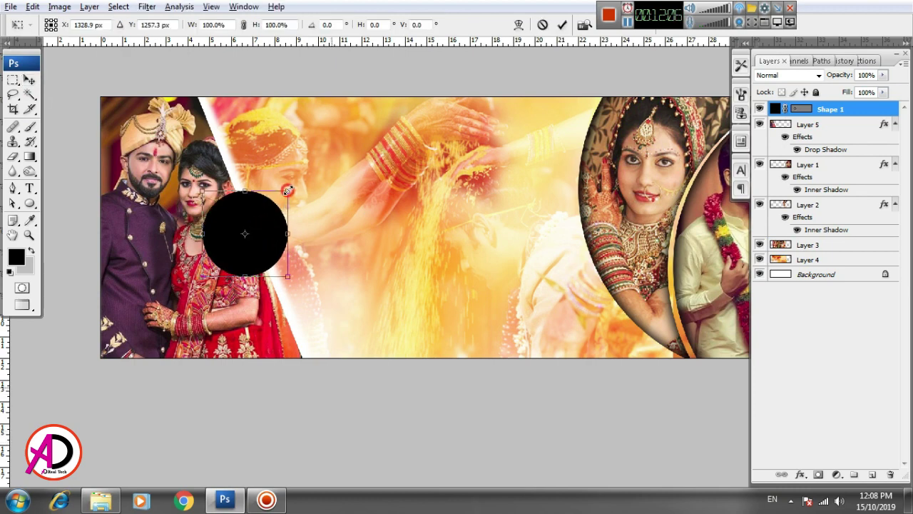
pyautogui.moveTo(288, 191)
pyautogui.mouseDown()
pyautogui.moveTo(296, 183)
pyautogui.moveTo(268, 218)
pyautogui.mouseUp()
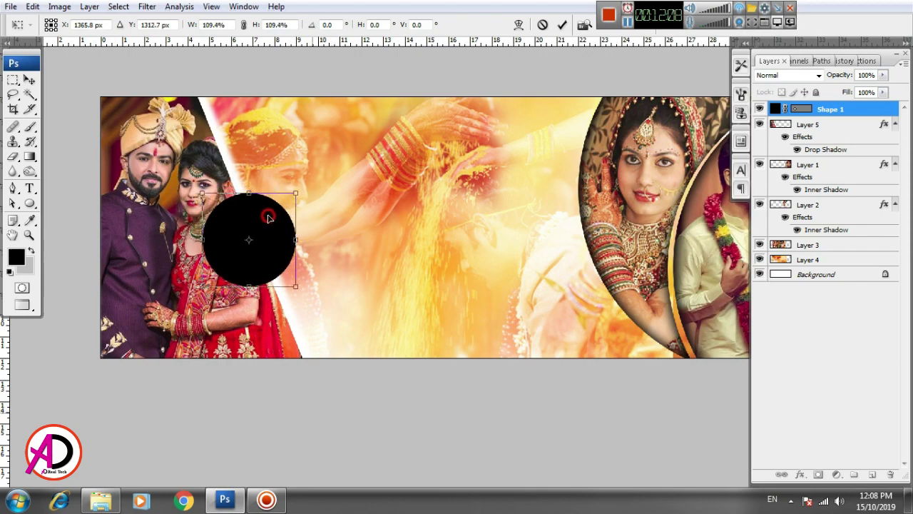
pyautogui.press('Return')
pyautogui.scroll(2, 277, 248)
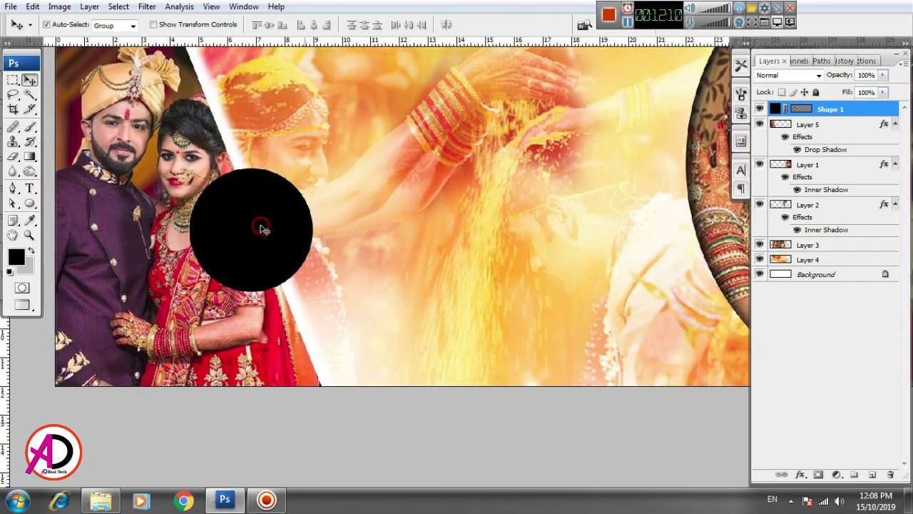
pyautogui.keyDown('alt'); pyautogui.moveTo(262, 228); pyautogui.dragTo(401, 234); pyautogui.keyUp('alt')
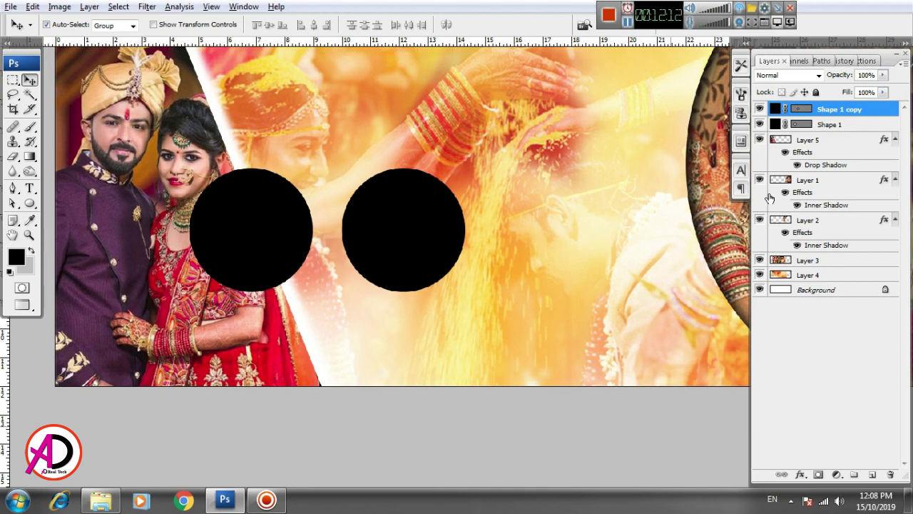
# Step: Check the circle copy's fill colour without changing it, then select Shape 1
pyautogui.doubleClick(776, 109)
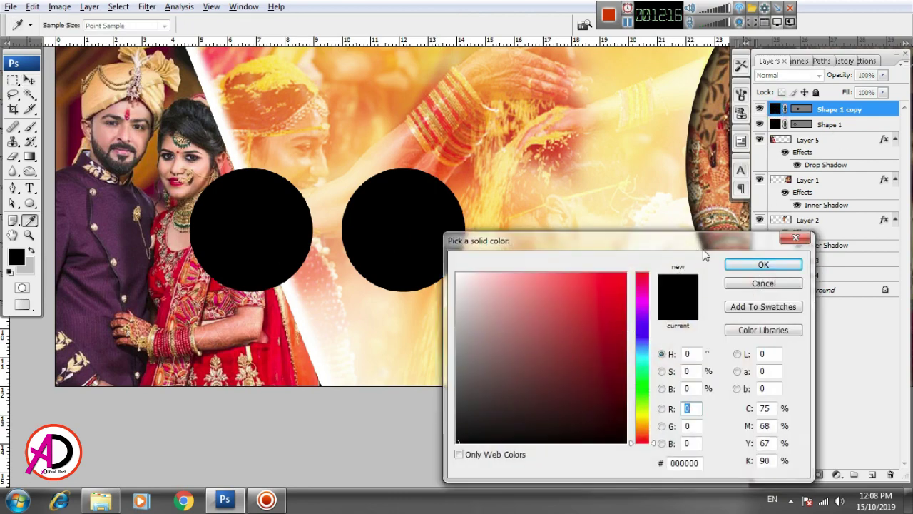
pyautogui.click(758, 285)
pyautogui.press('v')
pyautogui.click(261, 205)
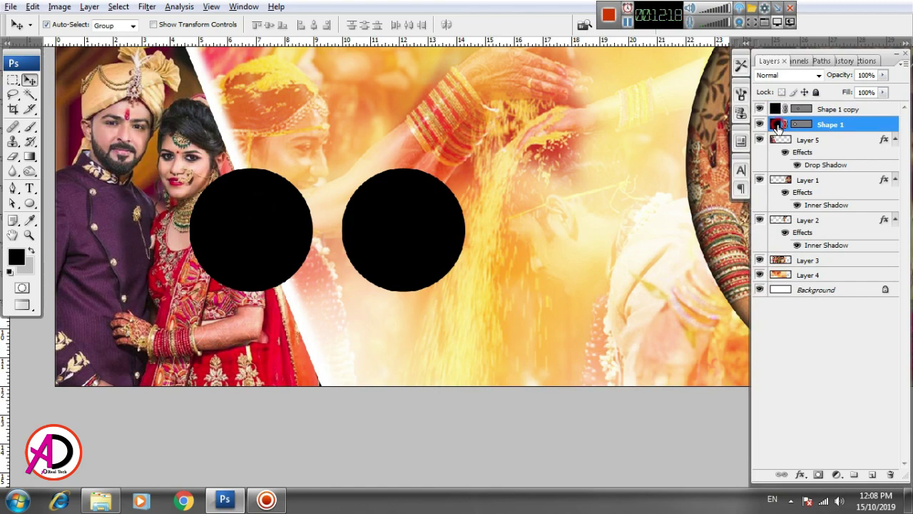
# Step: Try out several red and green fill colours for Shape 1 in the Color Picker
pyautogui.doubleClick(776, 124)
pyautogui.click(573, 311)
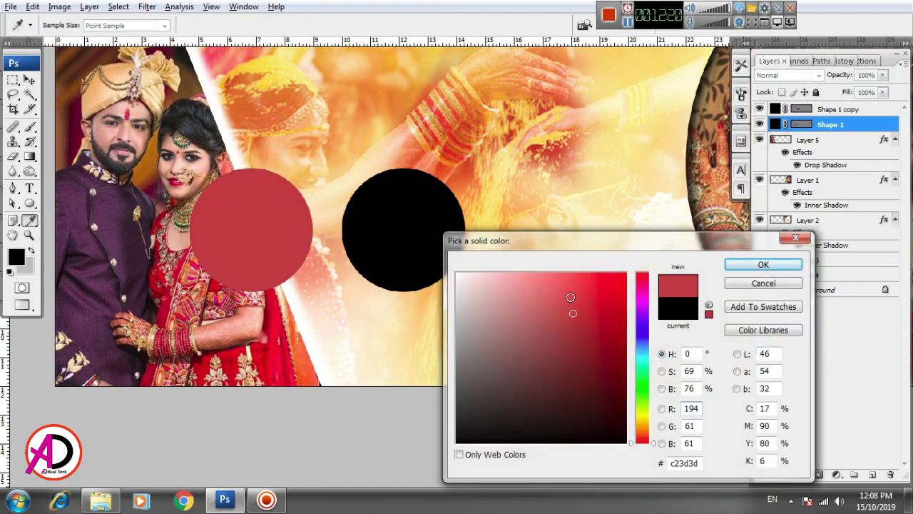
pyautogui.click(641, 404)
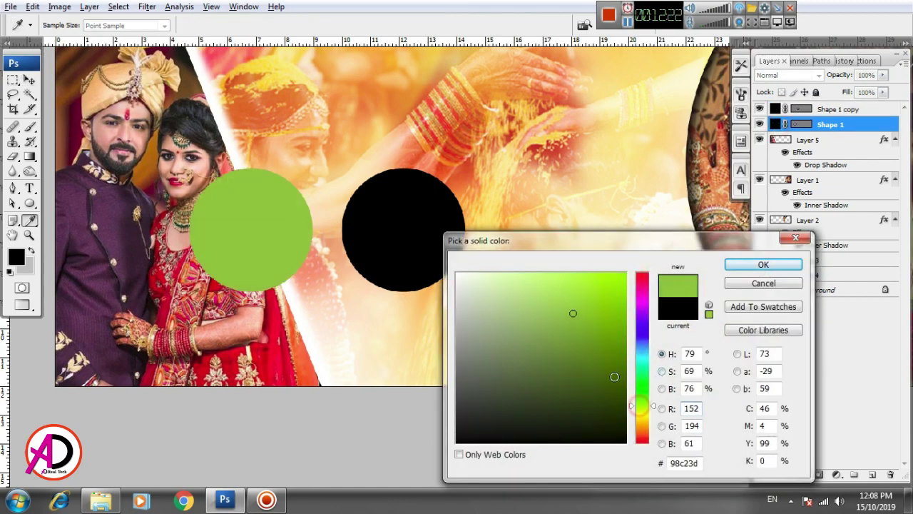
pyautogui.click(605, 357)
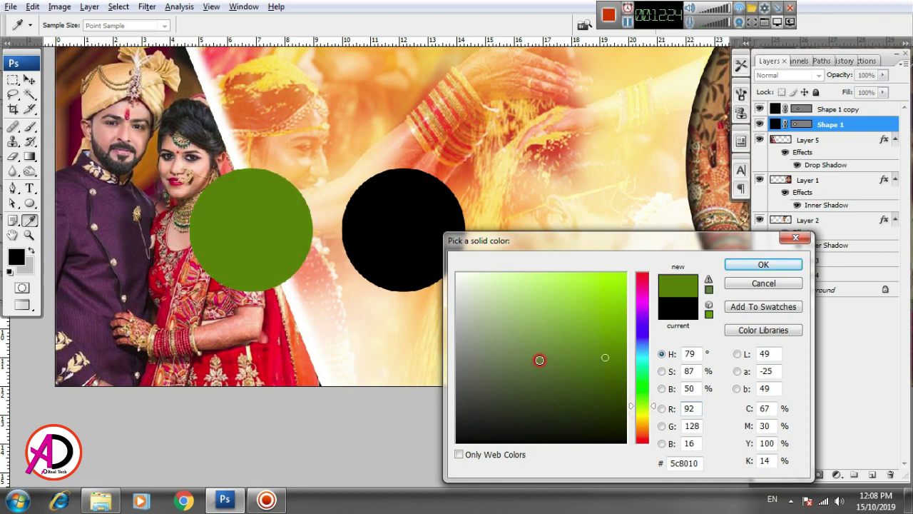
pyautogui.click(526, 342)
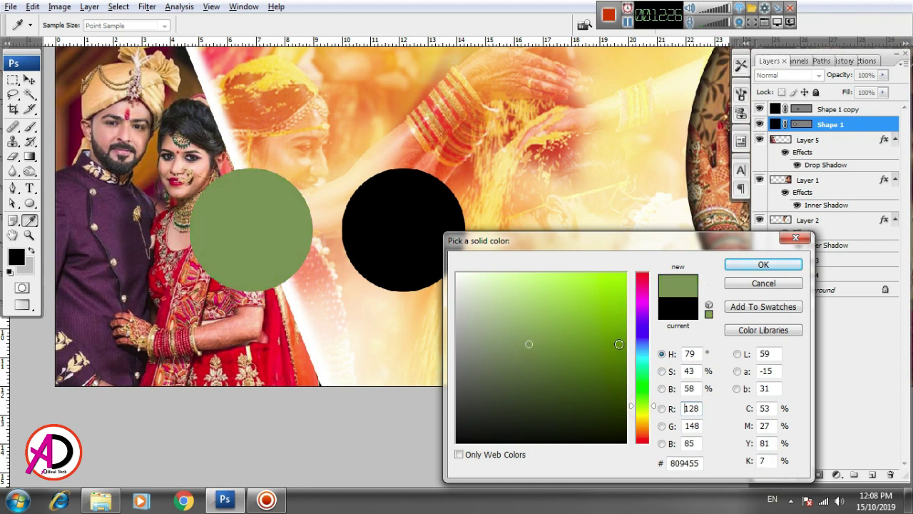
pyautogui.click(623, 343)
pyautogui.click(622, 330)
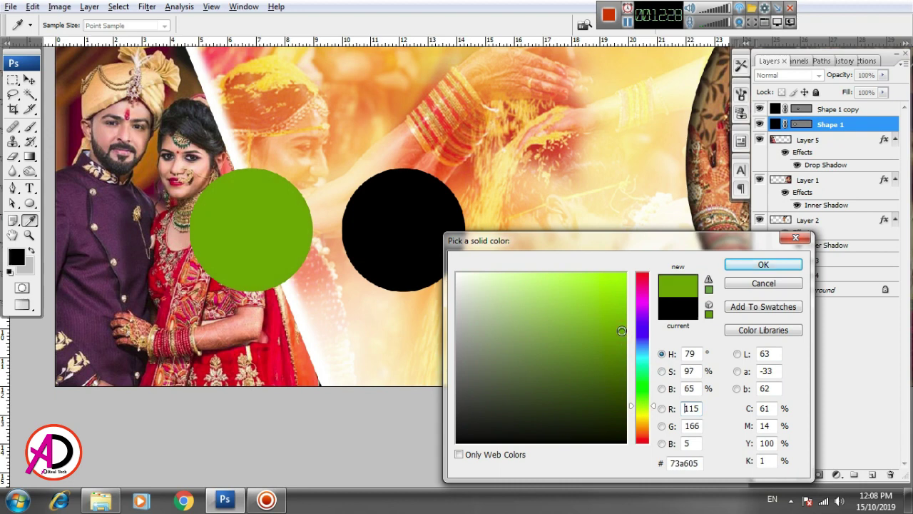
pyautogui.click(626, 322)
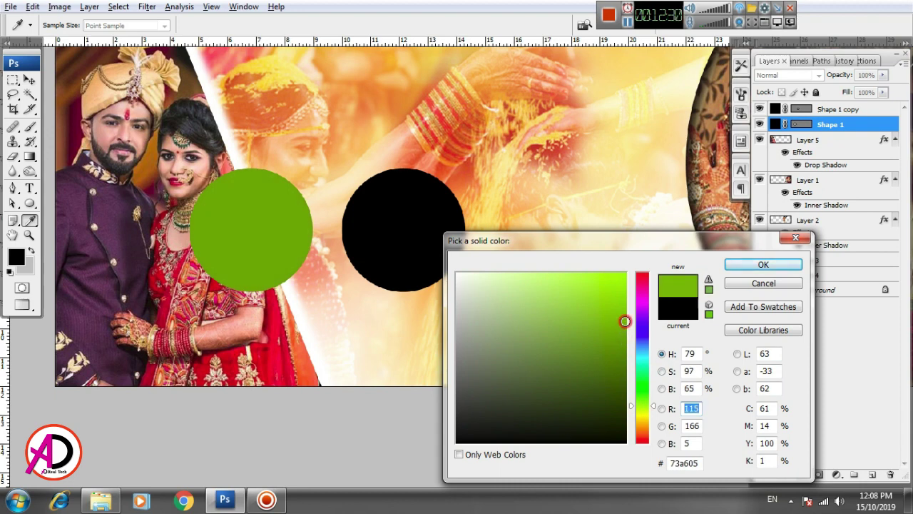
pyautogui.click(581, 309)
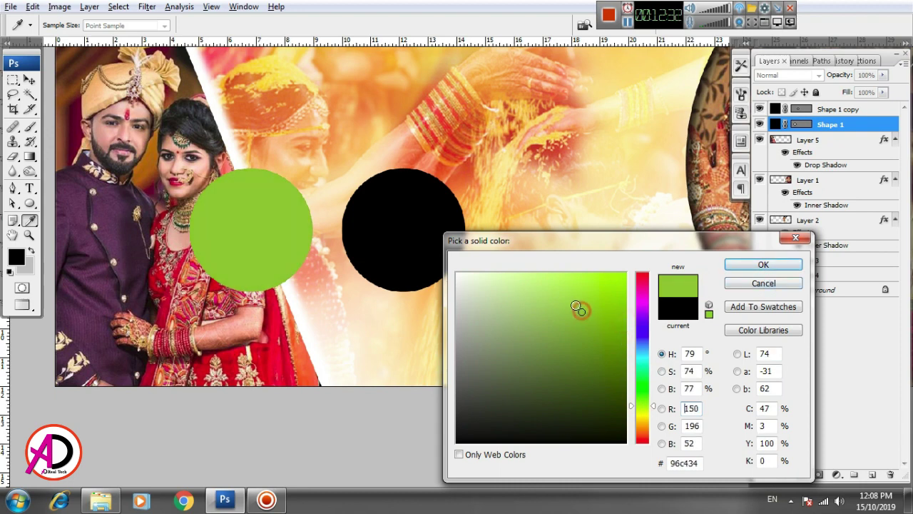
pyautogui.click(562, 300)
pyautogui.click(521, 335)
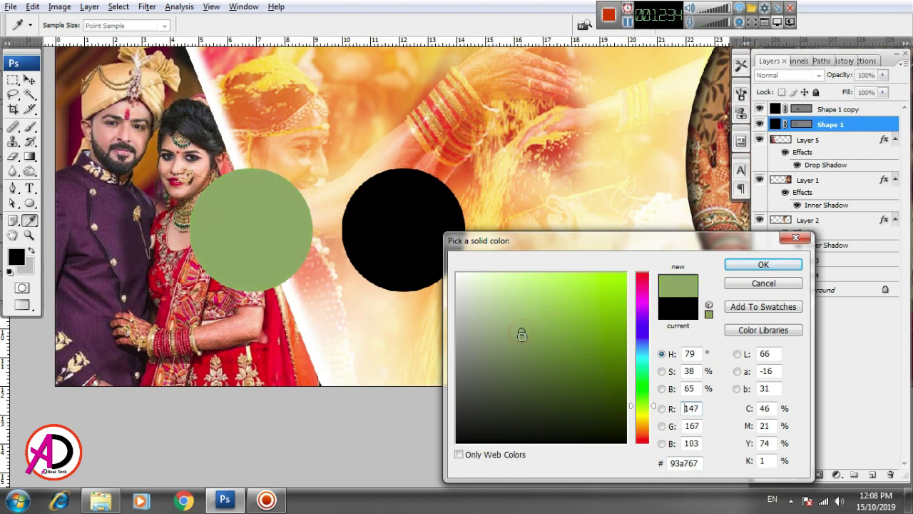
pyautogui.click(507, 301)
pyautogui.click(507, 324)
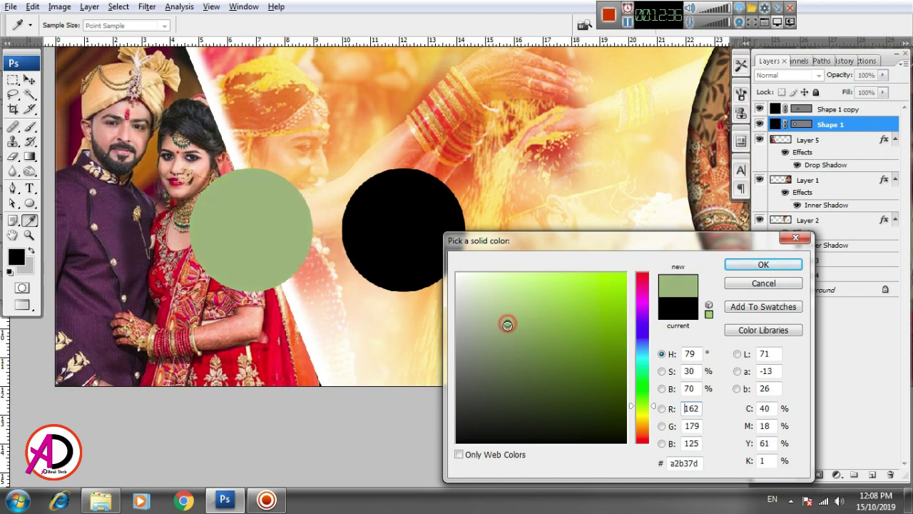
# Step: Set Shape 1's fill to dark maroon #7b1818 and place the black copy exactly over it
pyautogui.moveTo(640, 300); pyautogui.dragTo(643, 265)
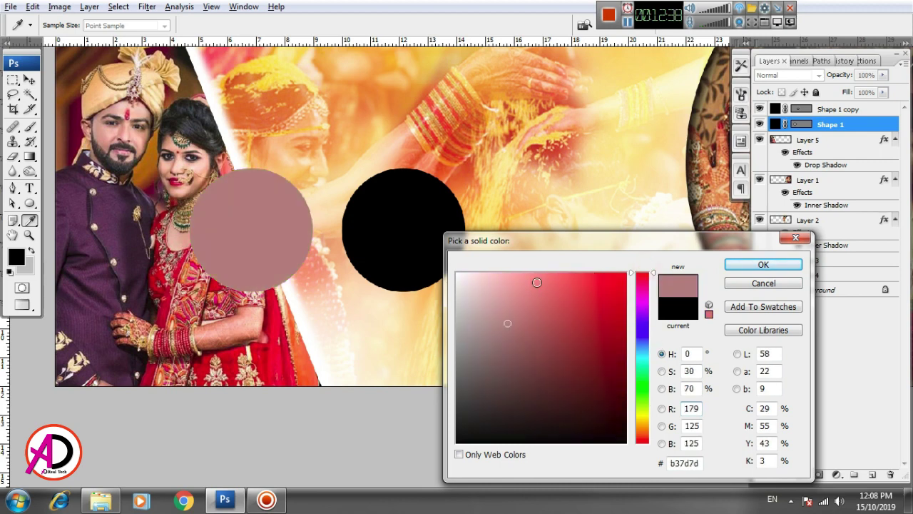
pyautogui.click(537, 283)
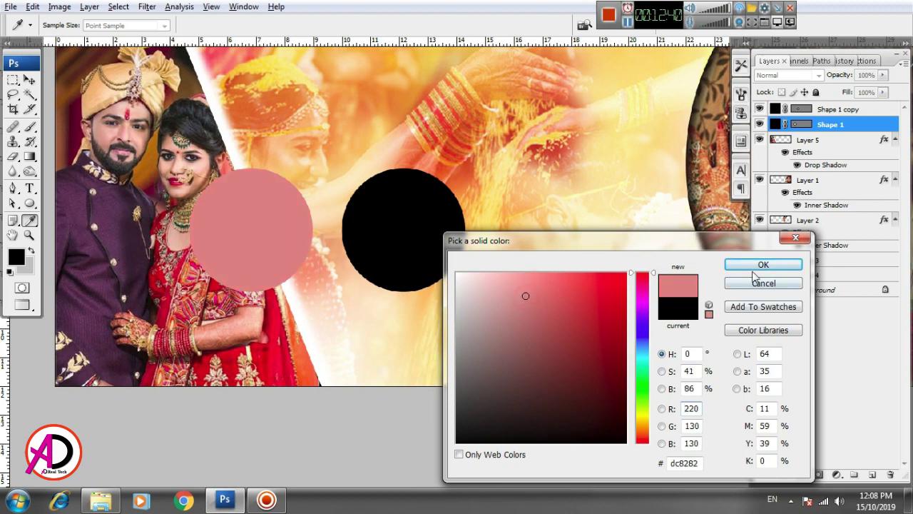
pyautogui.click(593, 360)
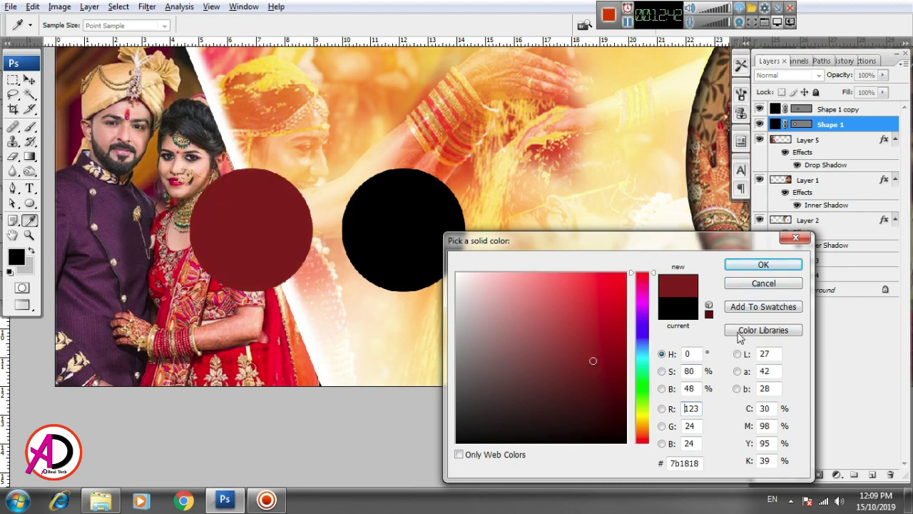
pyautogui.click(762, 264)
pyautogui.press('v')
pyautogui.moveTo(434, 253)
pyautogui.mouseDown()
pyautogui.moveTo(339, 259)
pyautogui.moveTo(286, 251)
pyautogui.mouseUp()
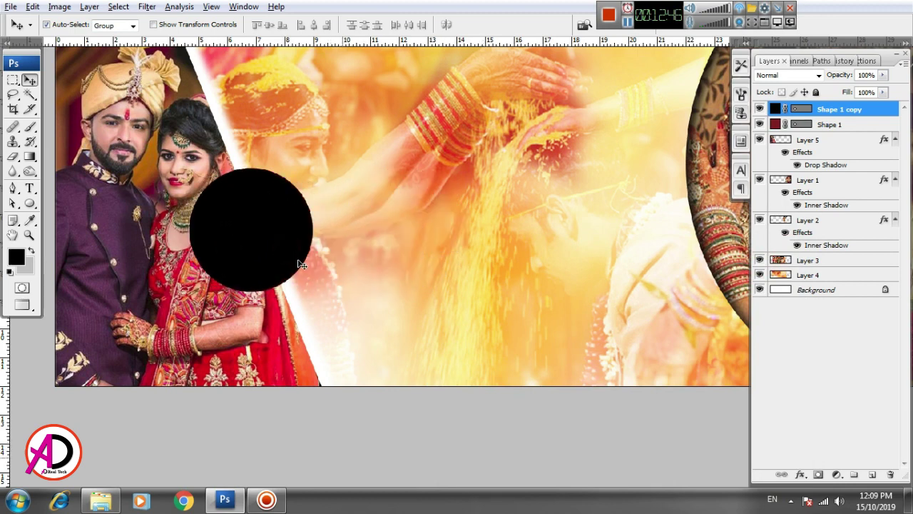
# Step: Scale the black circle to 80% to reveal a maroon ring, then pick the kissing couple photo
pyautogui.hotkey('ctrl', 't')
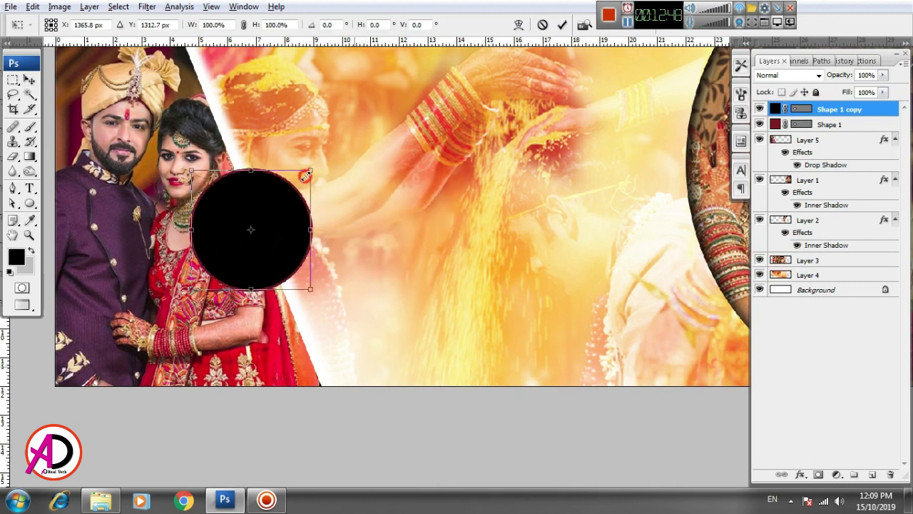
pyautogui.moveTo(315, 170); pyautogui.dragTo(303, 181)
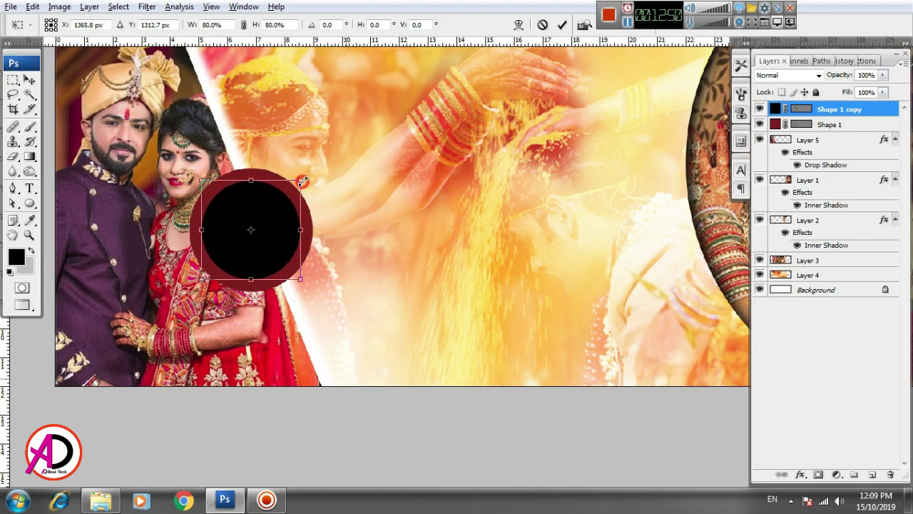
pyautogui.doubleClick(272, 230)
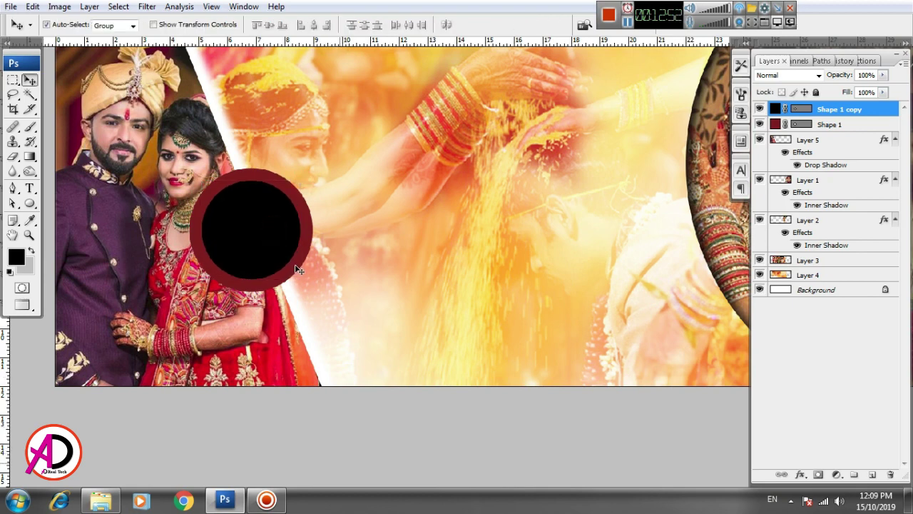
pyautogui.press('Down')
pyautogui.press('Down')
pyautogui.click(100, 499)
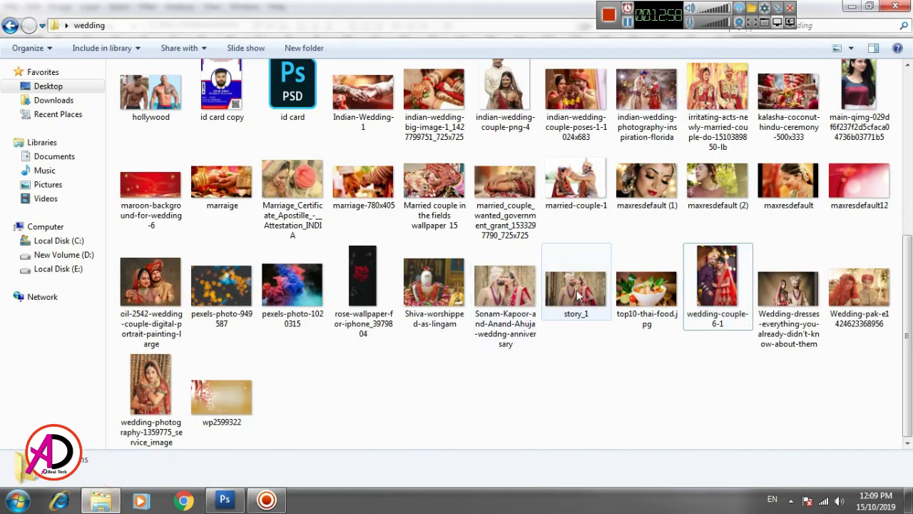
pyautogui.click(524, 301)
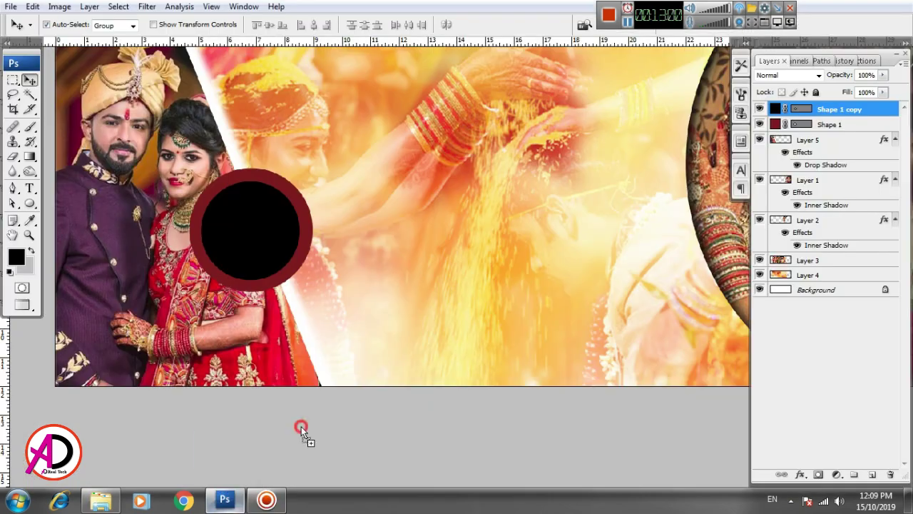
# Step: Paste the kissing couple photo as Layer 6, fit it over the circle, and clip it inside
pyautogui.moveTo(228, 497); pyautogui.dragTo(360, 269)
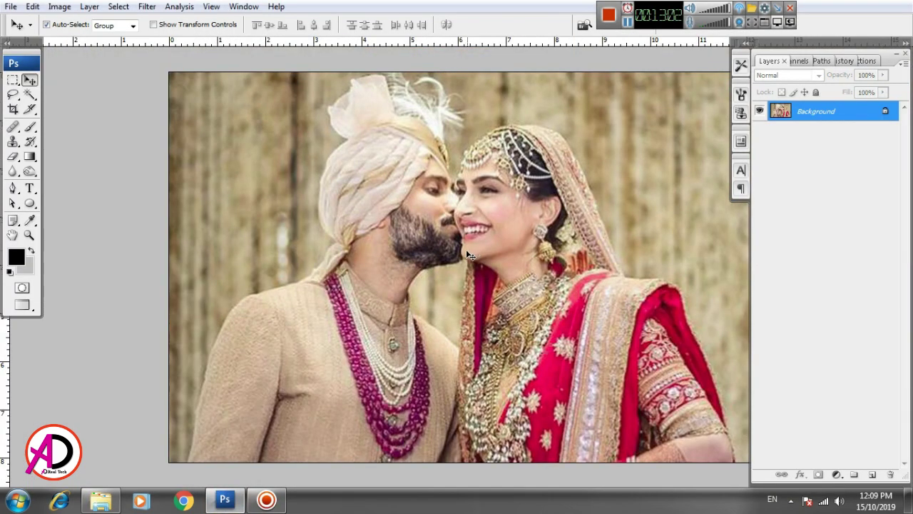
pyautogui.hotkey('ctrl', 'Tab')
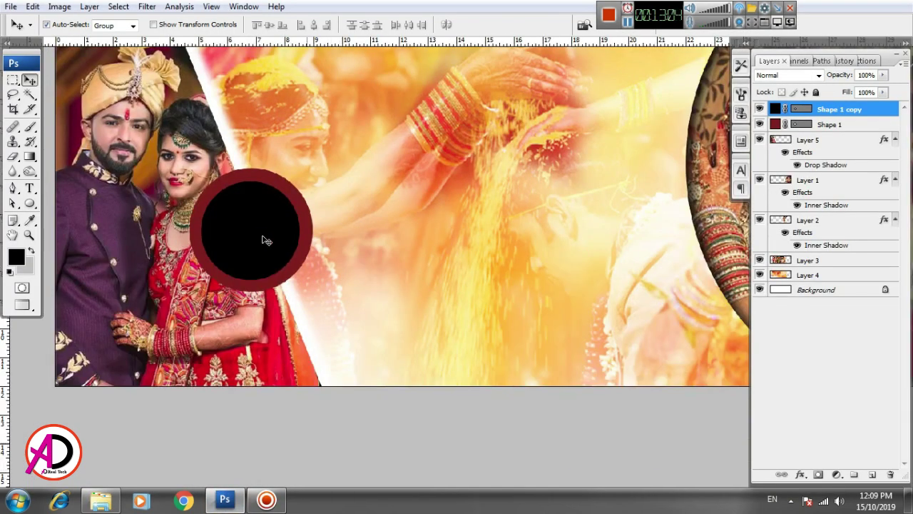
pyautogui.hotkey('ctrl', 'v')
pyautogui.hotkey('ctrl', 't')
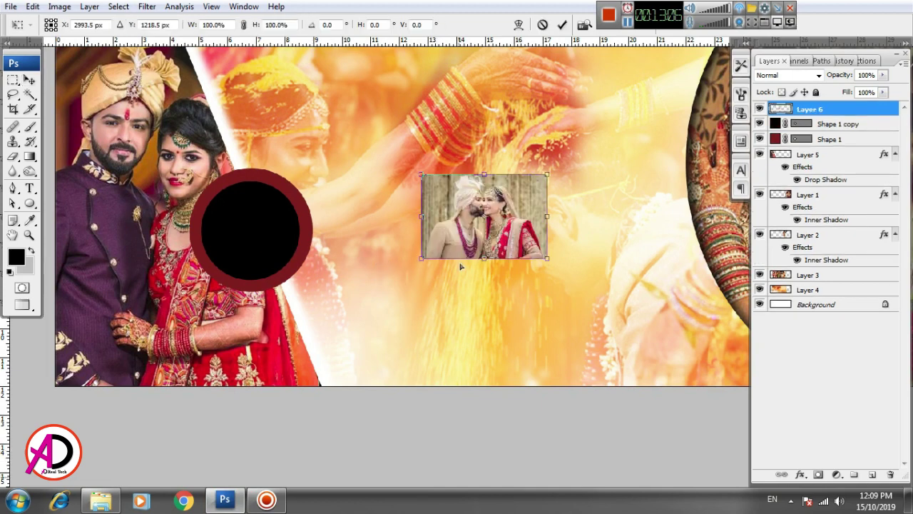
pyautogui.moveTo(519, 220); pyautogui.dragTo(285, 233)
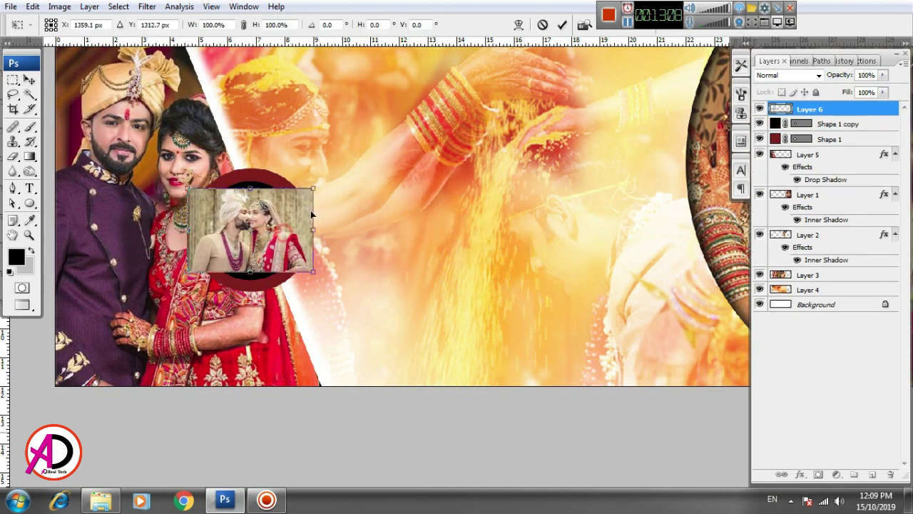
pyautogui.moveTo(313, 191); pyautogui.dragTo(326, 179)
pyautogui.press('Return')
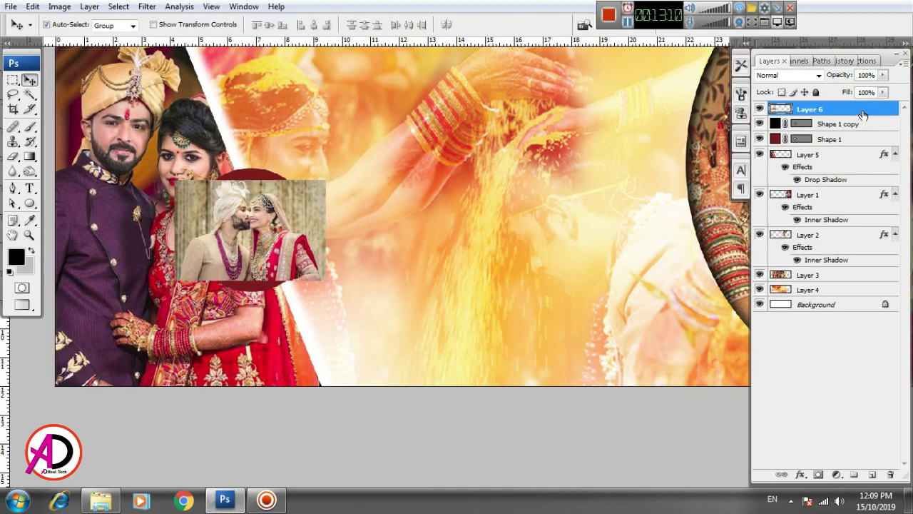
pyautogui.rightClick(862, 108)
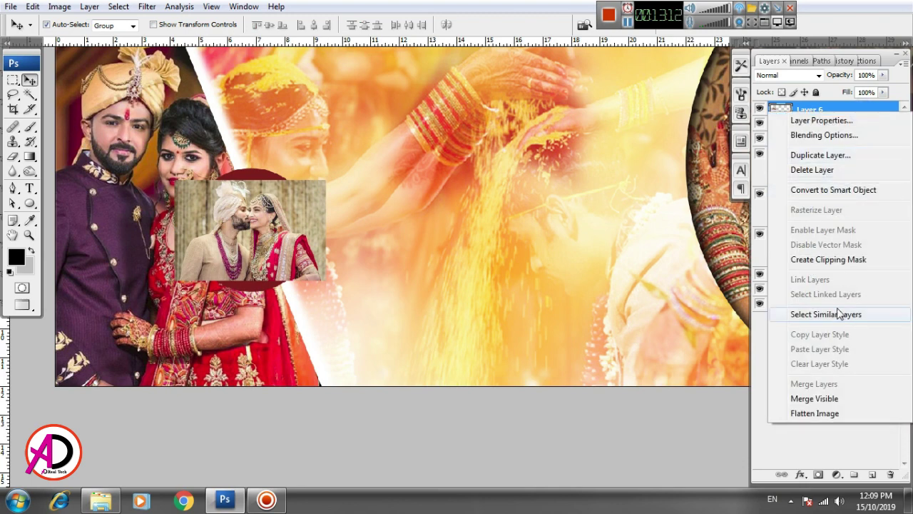
pyautogui.click(829, 260)
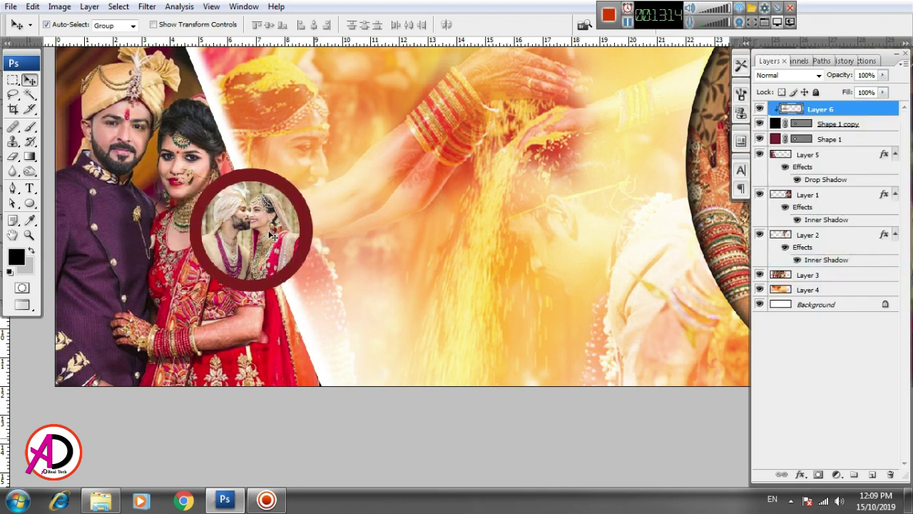
pyautogui.rightClick(856, 112)
# Step: Give the round couple photo a 24 px white outside stroke
pyautogui.click(840, 383)
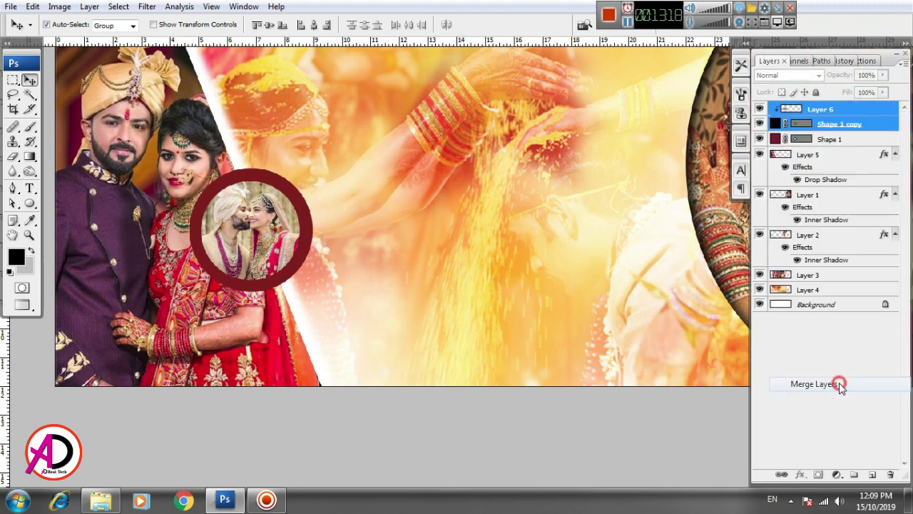
pyautogui.click(799, 475)
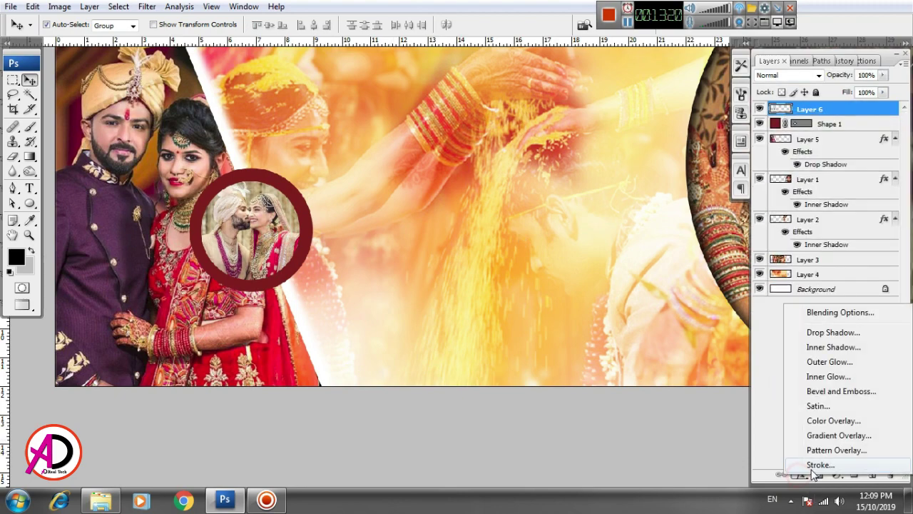
pyautogui.click(775, 465)
pyautogui.click(705, 321)
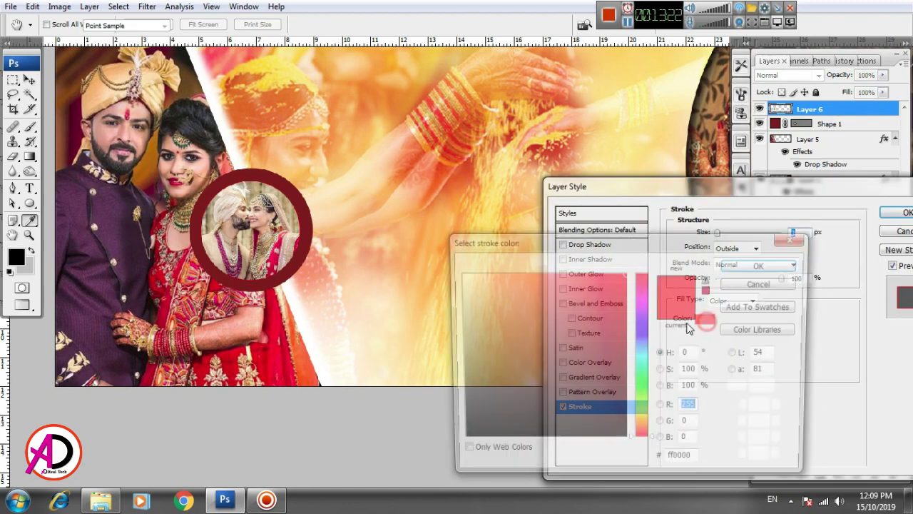
pyautogui.click(421, 264)
pyautogui.click(764, 265)
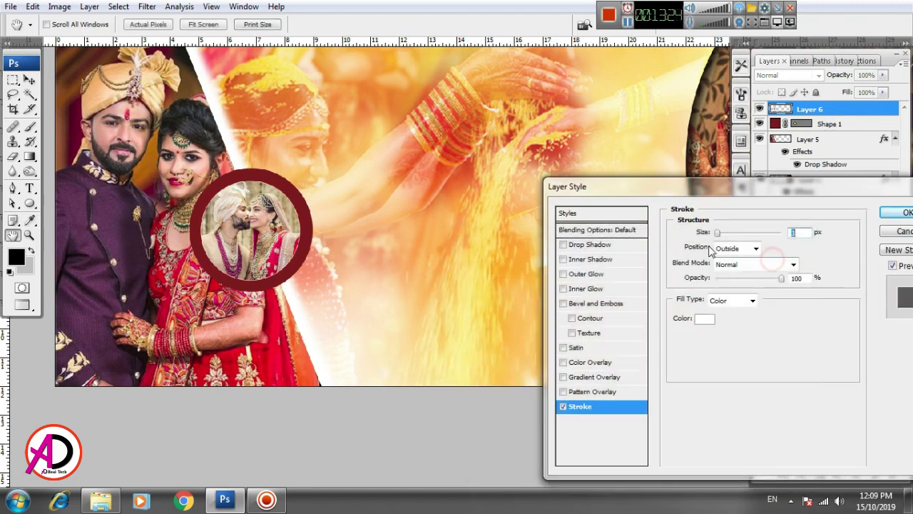
pyautogui.moveTo(717, 236); pyautogui.dragTo(727, 235)
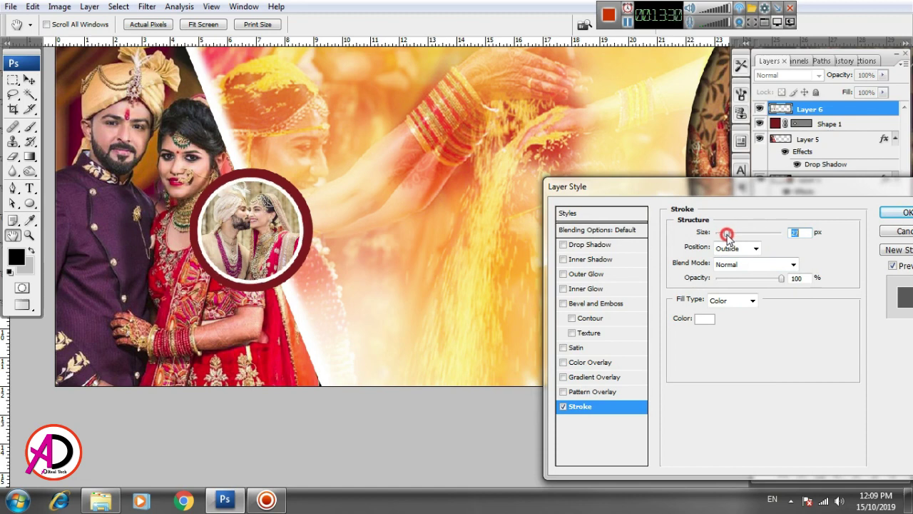
pyautogui.click(903, 212)
# Step: Bring the whole collage into view and select the left photo layer
pyautogui.press('v')
pyautogui.moveTo(427, 251); pyautogui.dragTo(421, 219)
pyautogui.click(272, 317)
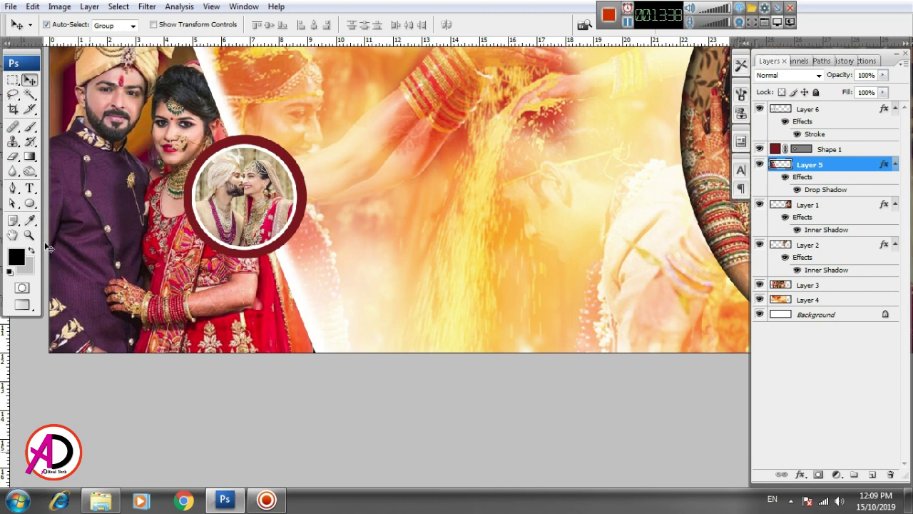
# Step: Duplicate the maroon circle, scale the copy to 50%, and move it to the bottom edge
pyautogui.click(302, 225)
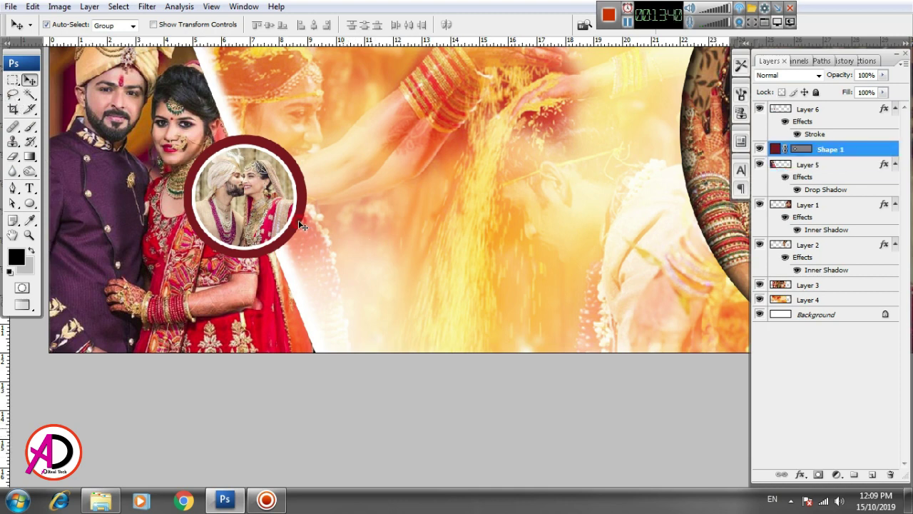
pyautogui.moveTo(300, 225); pyautogui.dragTo(469, 237)
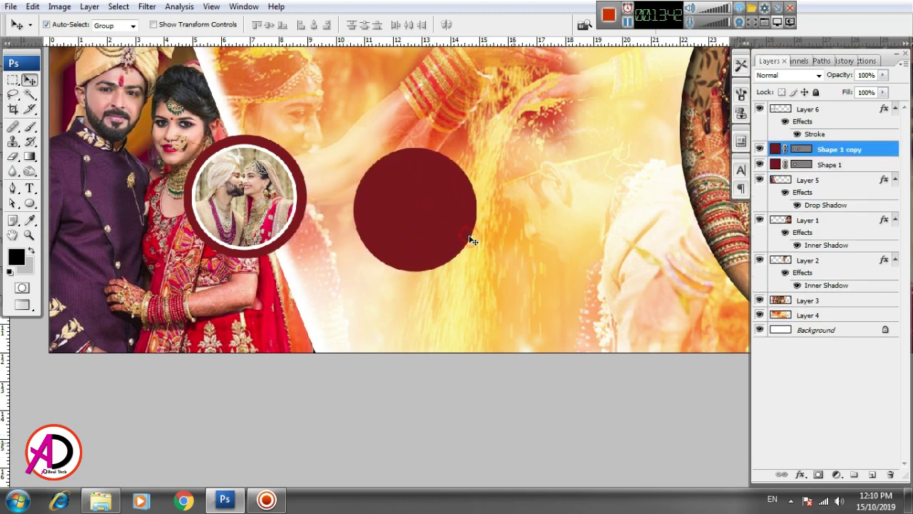
pyautogui.hotkey('ctrl', 't')
pyautogui.moveTo(477, 148); pyautogui.dragTo(448, 179)
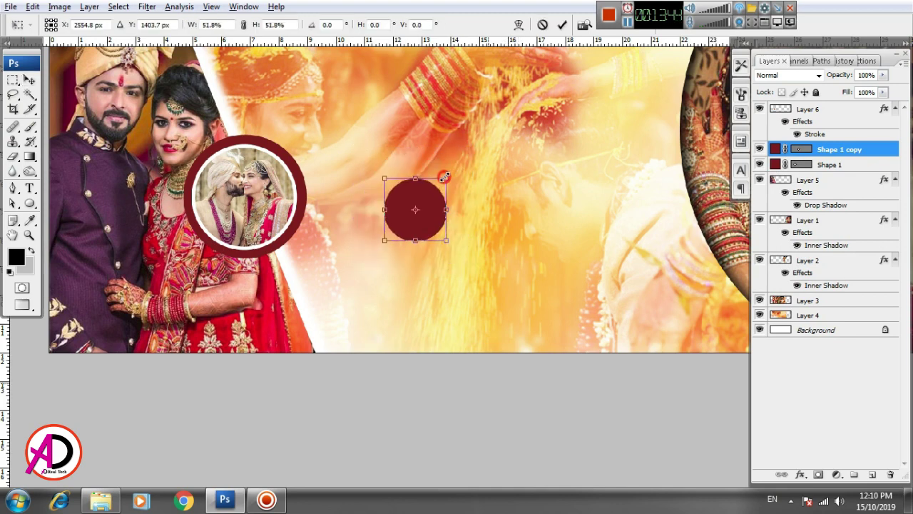
pyautogui.moveTo(428, 232); pyautogui.dragTo(323, 344)
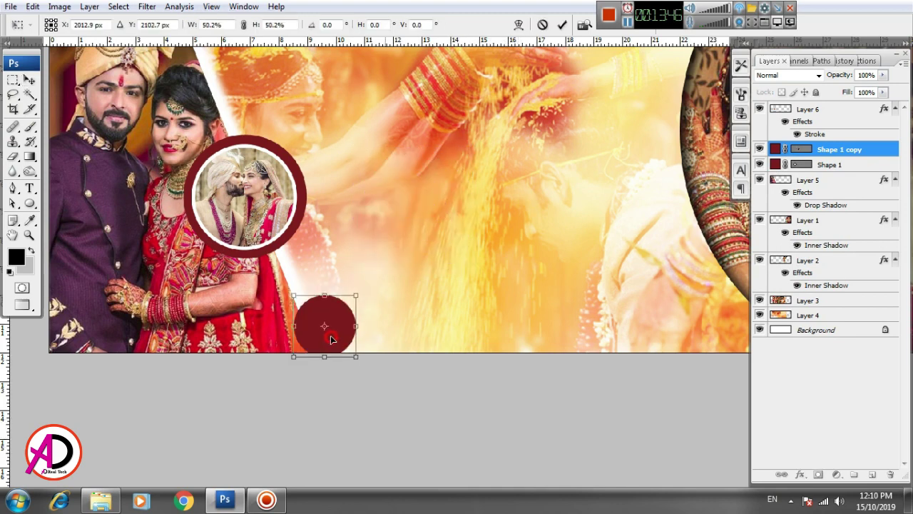
pyautogui.press('Return')
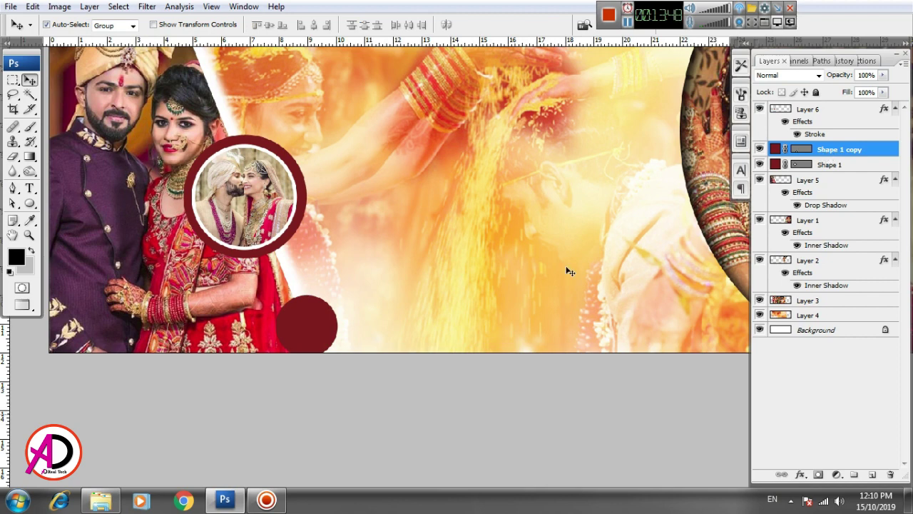
# Step: Stack the small maroon circle below Layer 5 and fine-tune its position behind the left photo
pyautogui.moveTo(842, 162); pyautogui.dragTo(848, 206)
pyautogui.moveTo(336, 326)
pyautogui.mouseDown()
pyautogui.moveTo(355, 314)
pyautogui.moveTo(343, 318)
pyautogui.moveTo(323, 295)
pyautogui.moveTo(314, 314)
pyautogui.mouseUp()
pyautogui.click(391, 309)
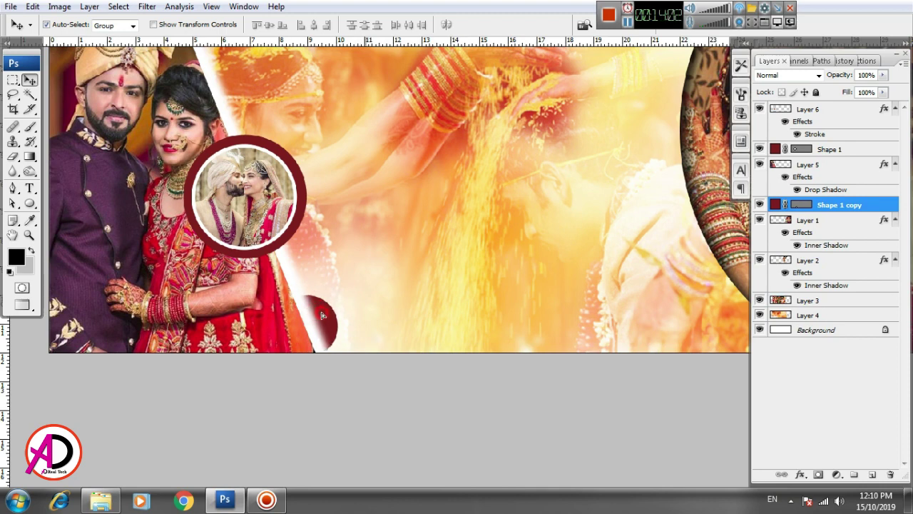
pyautogui.moveTo(322, 314); pyautogui.dragTo(324, 314)
# Step: Change the small circle's fill from maroon to a light purple
pyautogui.doubleClick(776, 205)
pyautogui.click(570, 289)
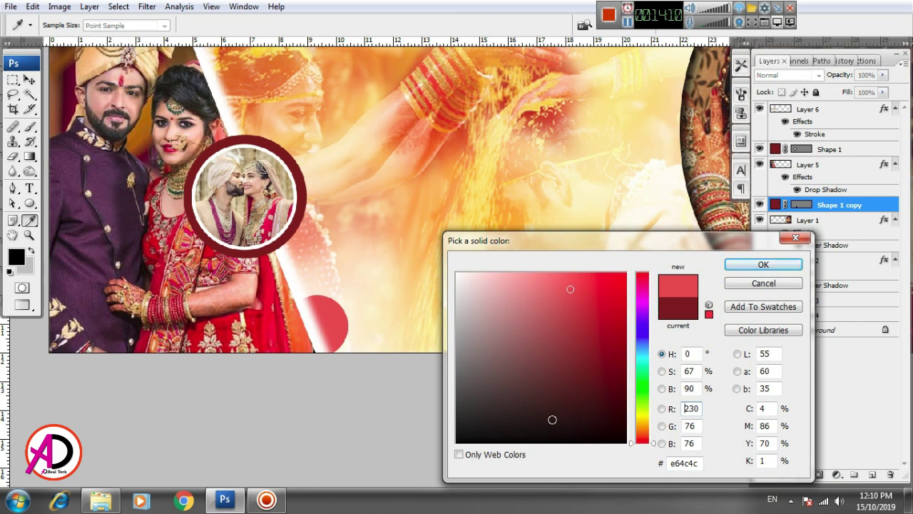
pyautogui.click(642, 326)
pyautogui.click(595, 284)
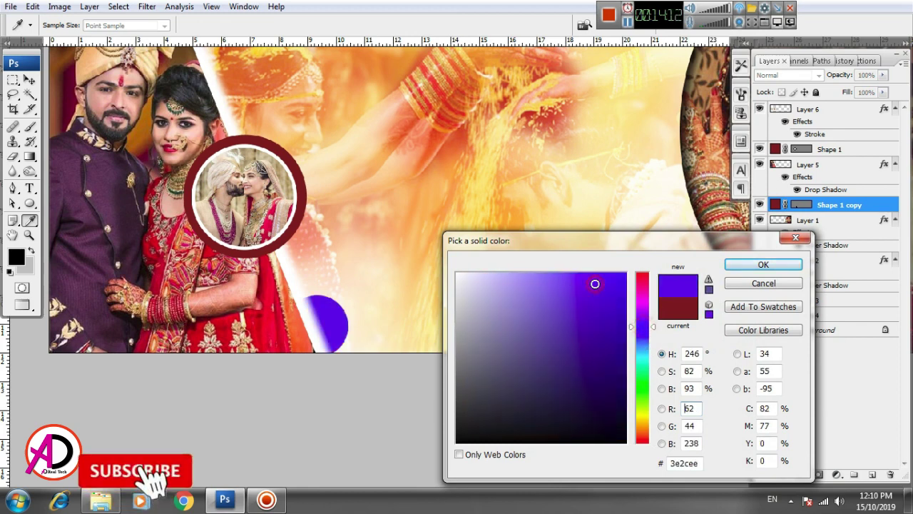
pyautogui.click(533, 277)
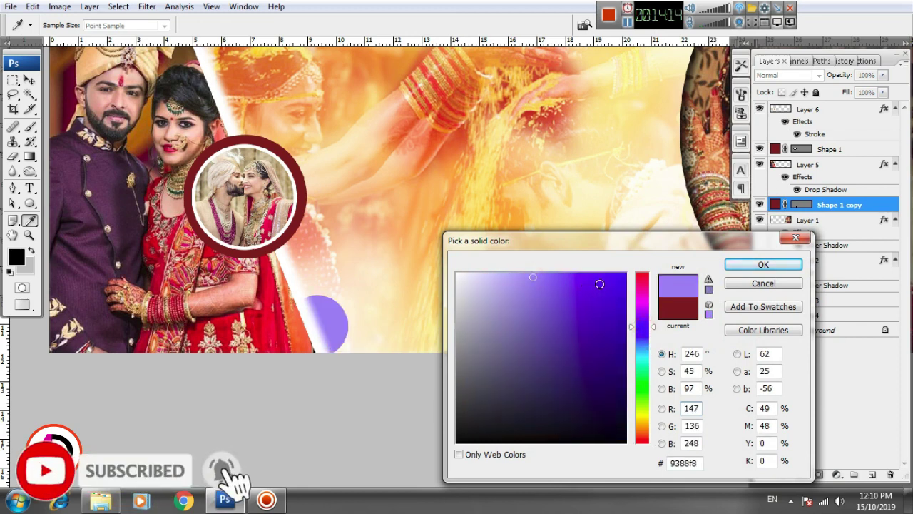
pyautogui.moveTo(599, 283); pyautogui.dragTo(642, 272)
pyautogui.click(799, 265)
# Step: Lower the purple circle's layer opacity to 42%
pyautogui.click(883, 75)
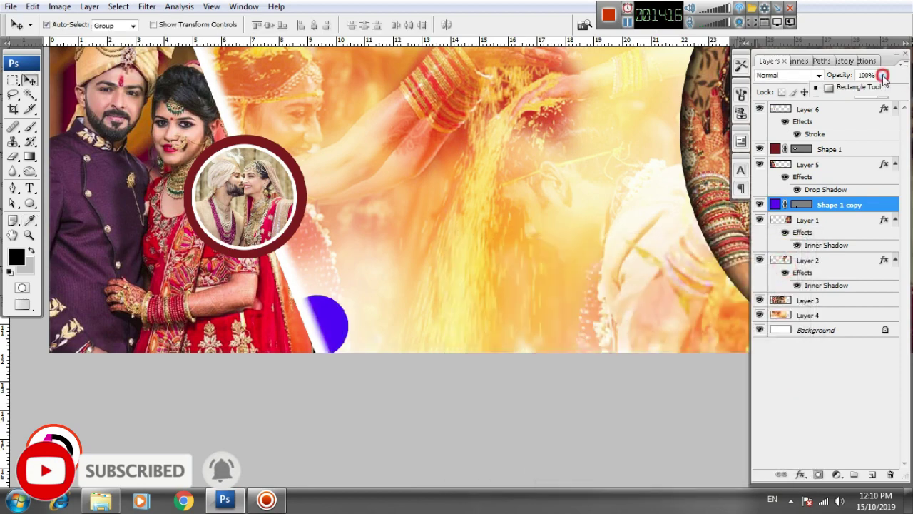
pyautogui.moveTo(884, 91); pyautogui.dragTo(841, 92)
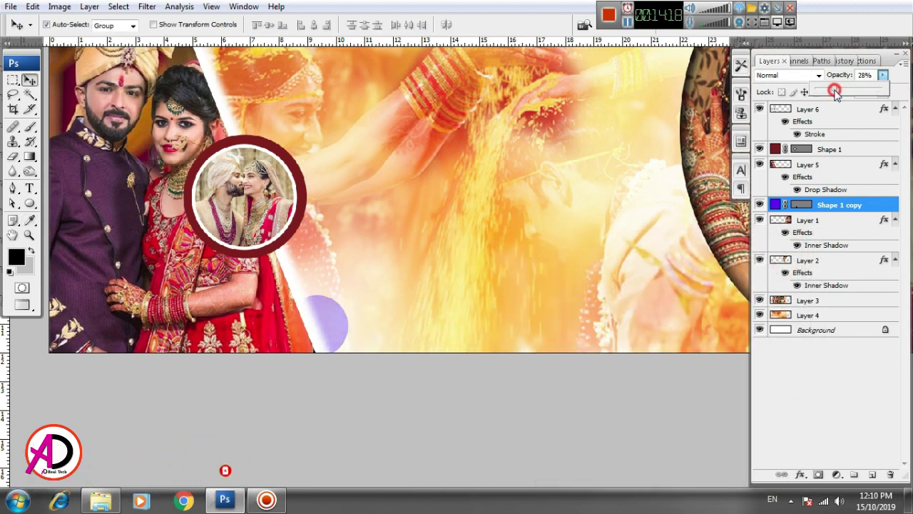
pyautogui.moveTo(840, 93); pyautogui.dragTo(850, 91)
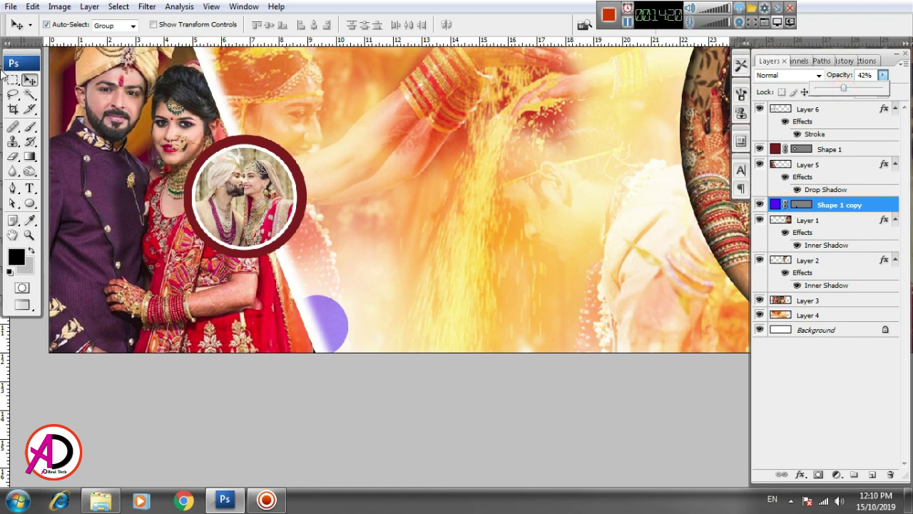
pyautogui.click(29, 80)
# Step: Duplicate the purple circle, shrink the copy slightly, and stack it beneath the original
pyautogui.moveTo(349, 326)
pyautogui.mouseDown()
pyautogui.moveTo(401, 329)
pyautogui.moveTo(350, 305)
pyautogui.mouseUp()
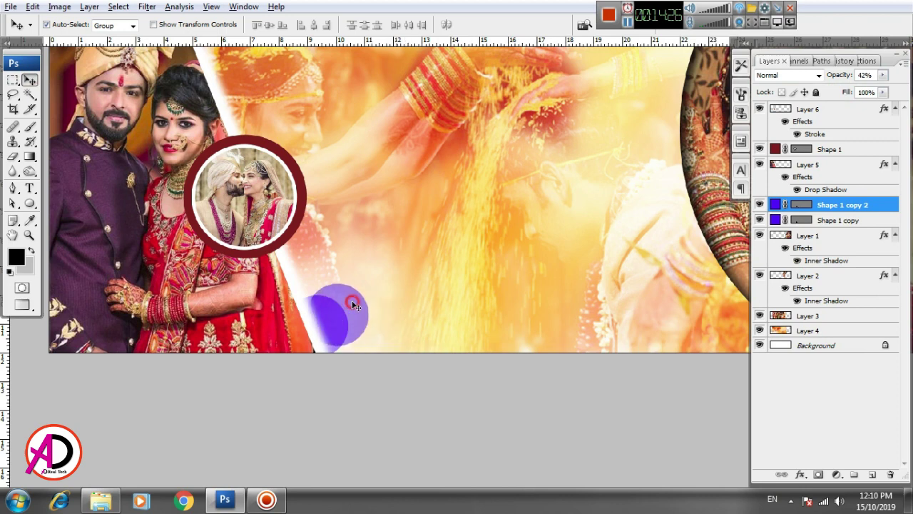
pyautogui.hotkey('ctrl', 't')
pyautogui.moveTo(369, 284); pyautogui.dragTo(360, 294)
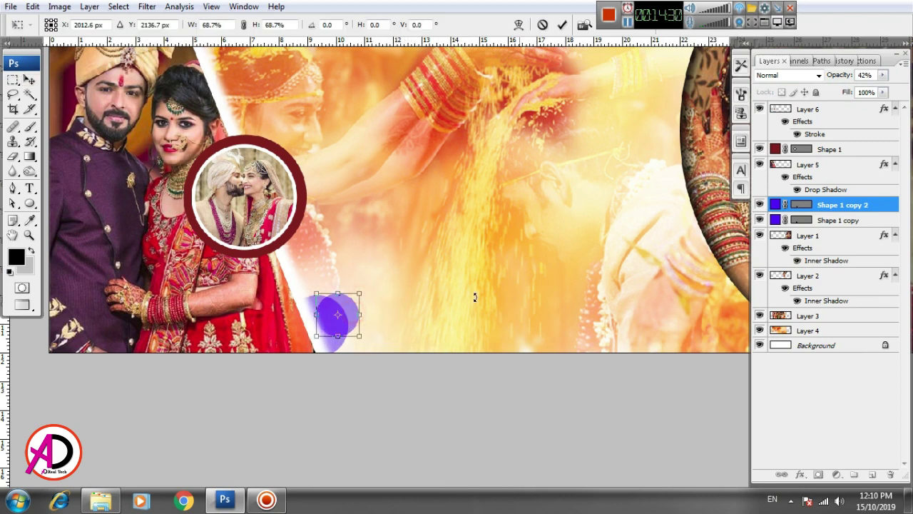
pyautogui.press('Return')
pyautogui.moveTo(863, 205); pyautogui.dragTo(864, 220)
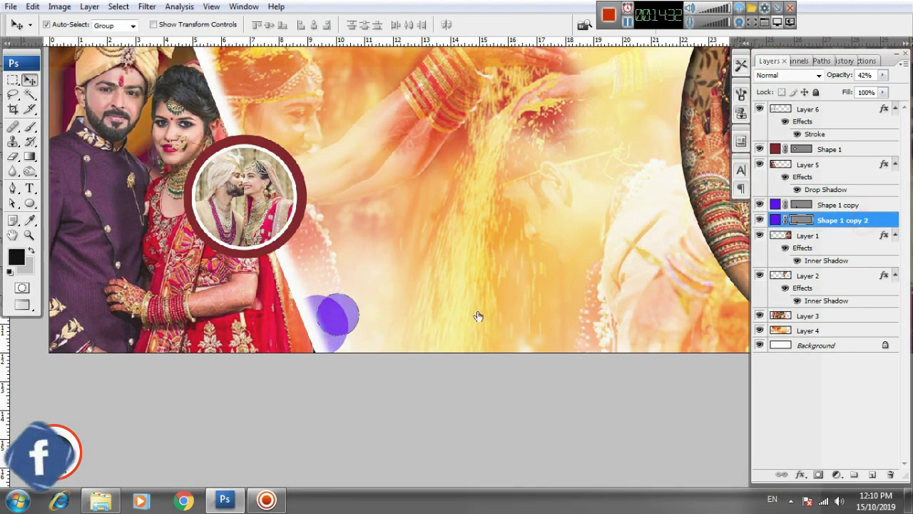
# Step: Move the larger and smaller purple circles left against the couple photo's diagonal edge
pyautogui.click(359, 319)
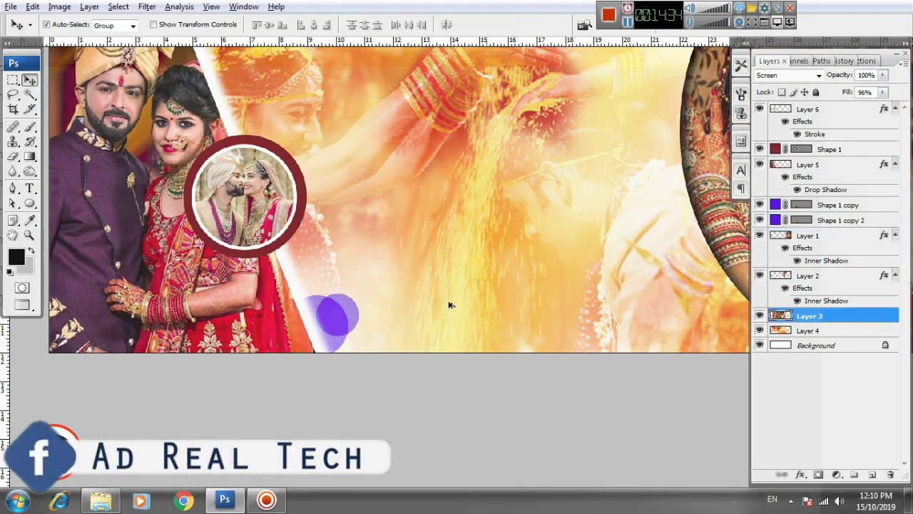
pyautogui.scroll(-1, 450, 306)
pyautogui.scroll(-1, 457, 311)
pyautogui.scroll(-1, 495, 292)
pyautogui.scroll(-1, 467, 297)
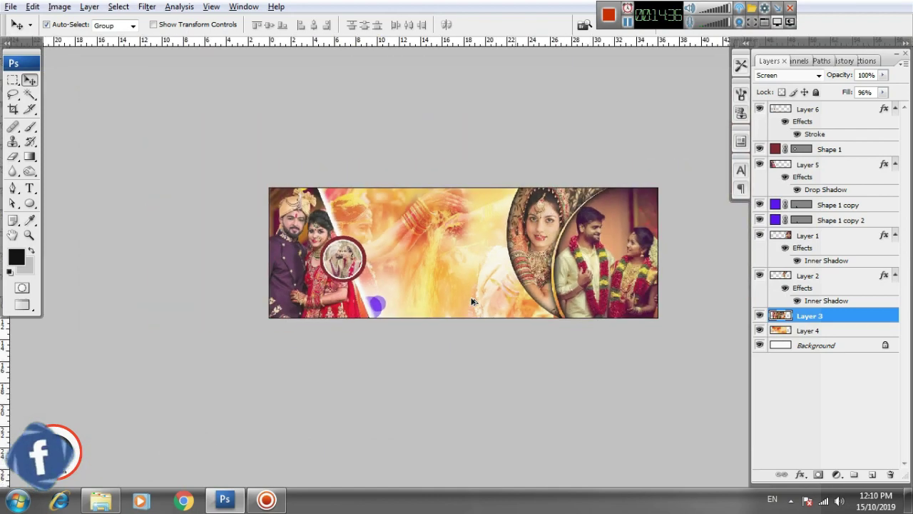
pyautogui.scroll(1, 472, 300)
pyautogui.scroll(1, 473, 299)
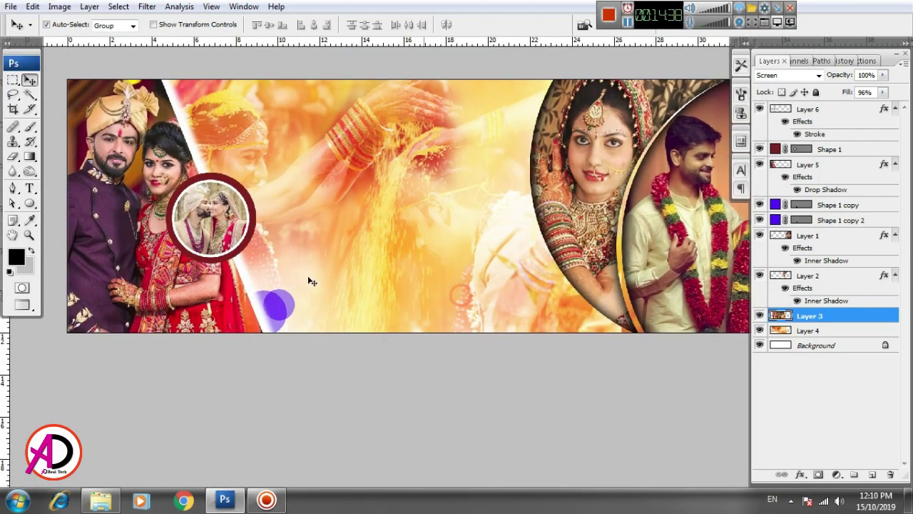
pyautogui.moveTo(264, 299); pyautogui.dragTo(247, 263)
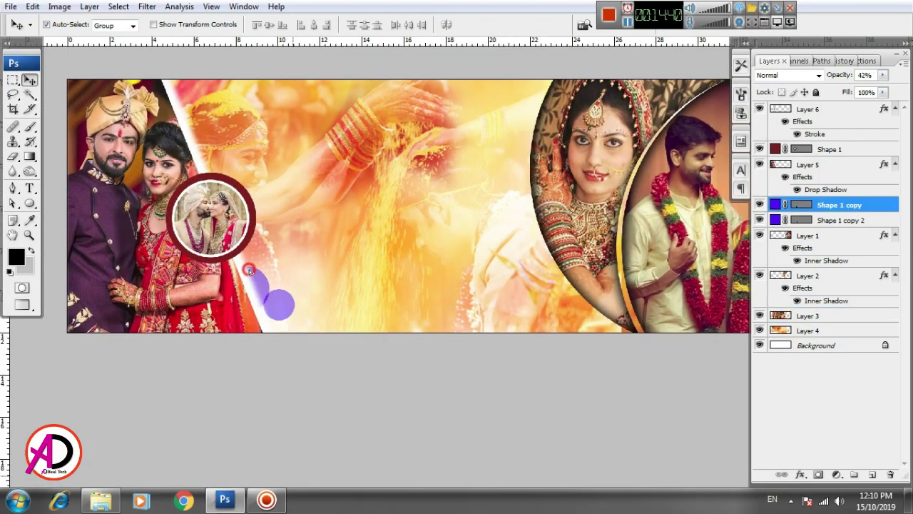
pyautogui.moveTo(278, 301)
pyautogui.mouseDown()
pyautogui.moveTo(261, 306)
pyautogui.moveTo(277, 298)
pyautogui.moveTo(269, 317)
pyautogui.moveTo(289, 317)
pyautogui.moveTo(266, 280)
pyautogui.moveTo(278, 281)
pyautogui.mouseUp()
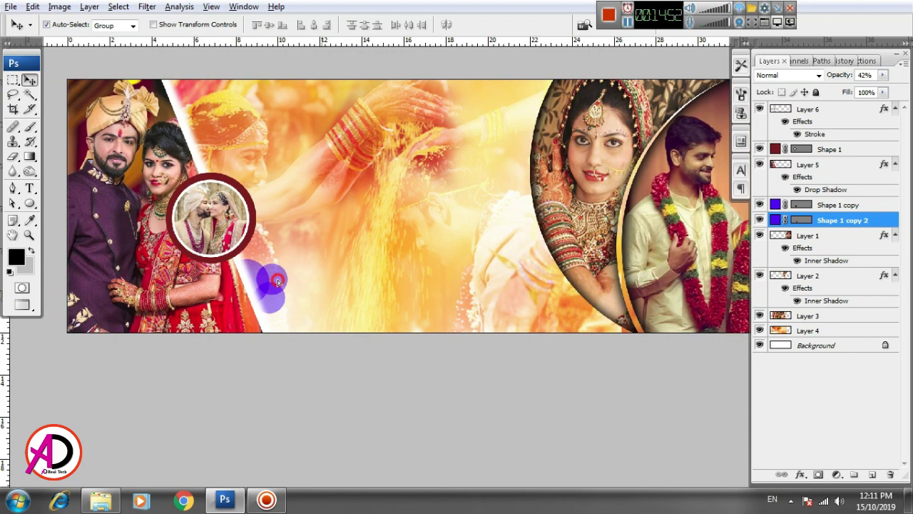
# Step: Undo the accidental extra duplicate of the purple circle with Ctrl+Alt+Z
pyautogui.hotkey('ctrl', 'j')
pyautogui.click(371, 296)
pyautogui.hotkey('ctrl', '-')
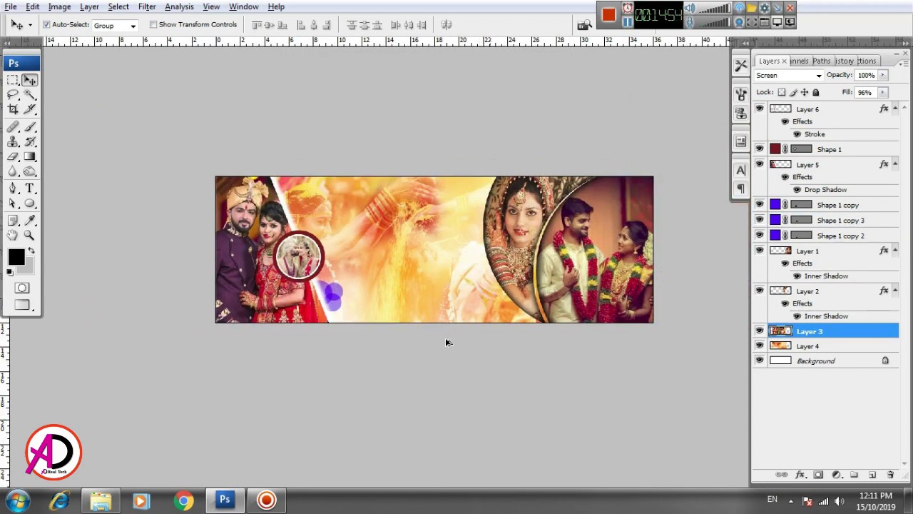
pyautogui.hotkey('ctrl', 'alt', 'z')
pyautogui.hotkey('ctrl', 'alt', 'z')
pyautogui.click(365, 319)
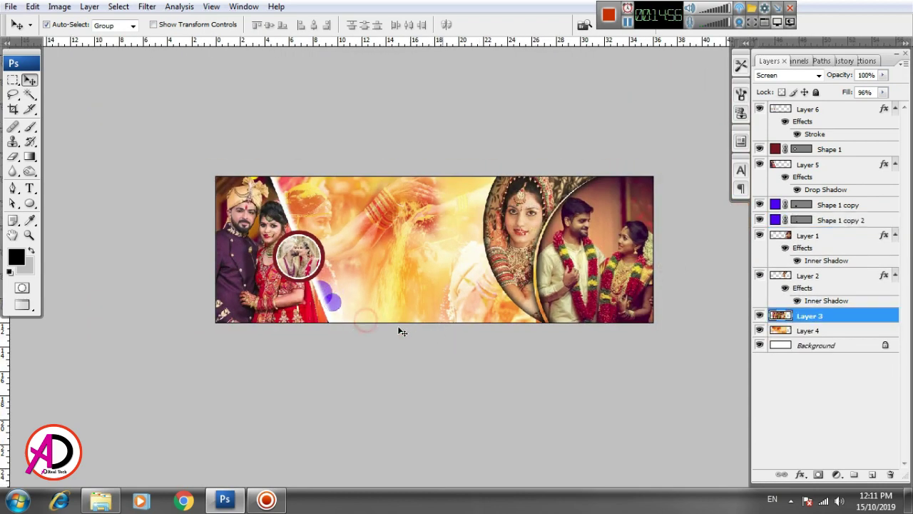
pyautogui.scroll(1, 350, 304)
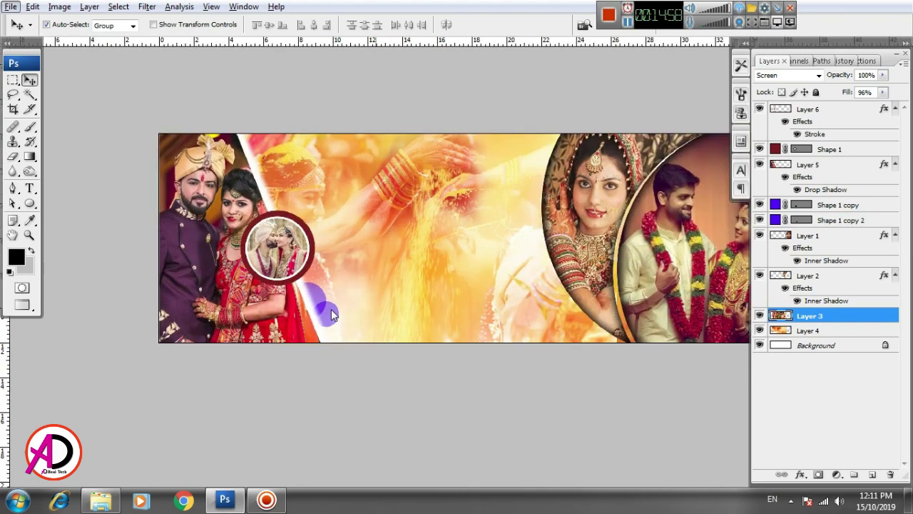
# Step: Select the smaller purple circle and scroll to review its placement
pyautogui.click(329, 319)
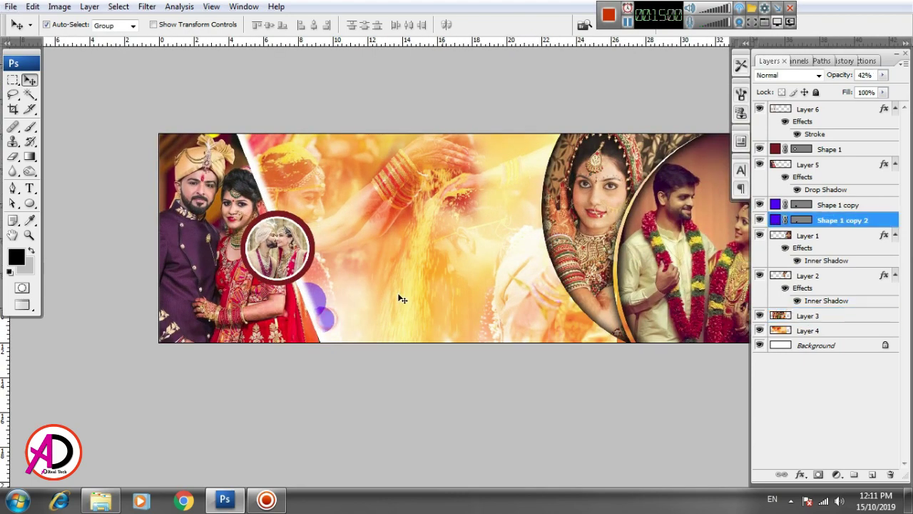
pyautogui.scroll(1, 399, 299)
pyautogui.scroll(-2, 403, 298)
pyautogui.scroll(1, 403, 298)
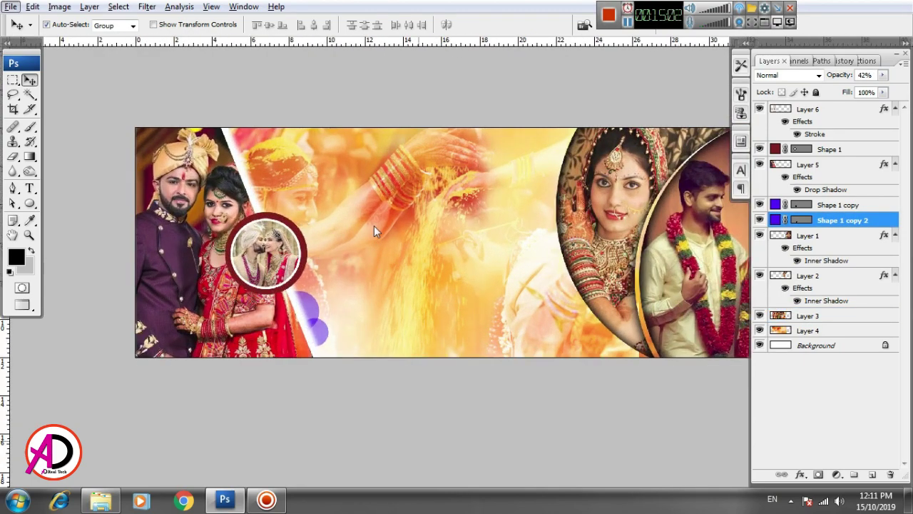
pyautogui.scroll(1, 374, 225)
pyautogui.scroll(1, 392, 271)
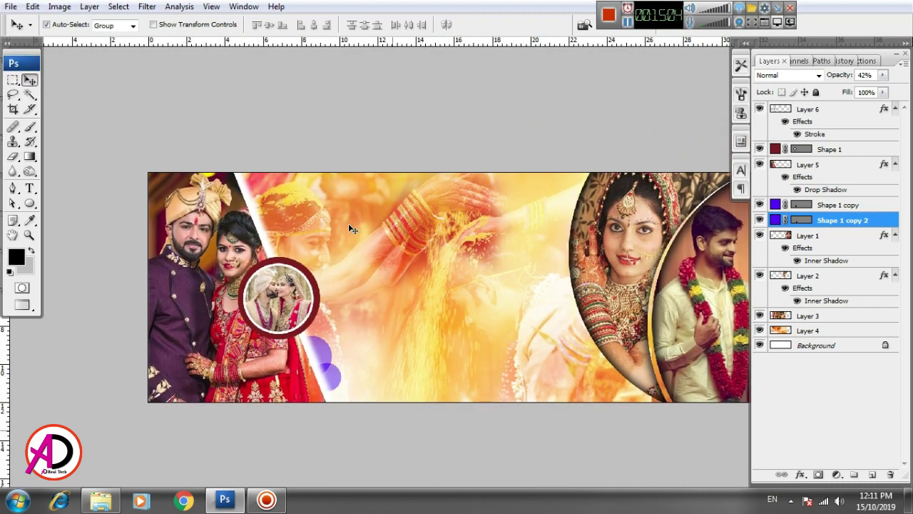
pyautogui.scroll(1, 364, 255)
pyautogui.hscroll(-1, 367, 254)
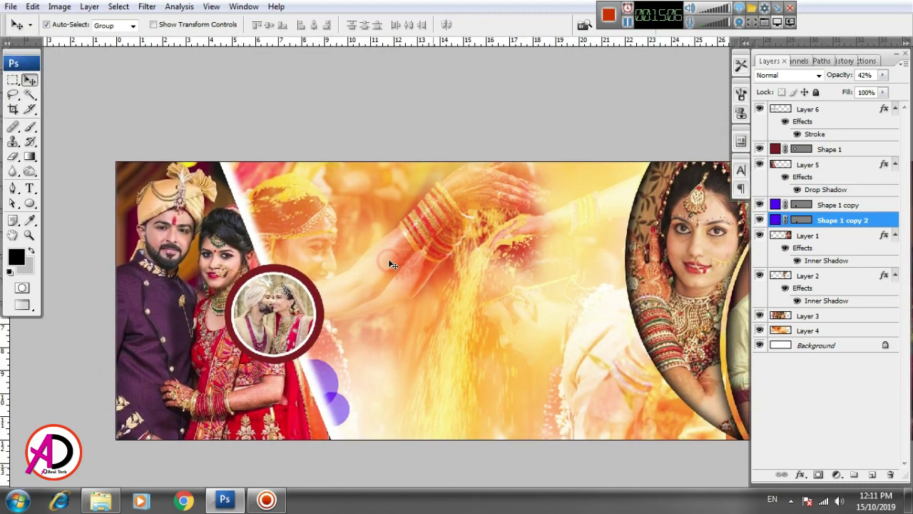
# Step: Select the Layer 4 backdrop photo and lower its opacity to 78%
pyautogui.scroll(-1, 371, 139)
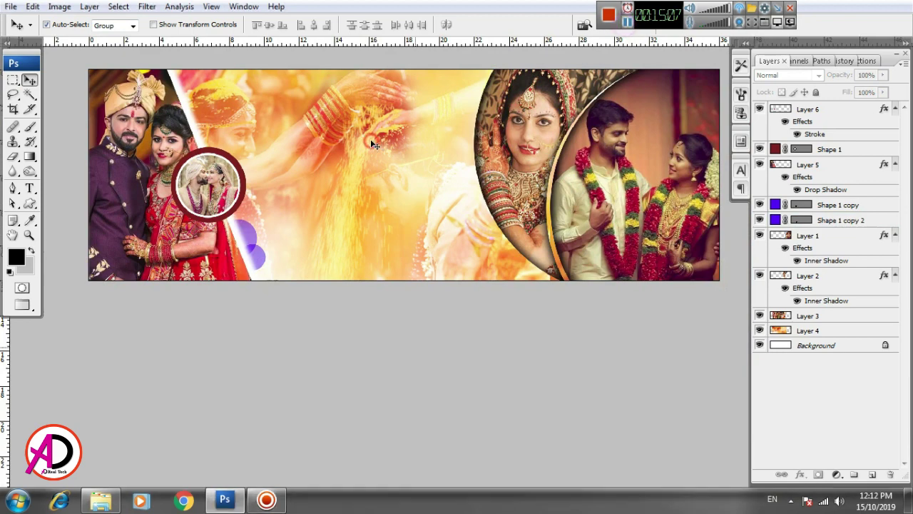
pyautogui.click(797, 375)
pyautogui.click(805, 333)
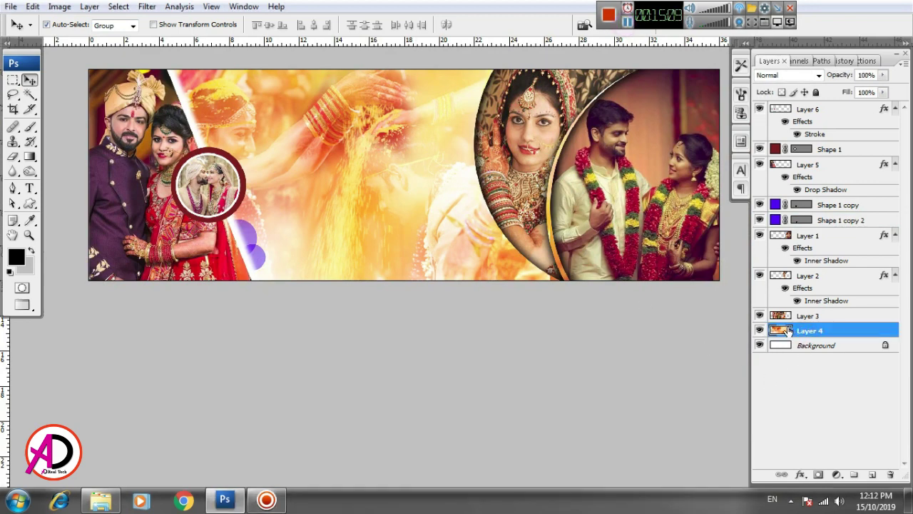
pyautogui.click(883, 76)
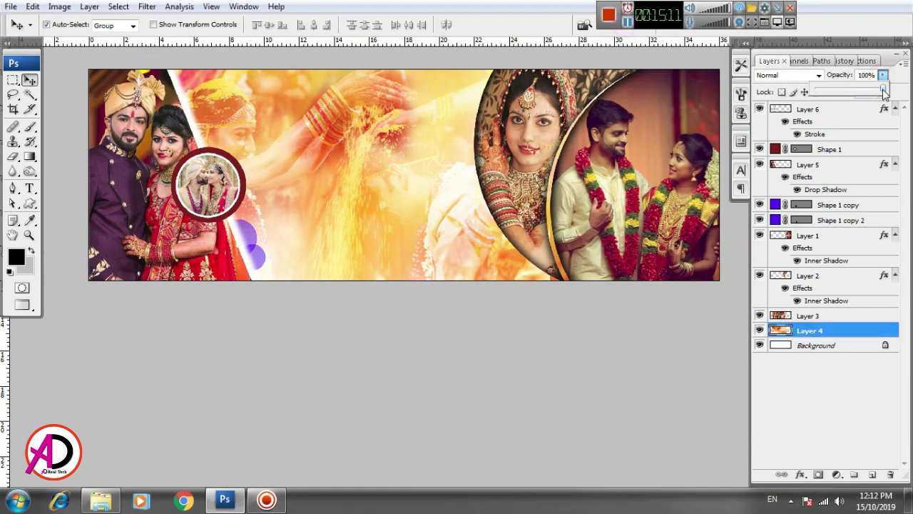
pyautogui.moveTo(887, 91); pyautogui.dragTo(869, 94)
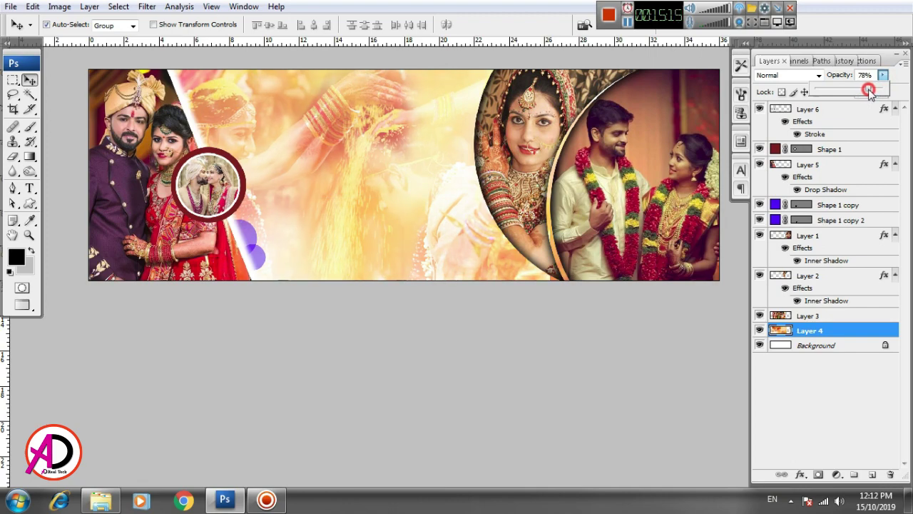
pyautogui.scroll(-1, 444, 261)
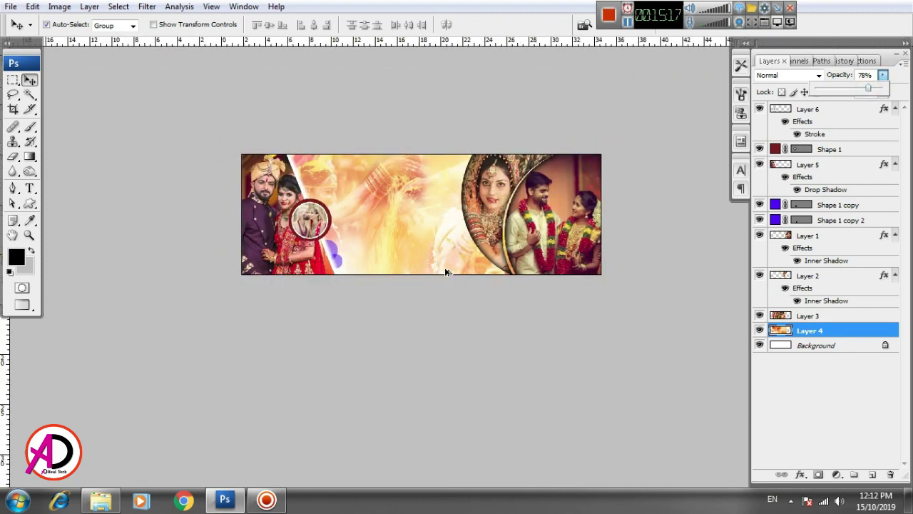
pyautogui.scroll(1, 526, 286)
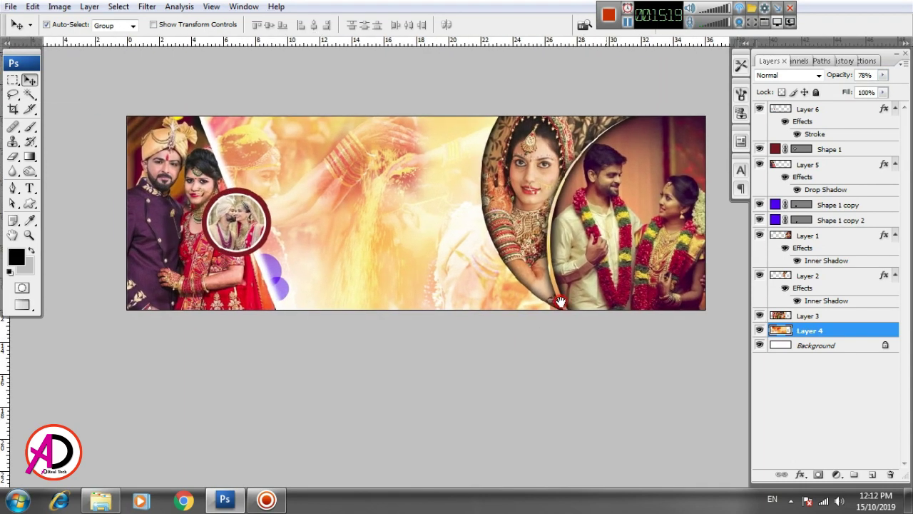
pyautogui.scroll(1, 492, 276)
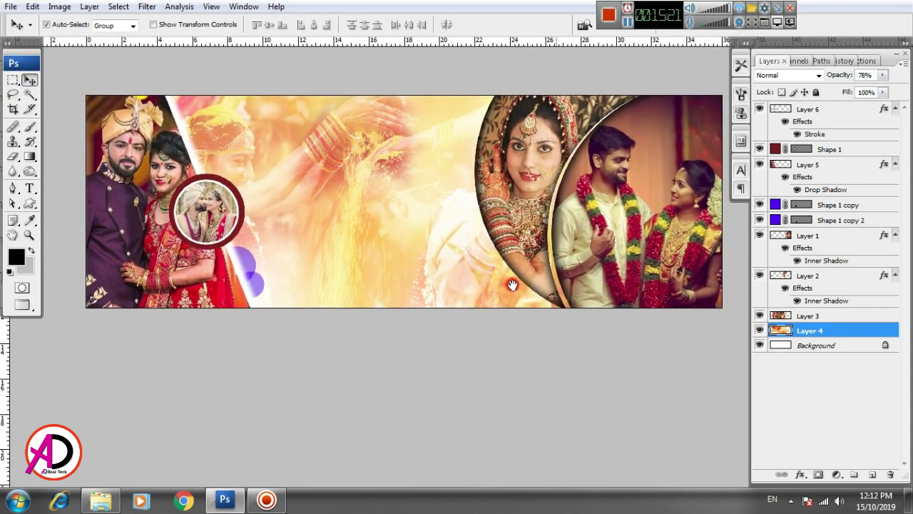